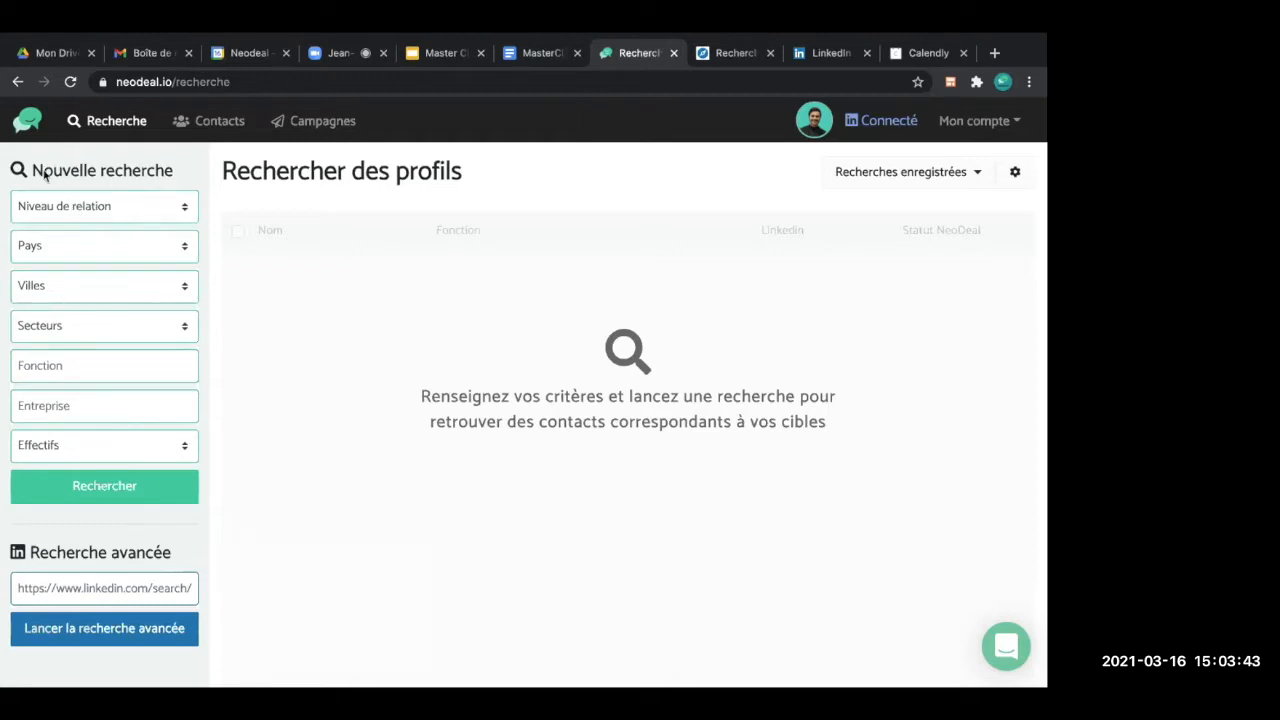
Step: Set the new profile search filters to Non connectés, France, Paris and the sector Services & Conseil aux entreprises
drag(33, 171, 172, 178)
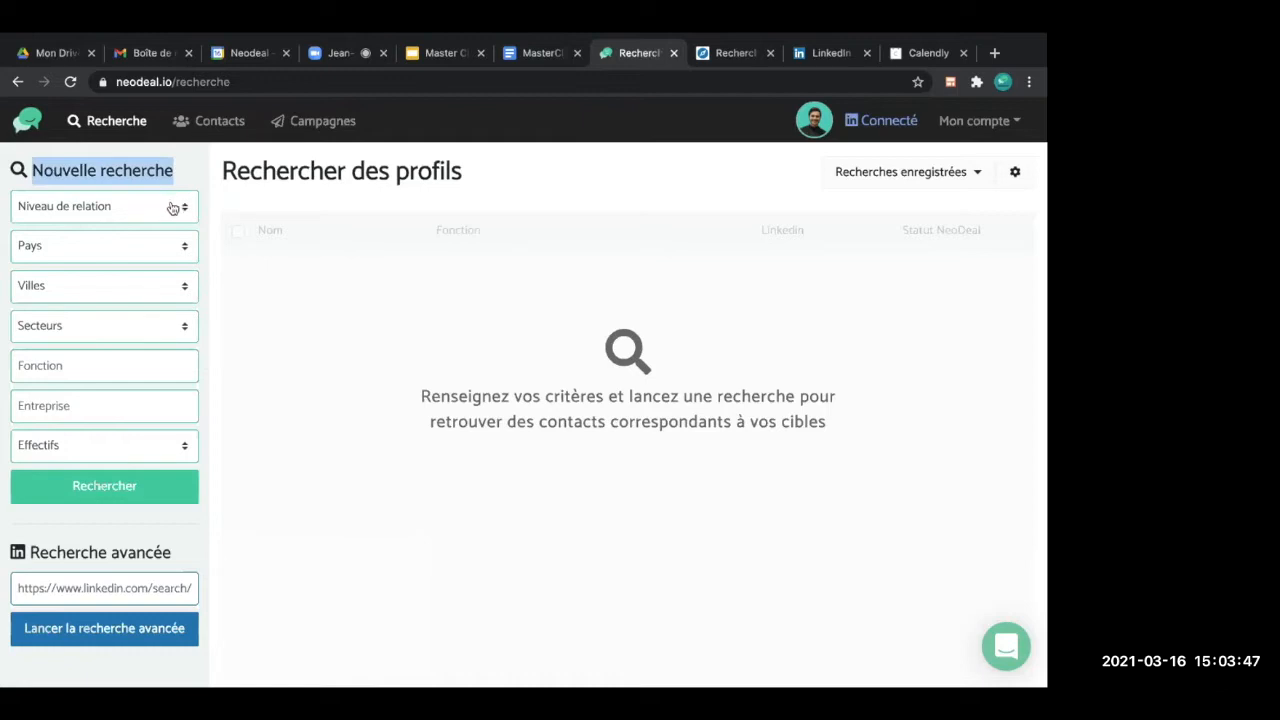
click(172, 210)
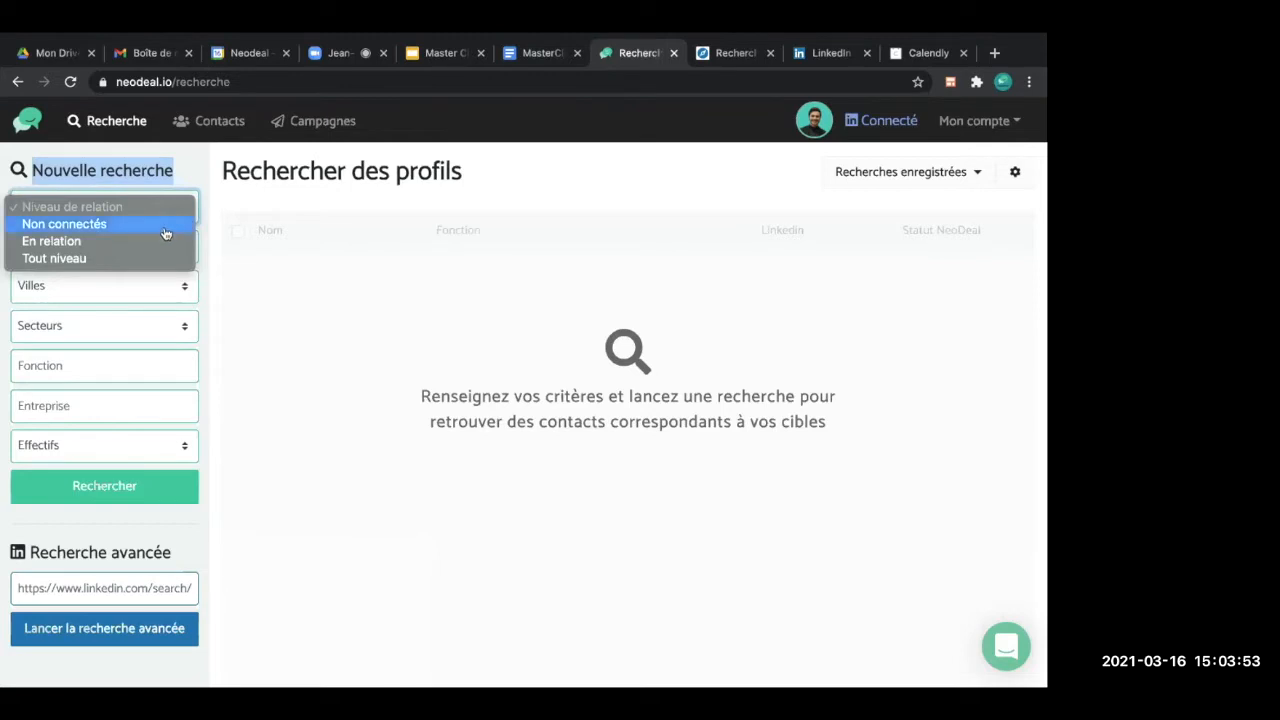
click(162, 233)
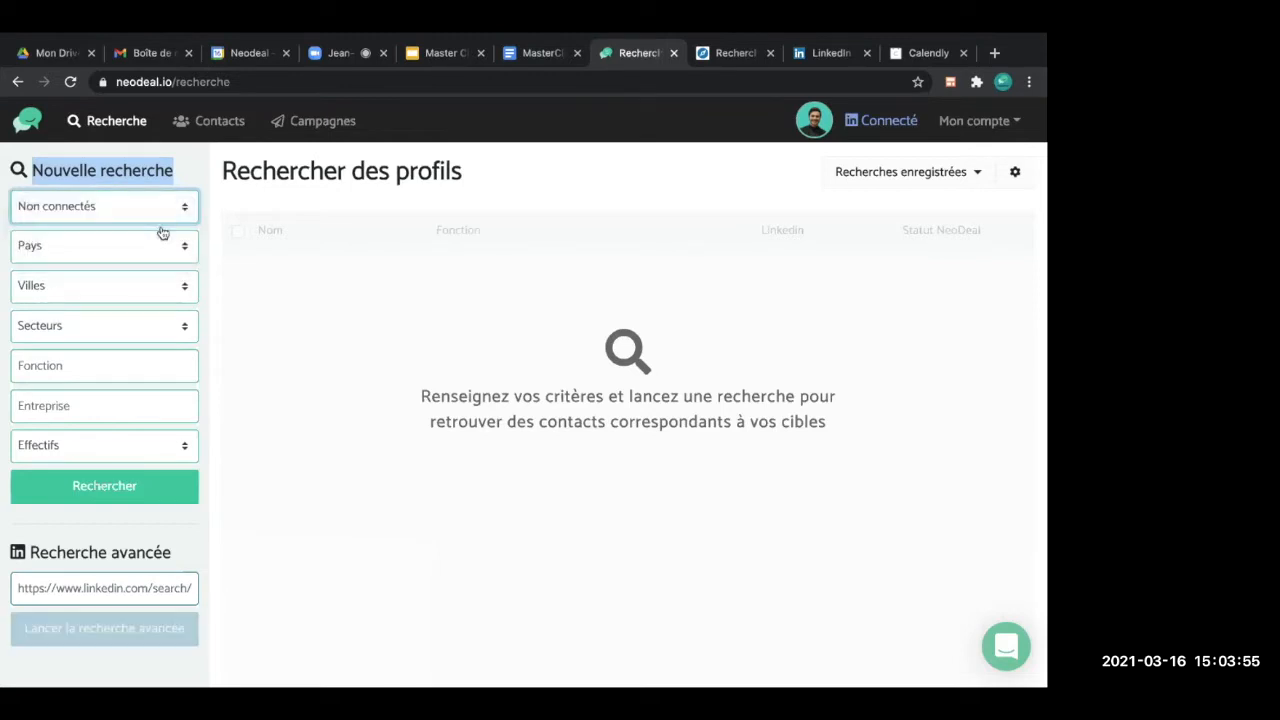
click(148, 253)
click(120, 263)
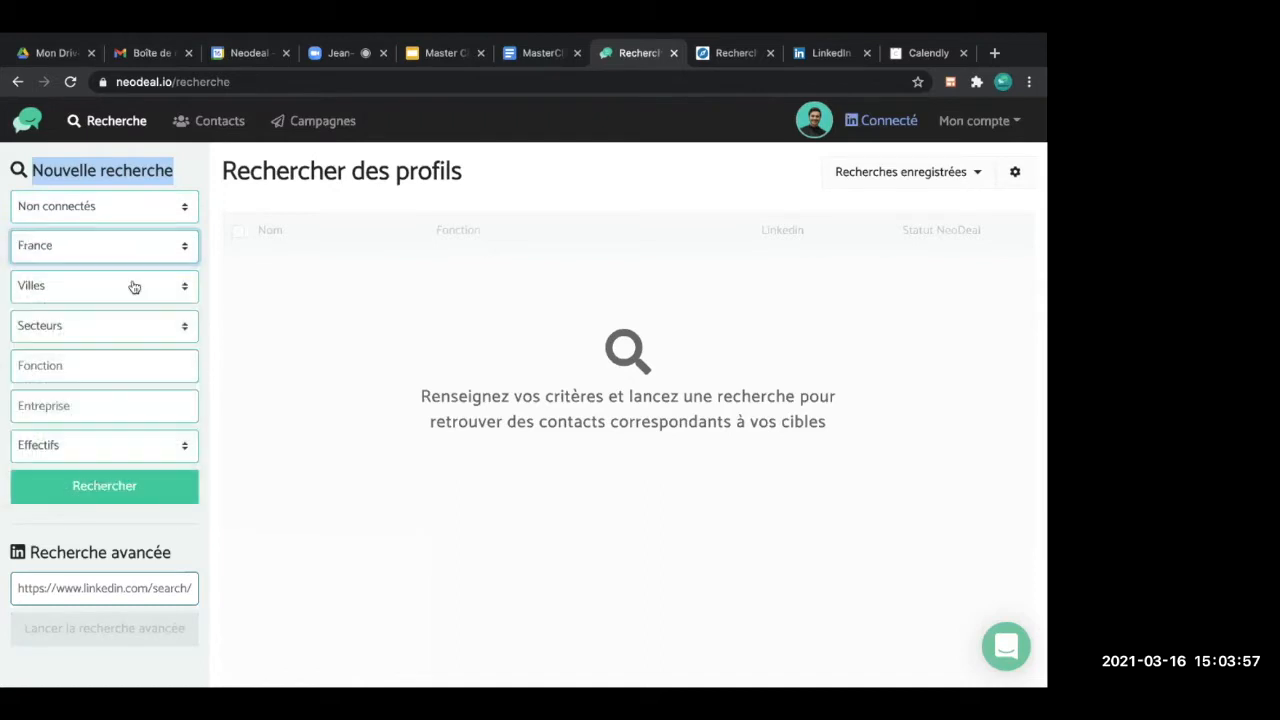
click(131, 286)
click(113, 330)
click(106, 330)
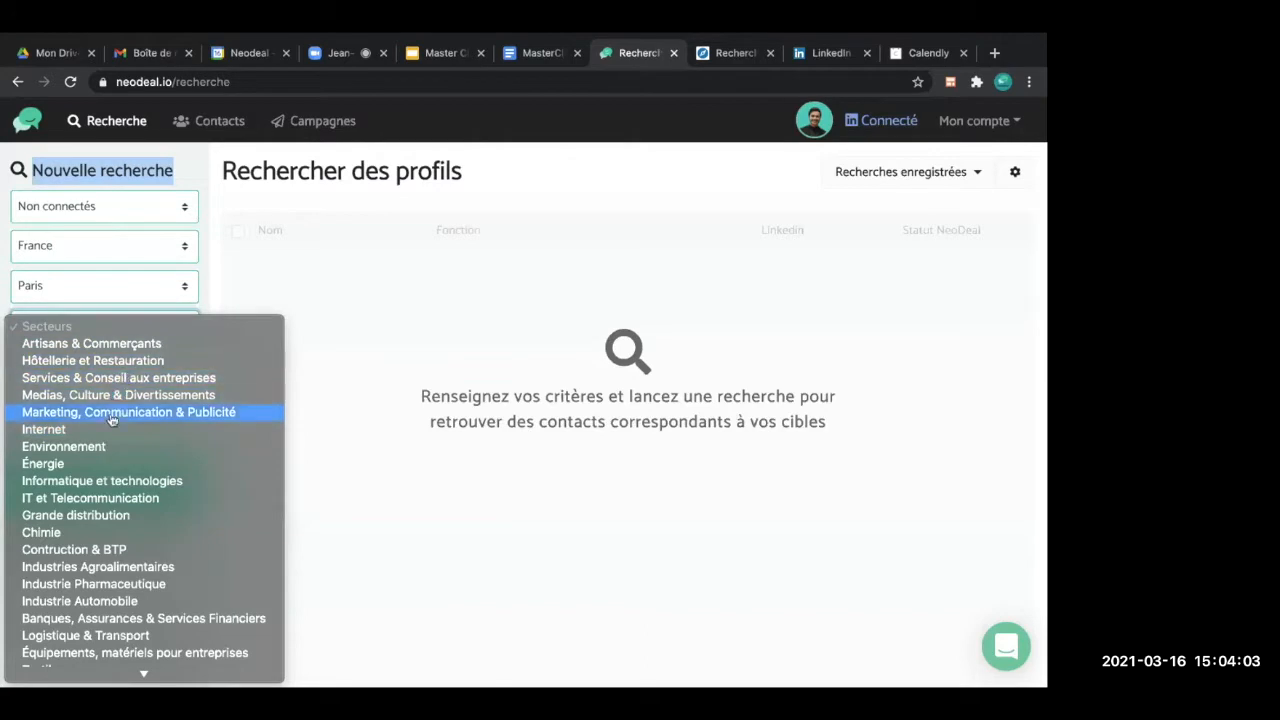
click(119, 378)
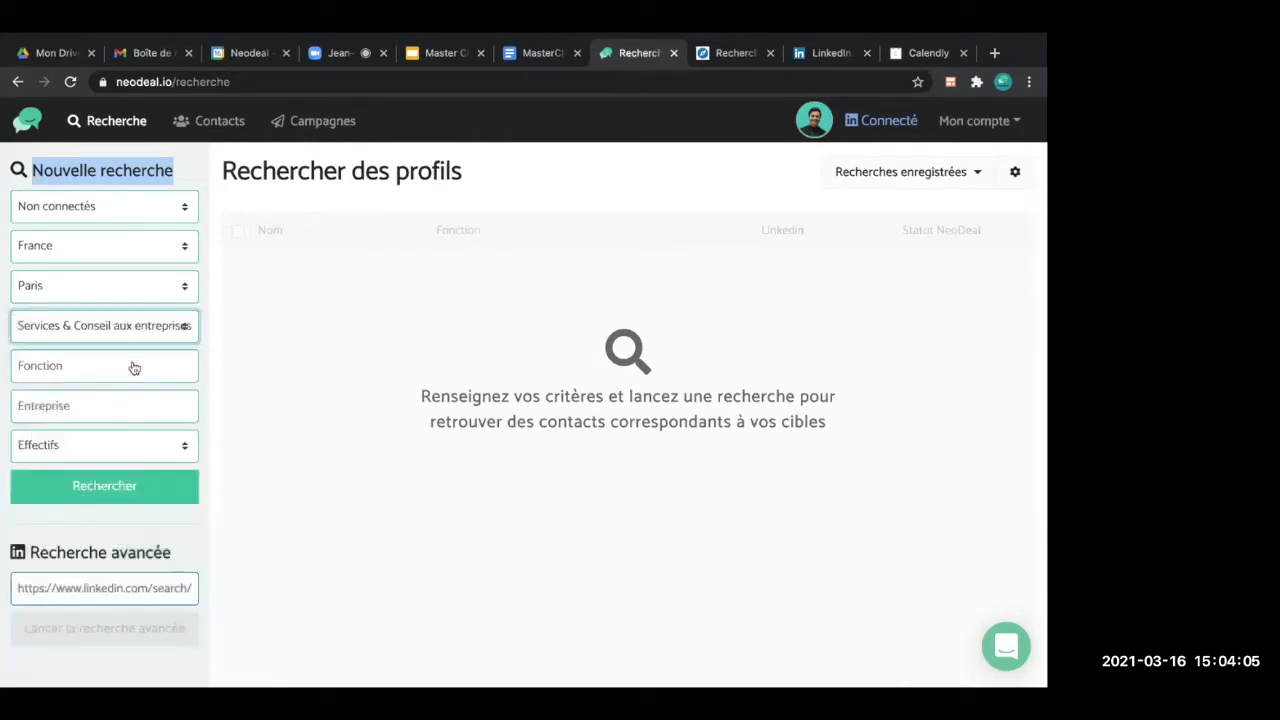
Step: Set the search's function to CEO and its company size to PME (10 à 200), and run the search
click(133, 368)
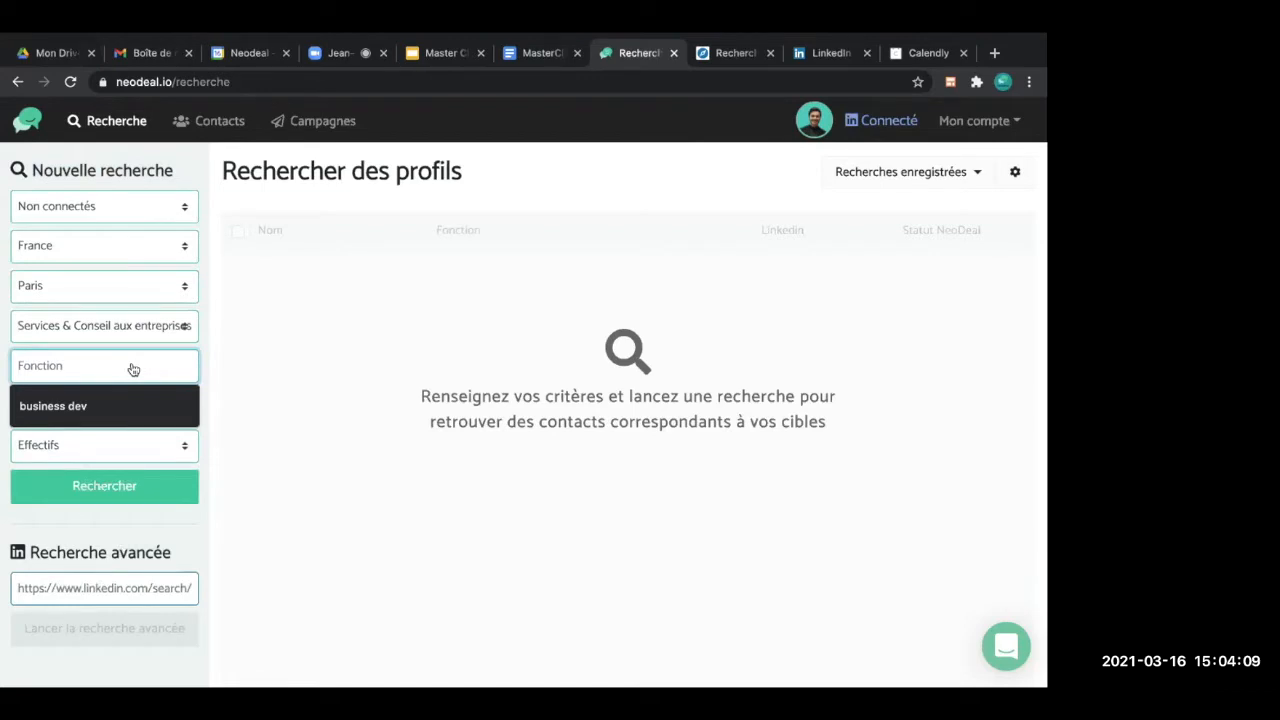
text(CEO)
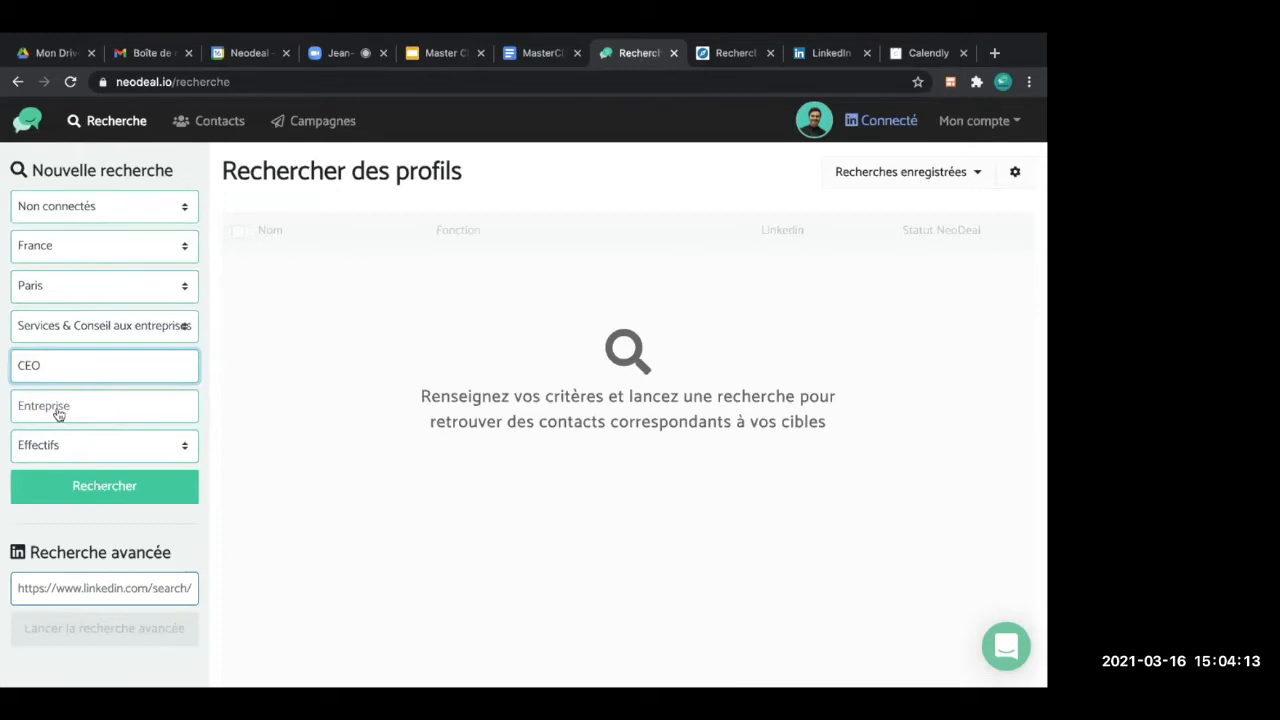
click(104, 455)
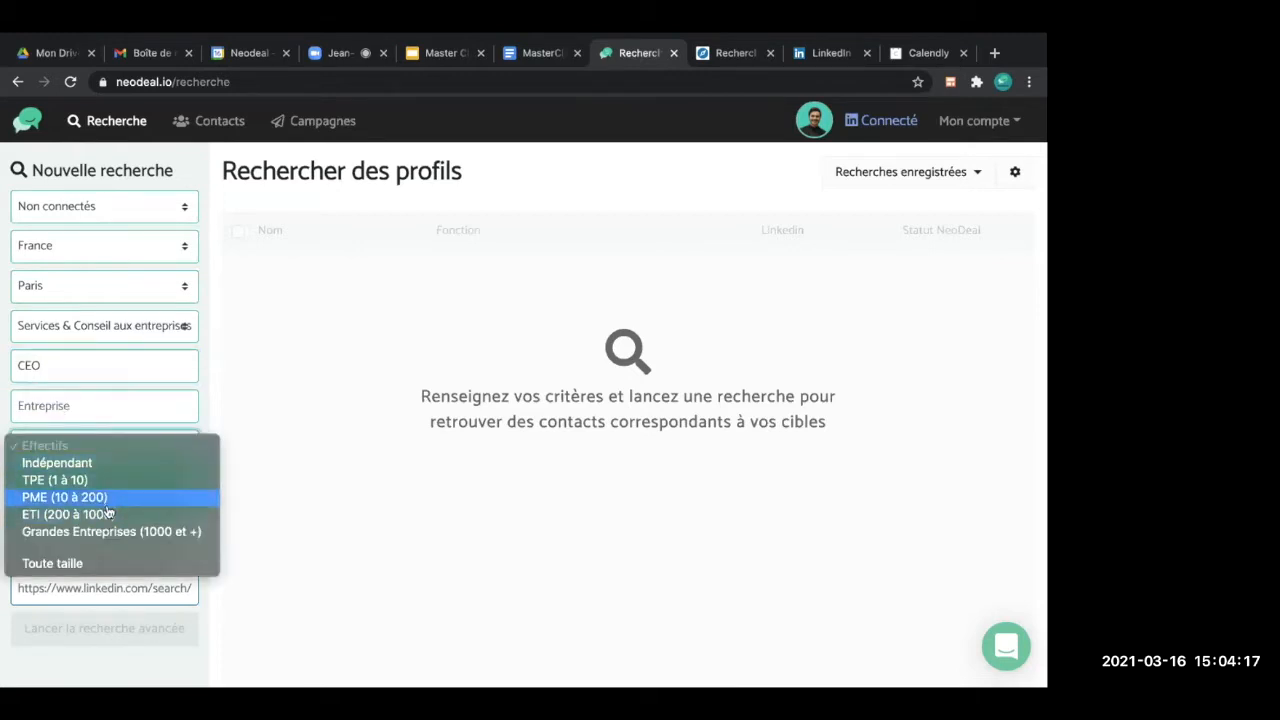
click(106, 496)
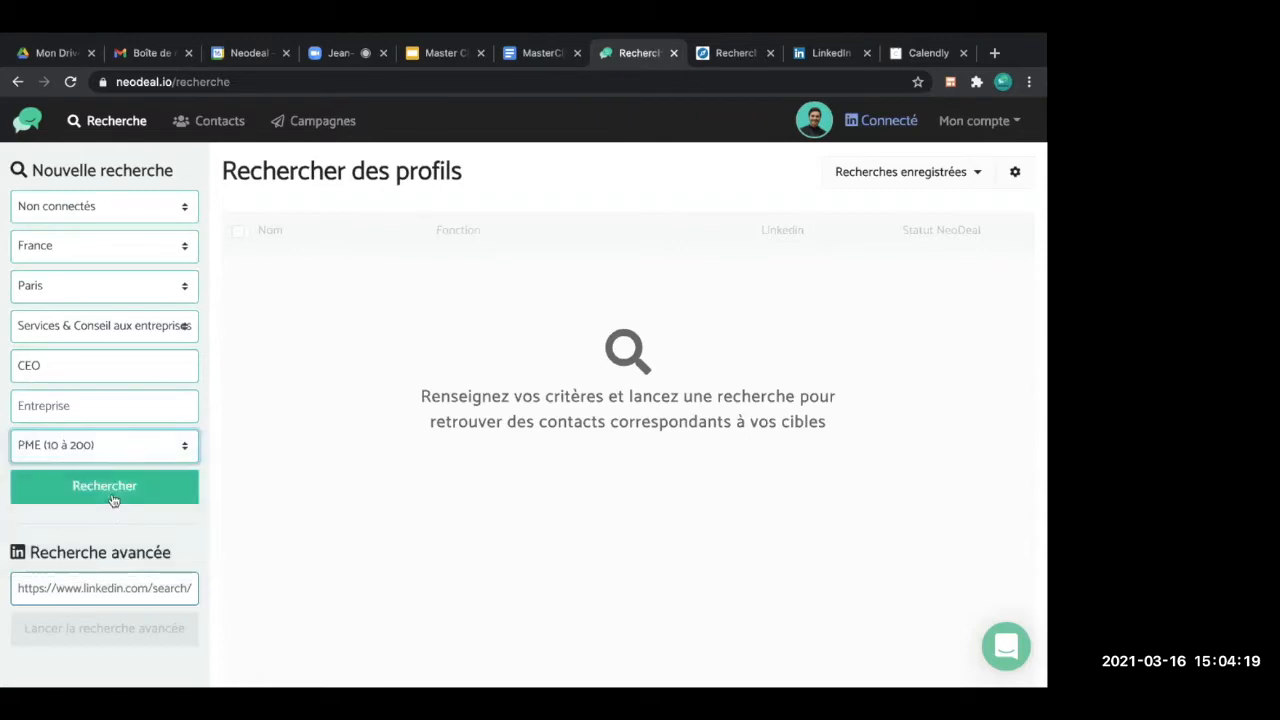
click(113, 499)
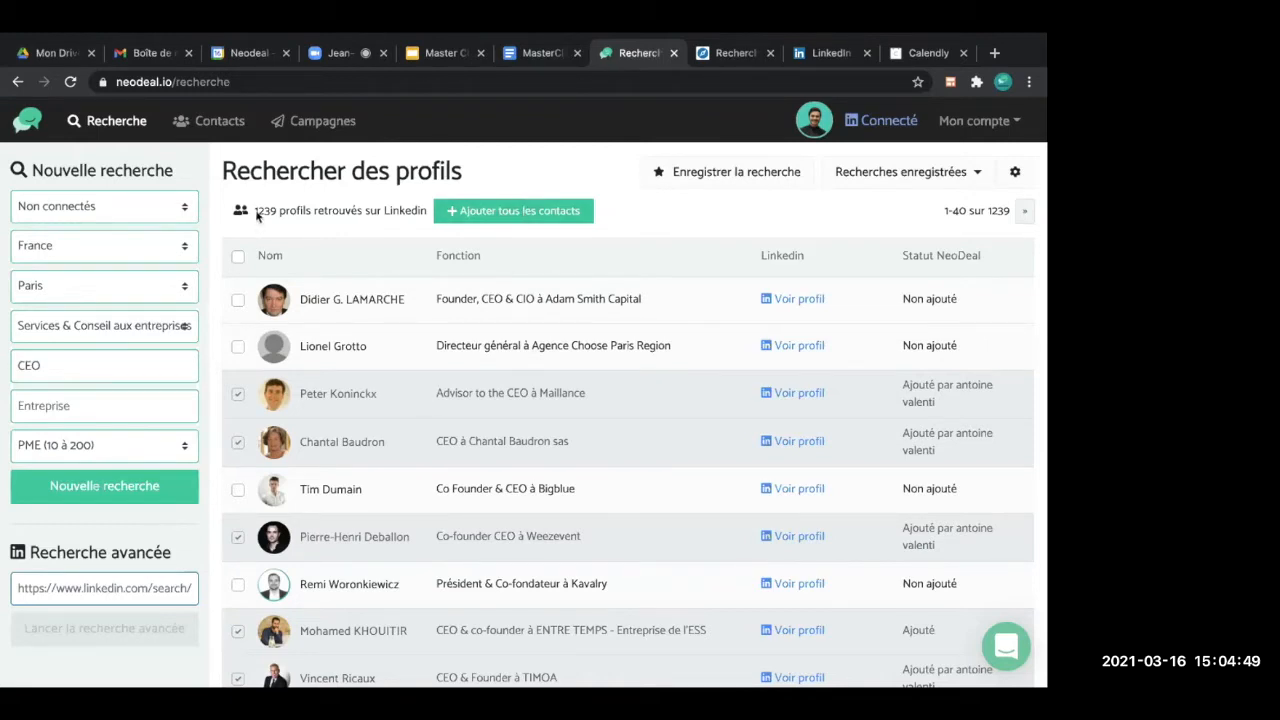
Step: Select the five not-yet-added profiles from Bigblue, Kavalry, Agence Choose Paris Region, TASMANE and HedgeGuard Financial Software in the results
drag(258, 214, 280, 215)
scroll(292, 391, down, 1)
click(237, 421)
click(237, 516)
scroll(237, 510, up, 1)
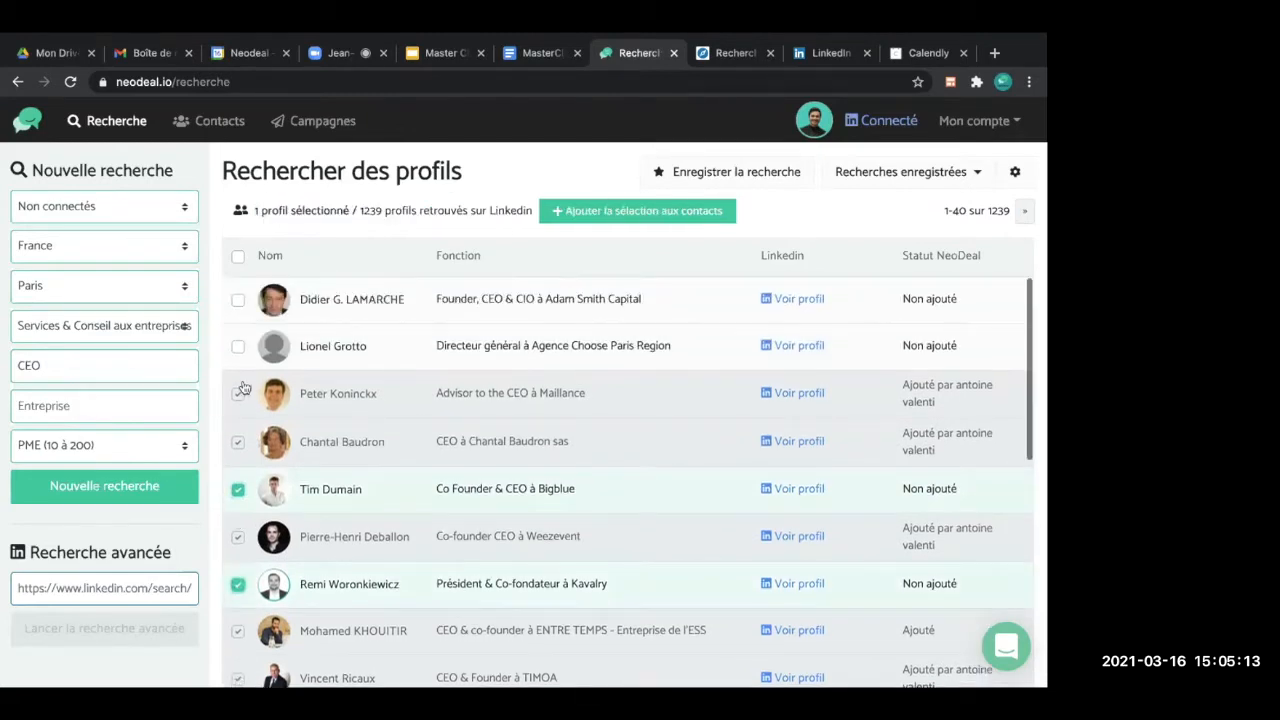
click(240, 348)
scroll(240, 352, down, 6)
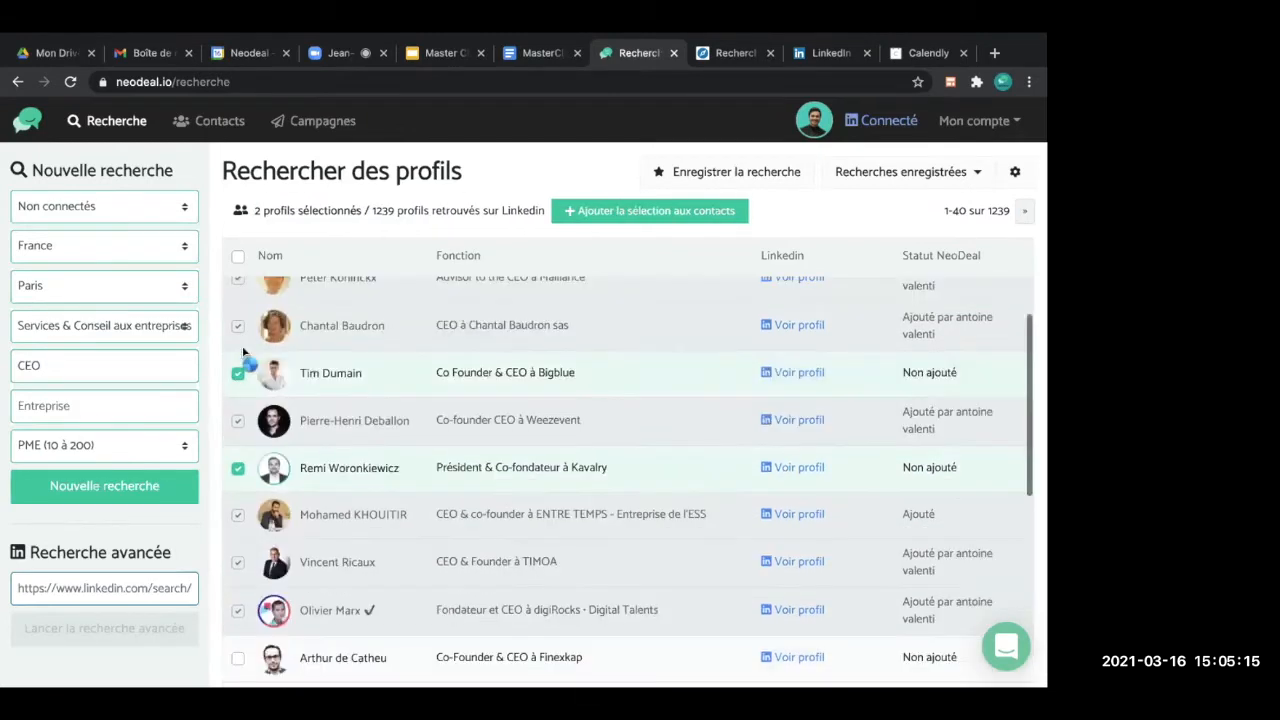
click(238, 374)
click(238, 418)
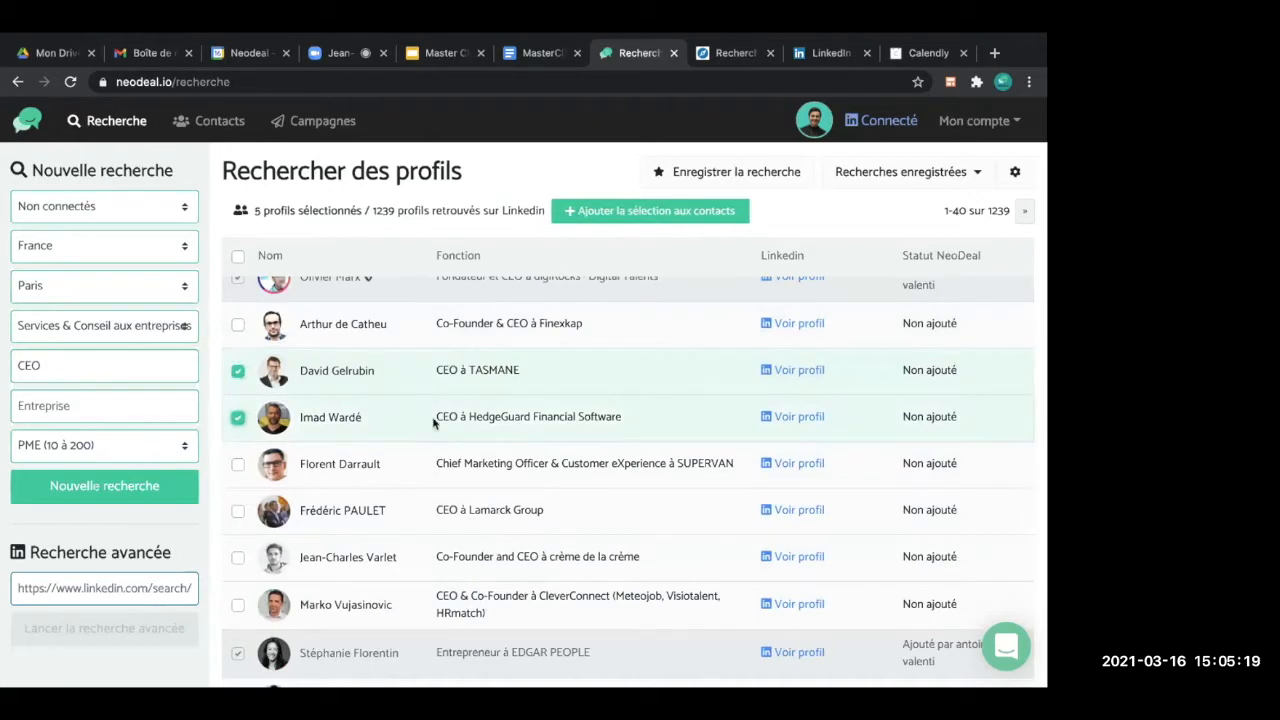
Step: Add the selected profiles to the contacts in a new list named CEO
click(660, 222)
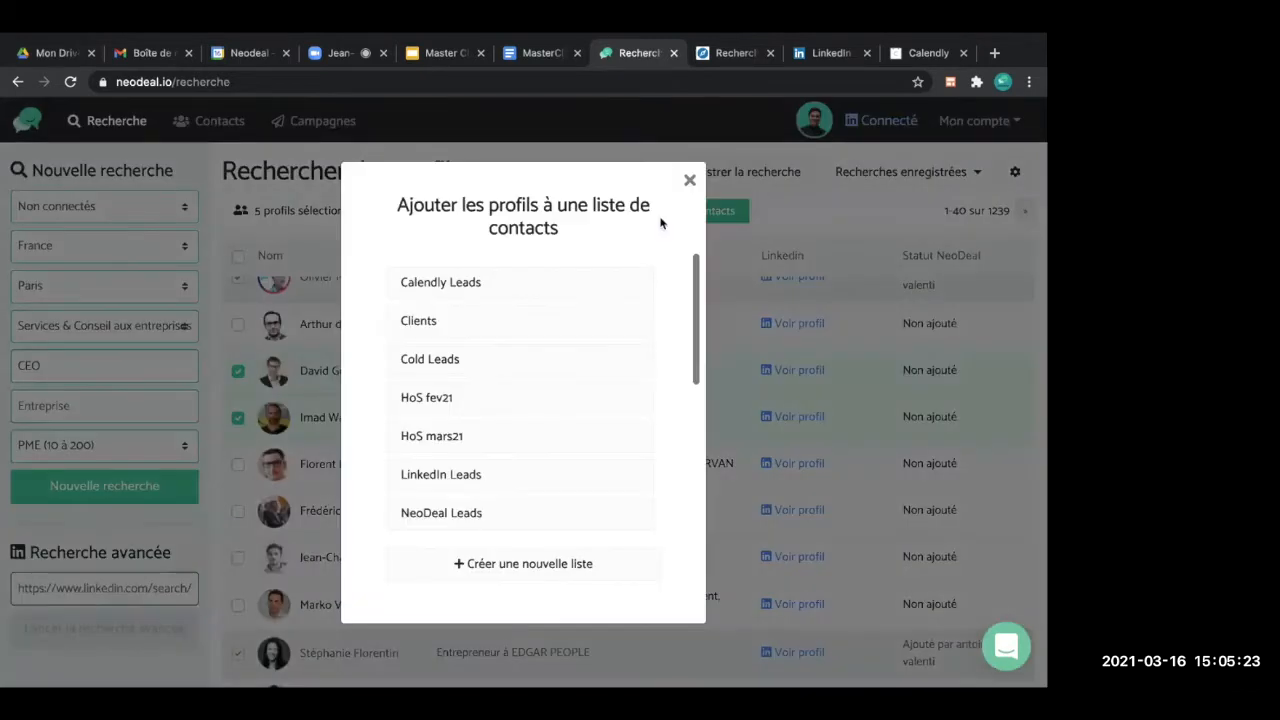
click(530, 570)
click(505, 383)
text(CEO)
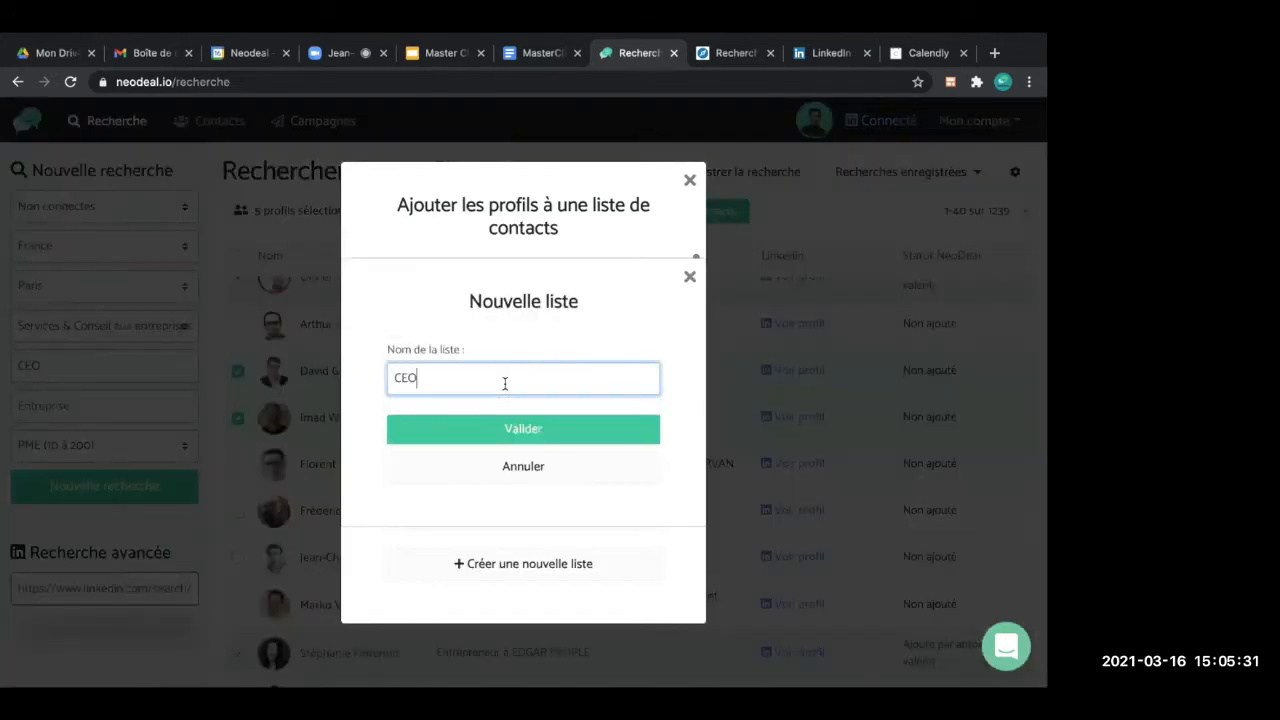
click(556, 429)
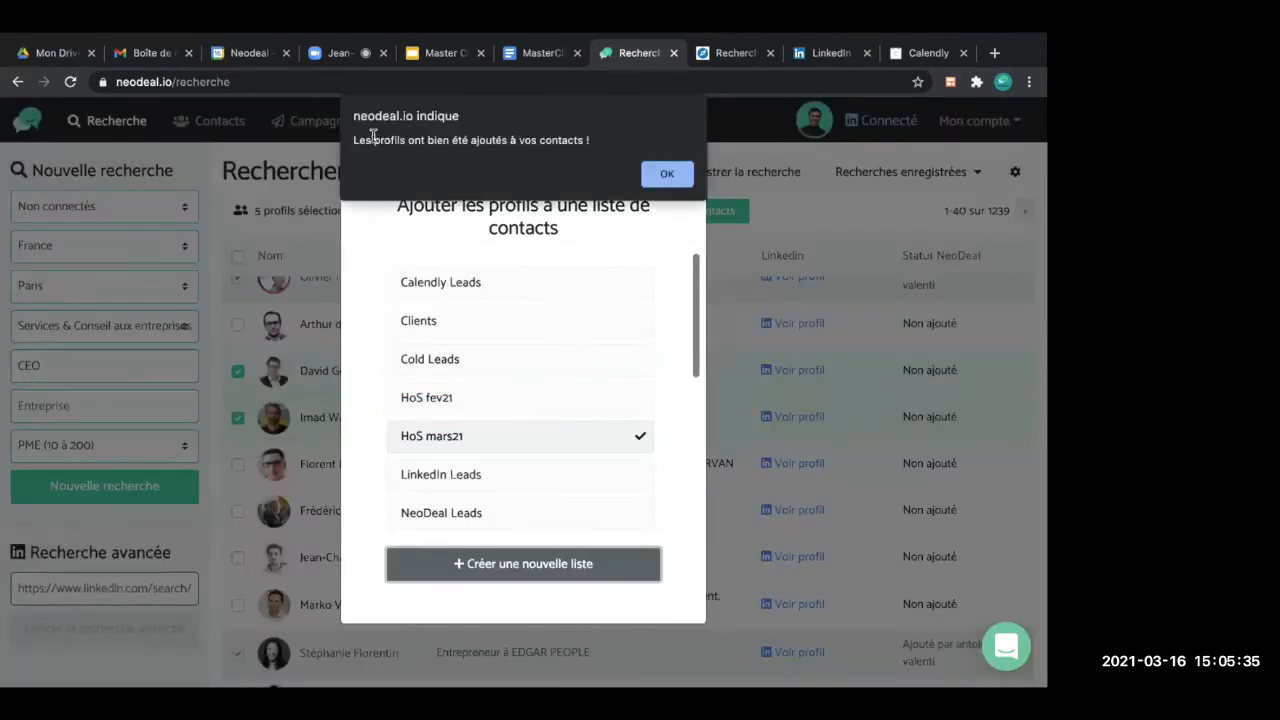
drag(356, 140, 609, 150)
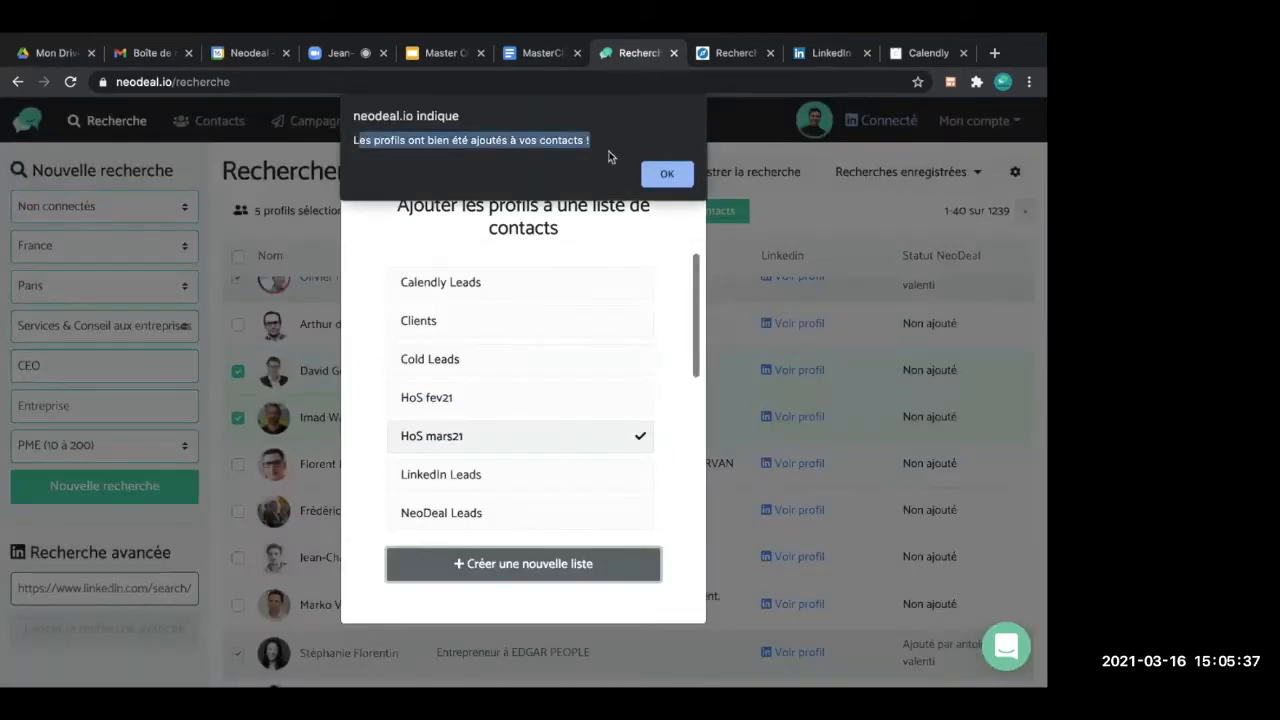
click(661, 175)
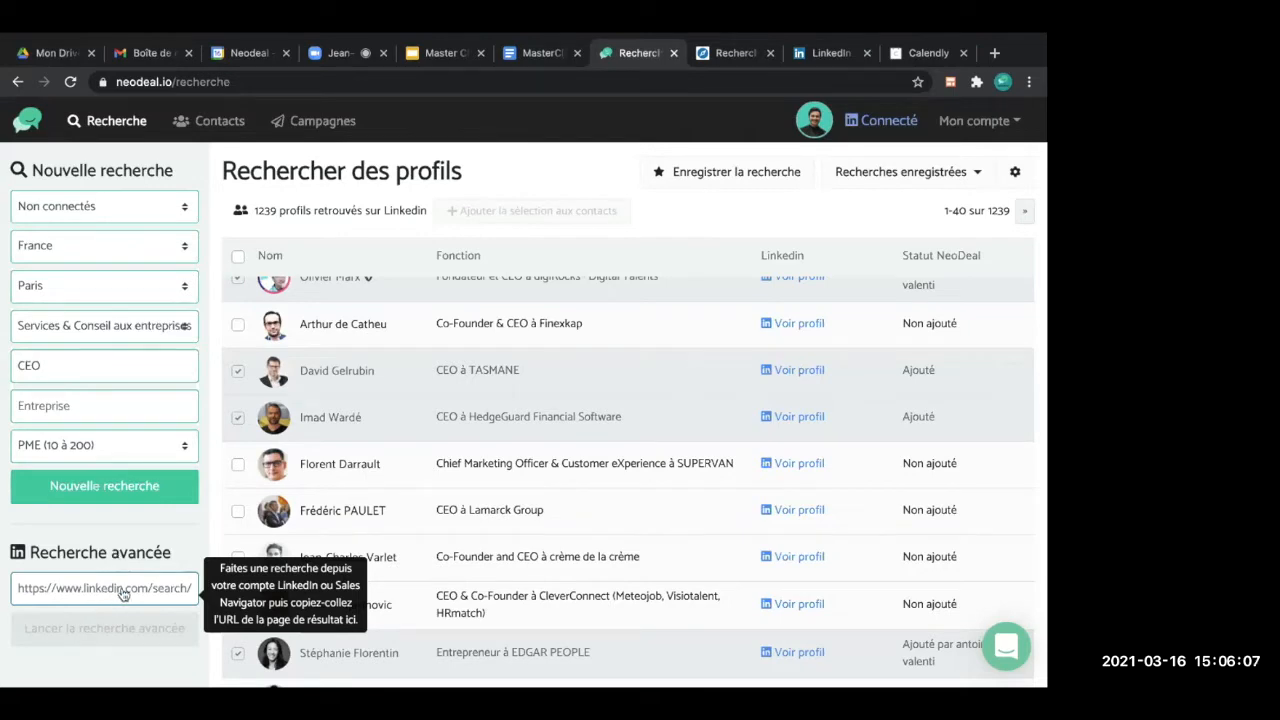
Step: Switch to LinkedIn Sales Navigator, review all the prospect filters of the business developer search and run it
click(723, 58)
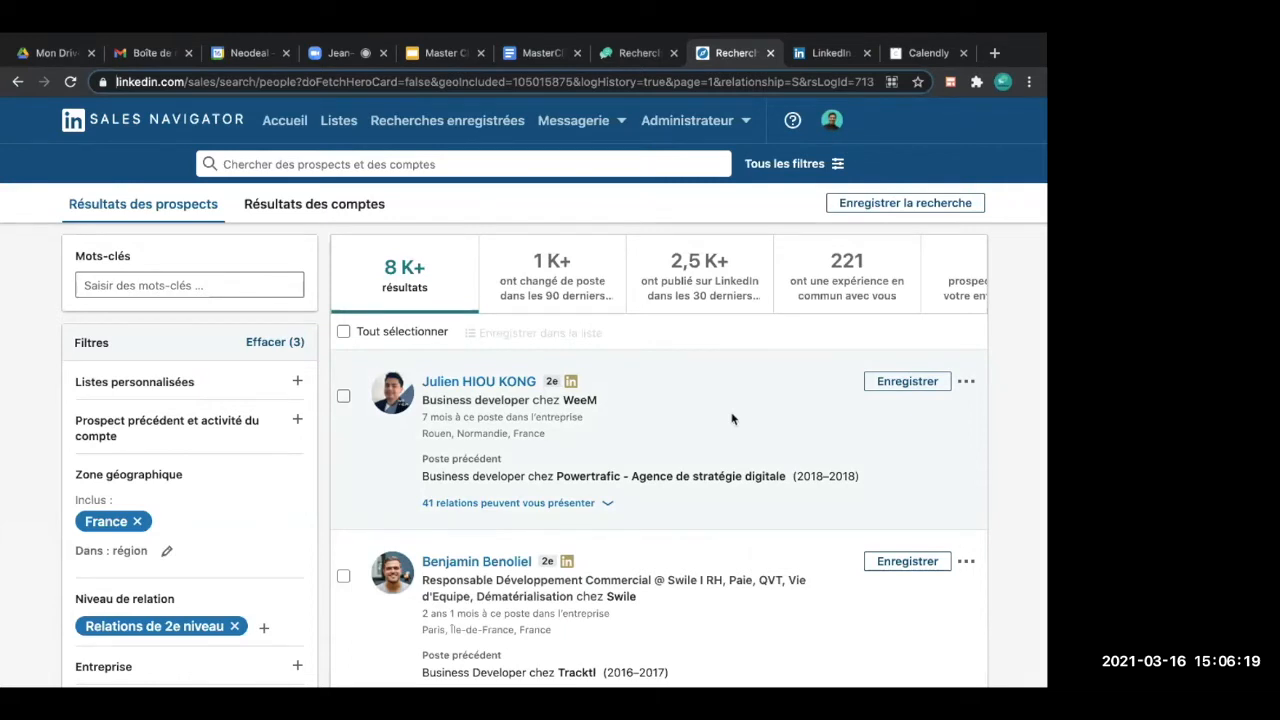
click(788, 168)
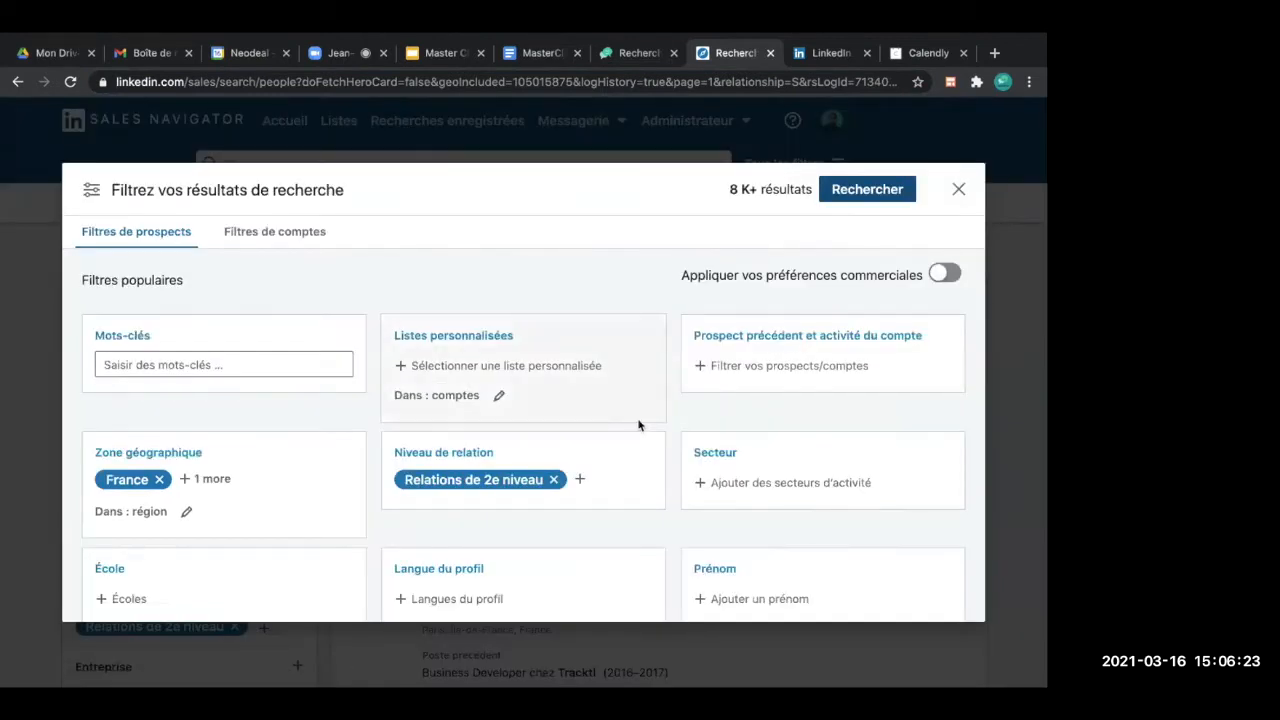
scroll(639, 426, down, 2)
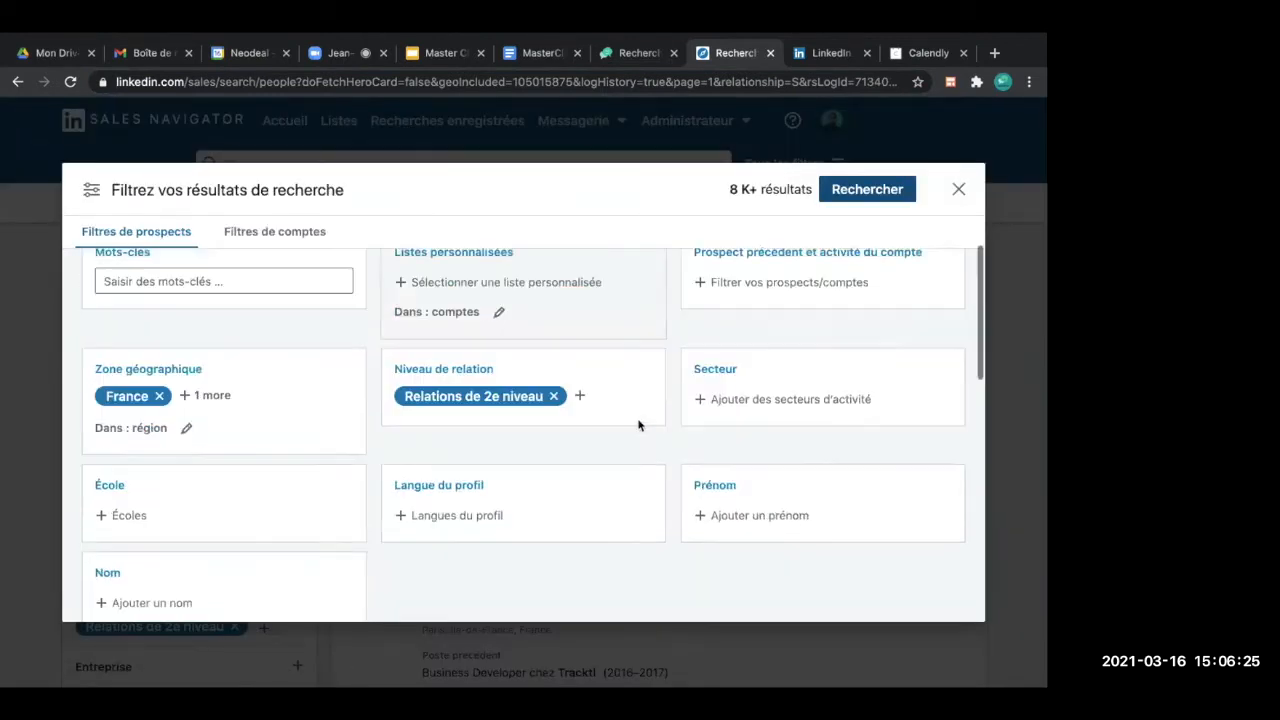
scroll(639, 426, down, 4)
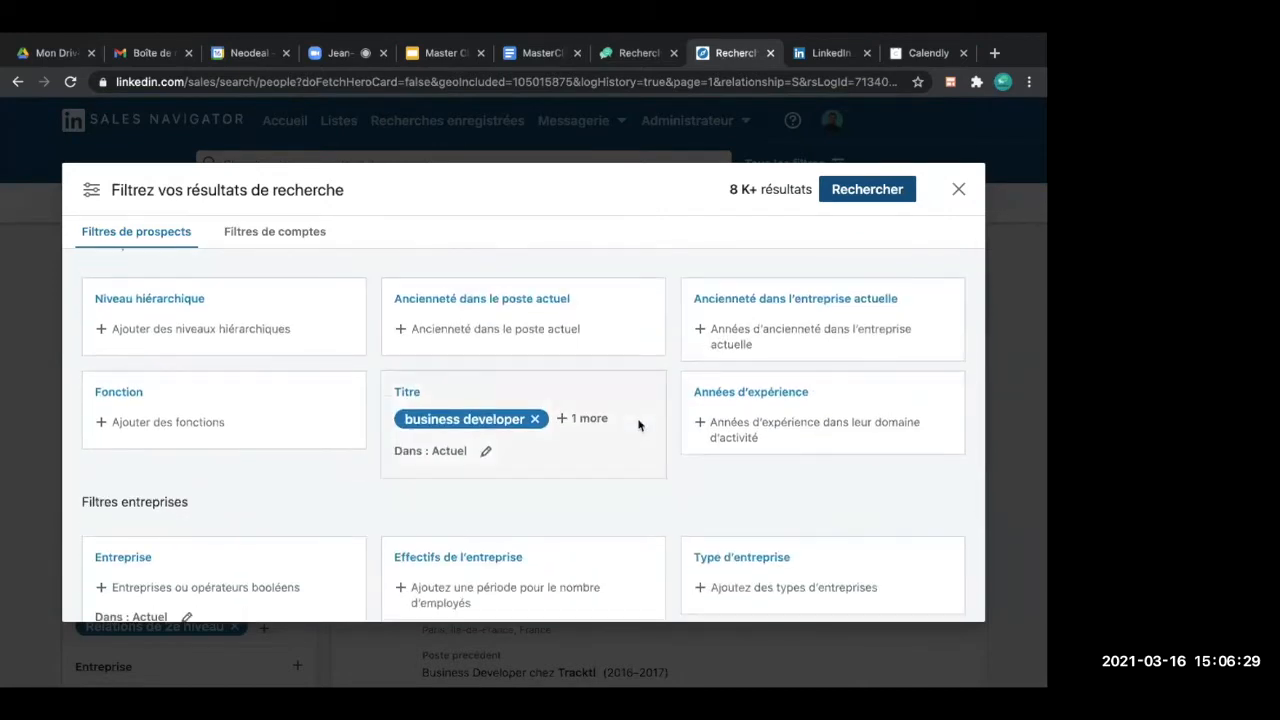
scroll(639, 426, down, 1)
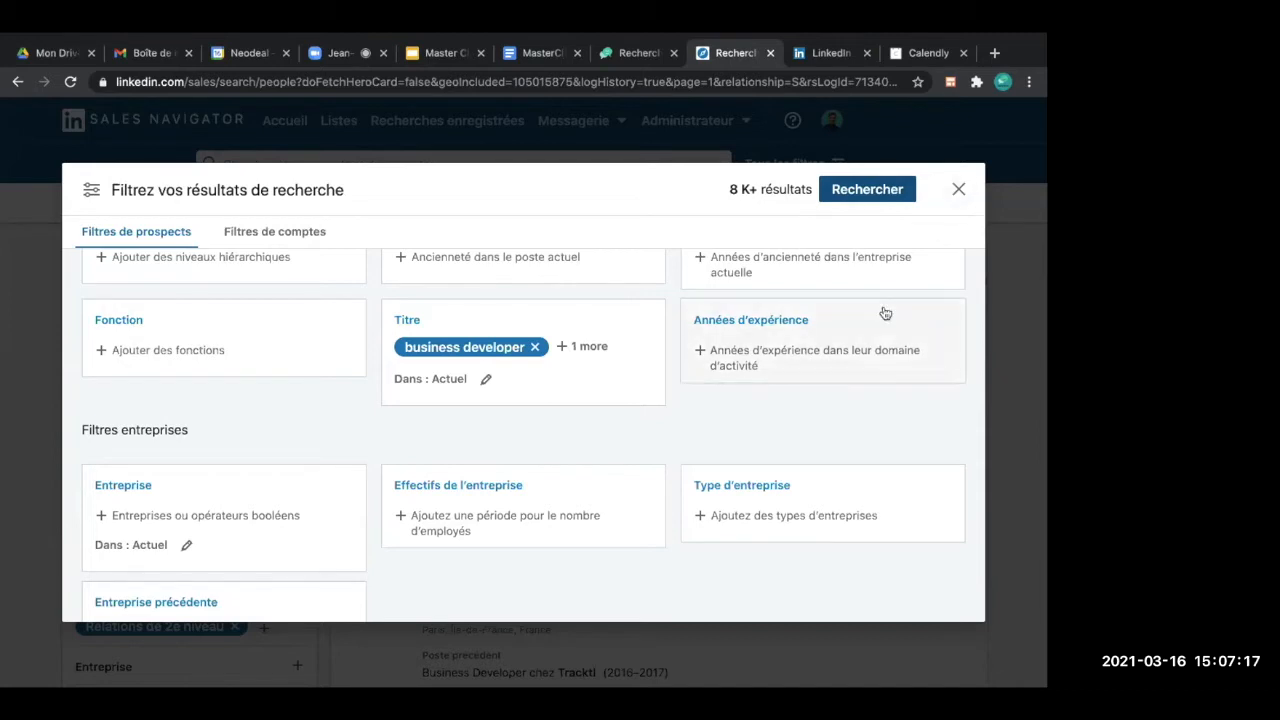
click(903, 197)
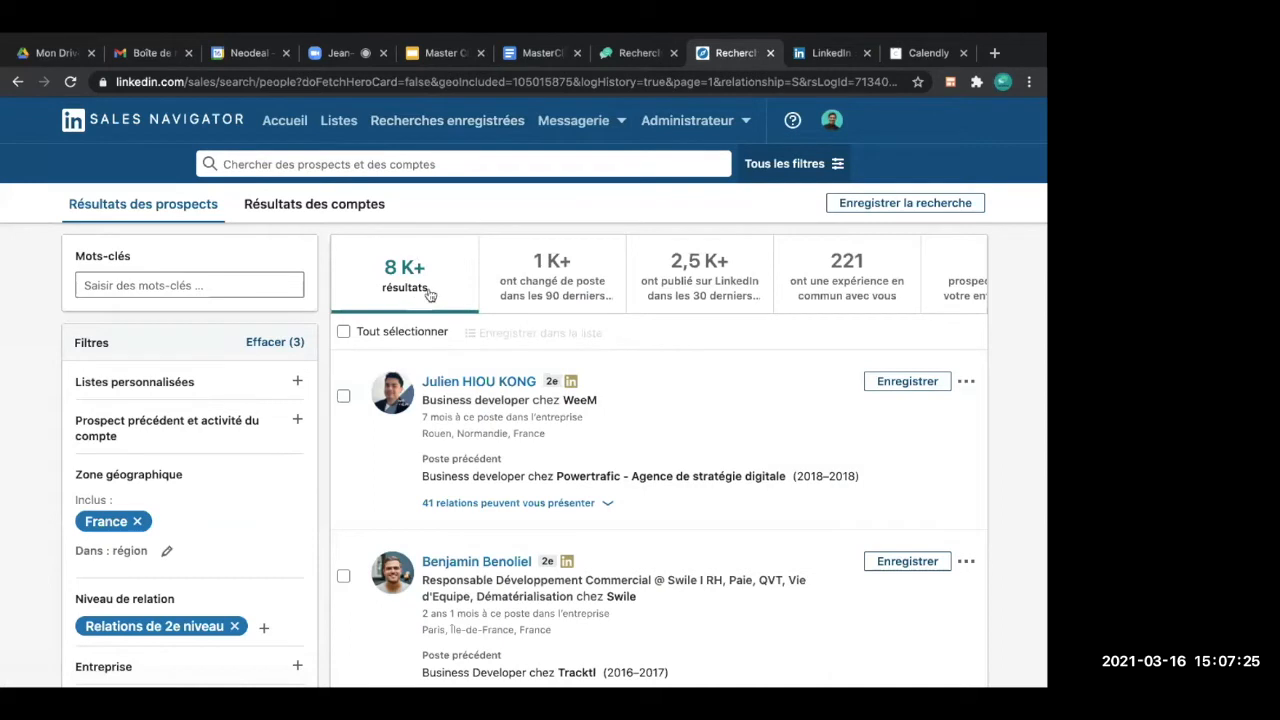
Step: Copy the Sales Navigator results URL and launch an advanced search with it in NeoDeal
click(416, 82)
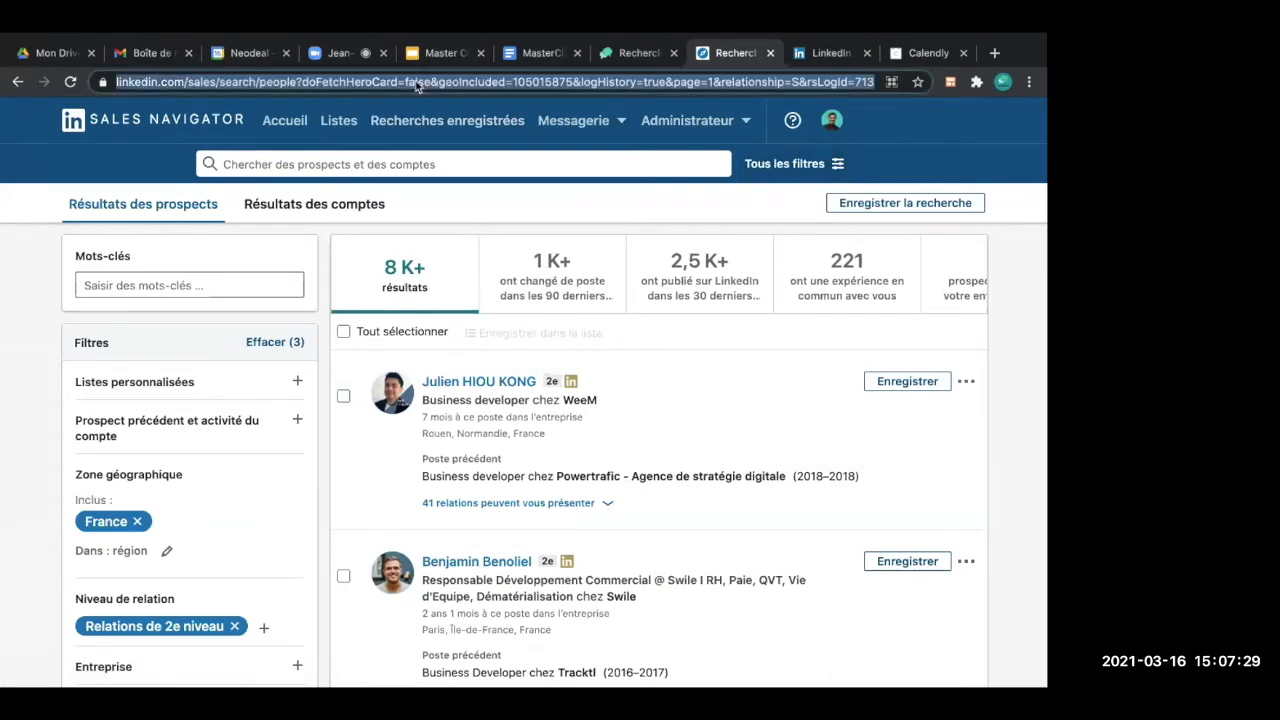
click(625, 55)
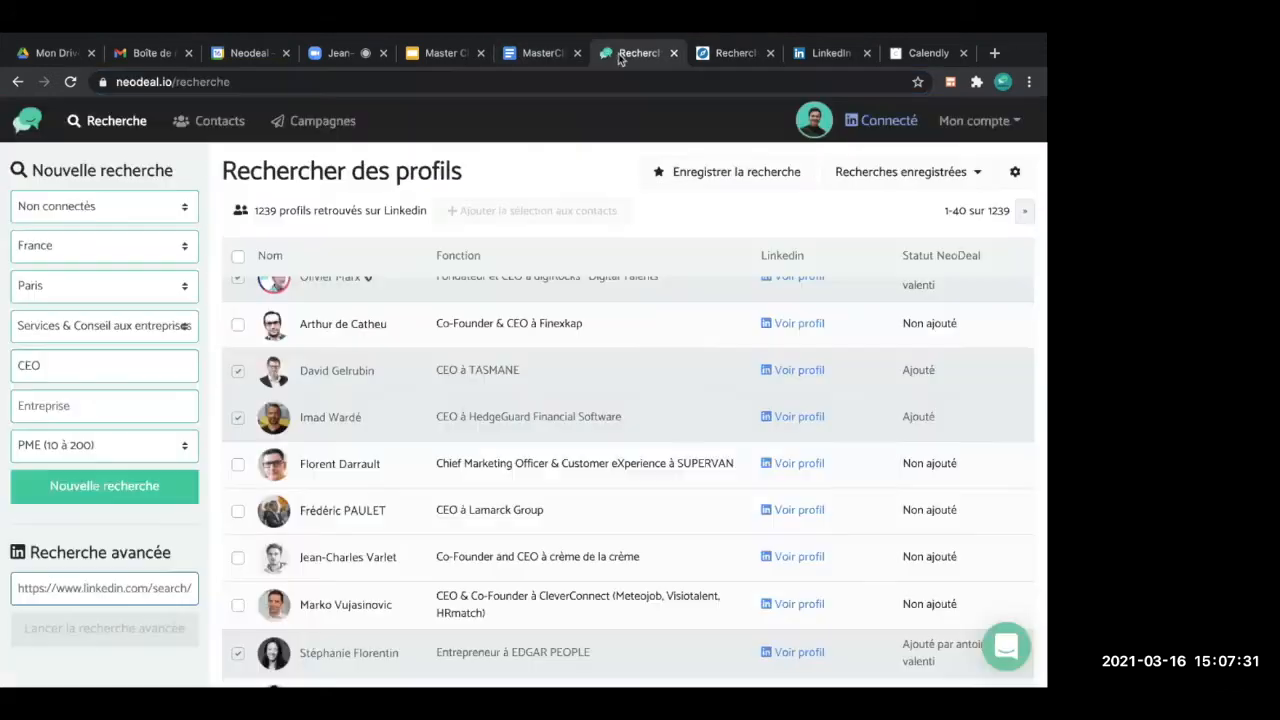
click(100, 592)
key(ctrl+v)
click(112, 630)
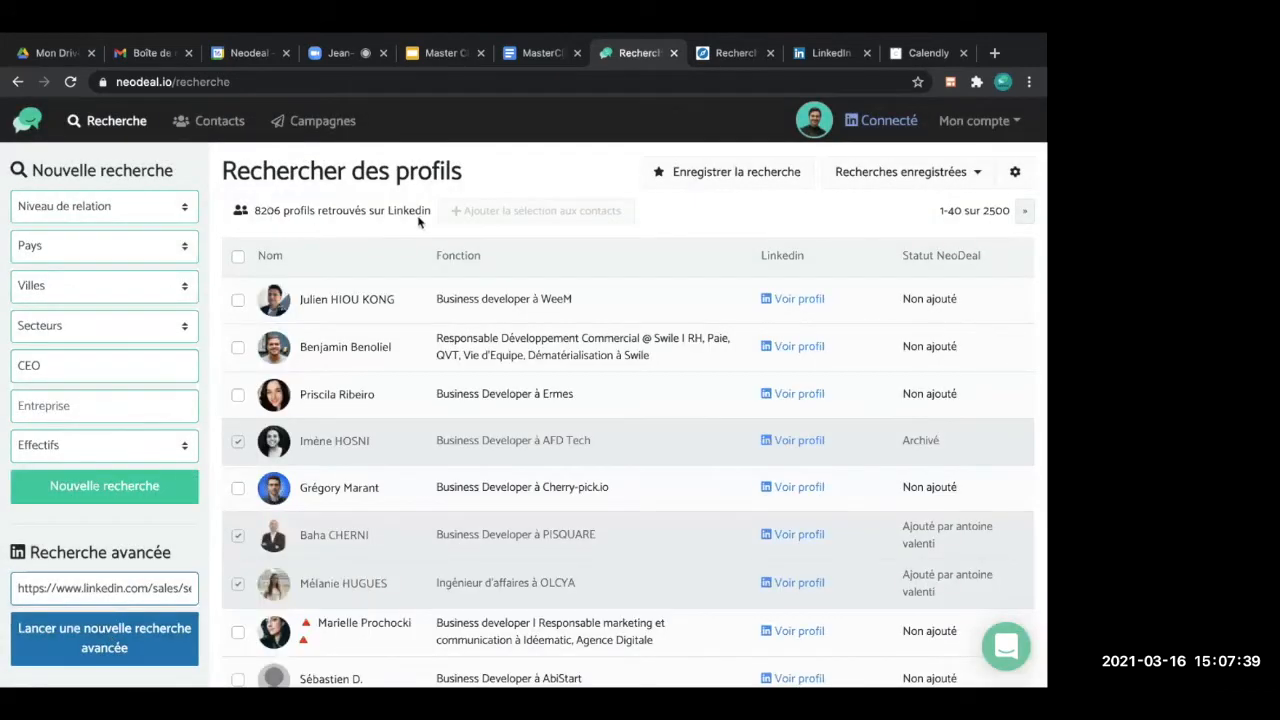
Step: Select the first four not-yet-added business development profiles, from WeeM, Swile, Ermes and Cherry-pick.io
click(238, 300)
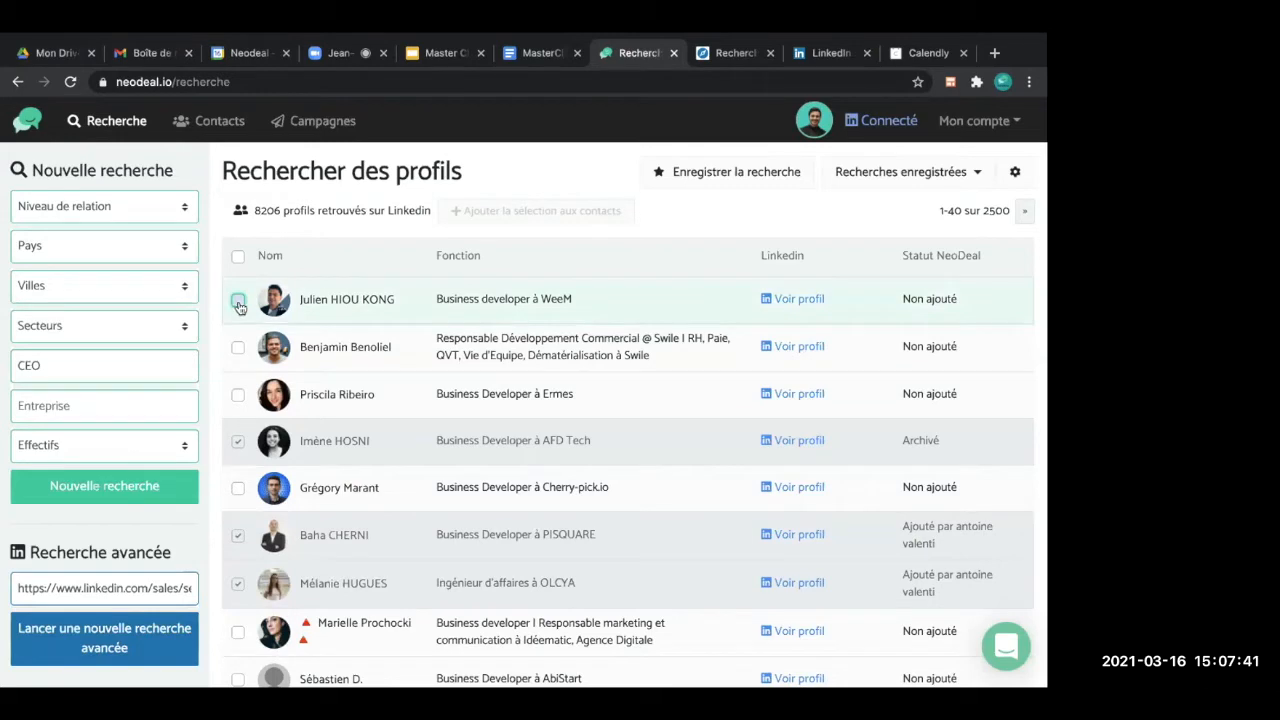
click(238, 347)
click(238, 396)
click(238, 488)
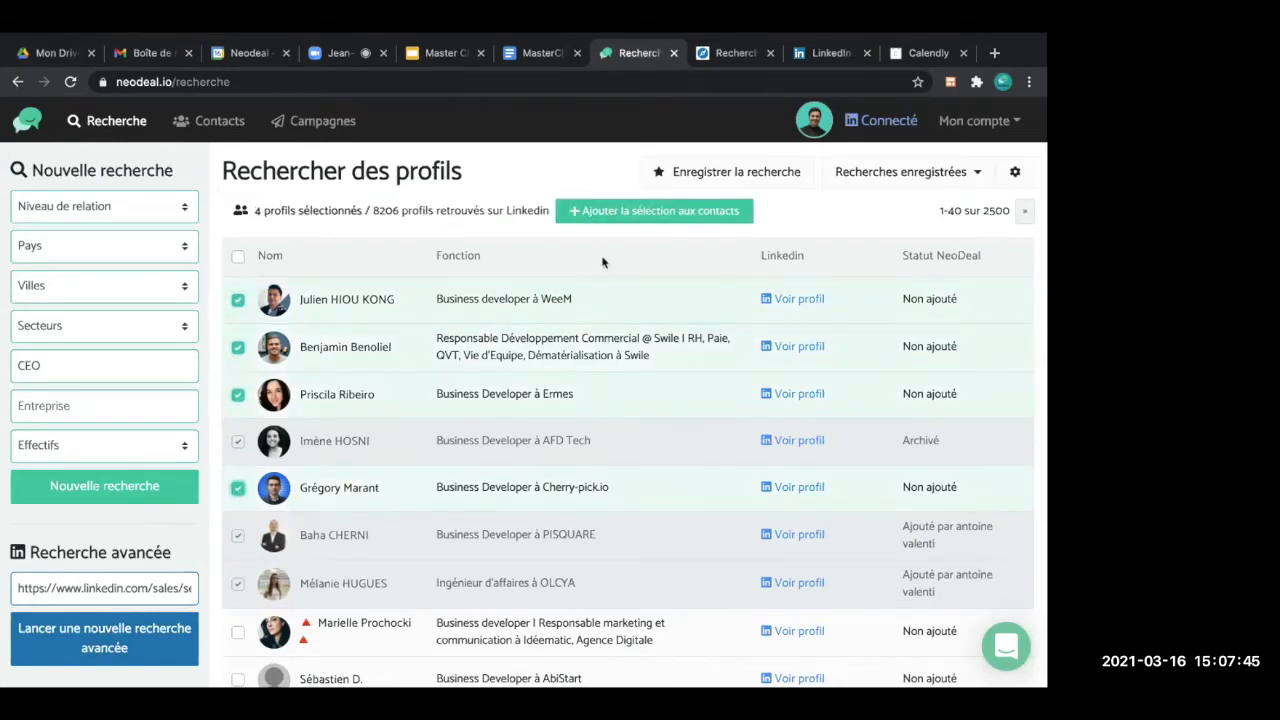
Step: Add the selected business development profiles to the existing CEO contact list
click(637, 214)
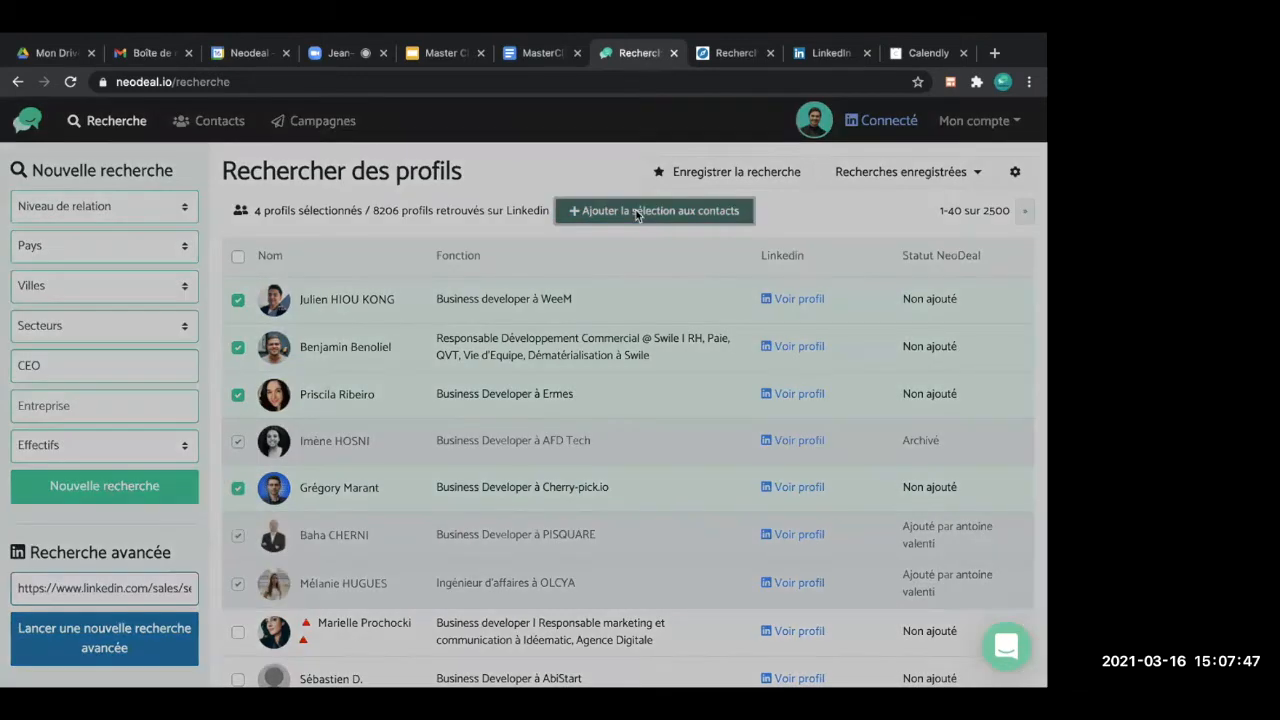
click(523, 378)
scroll(523, 381, down, 4)
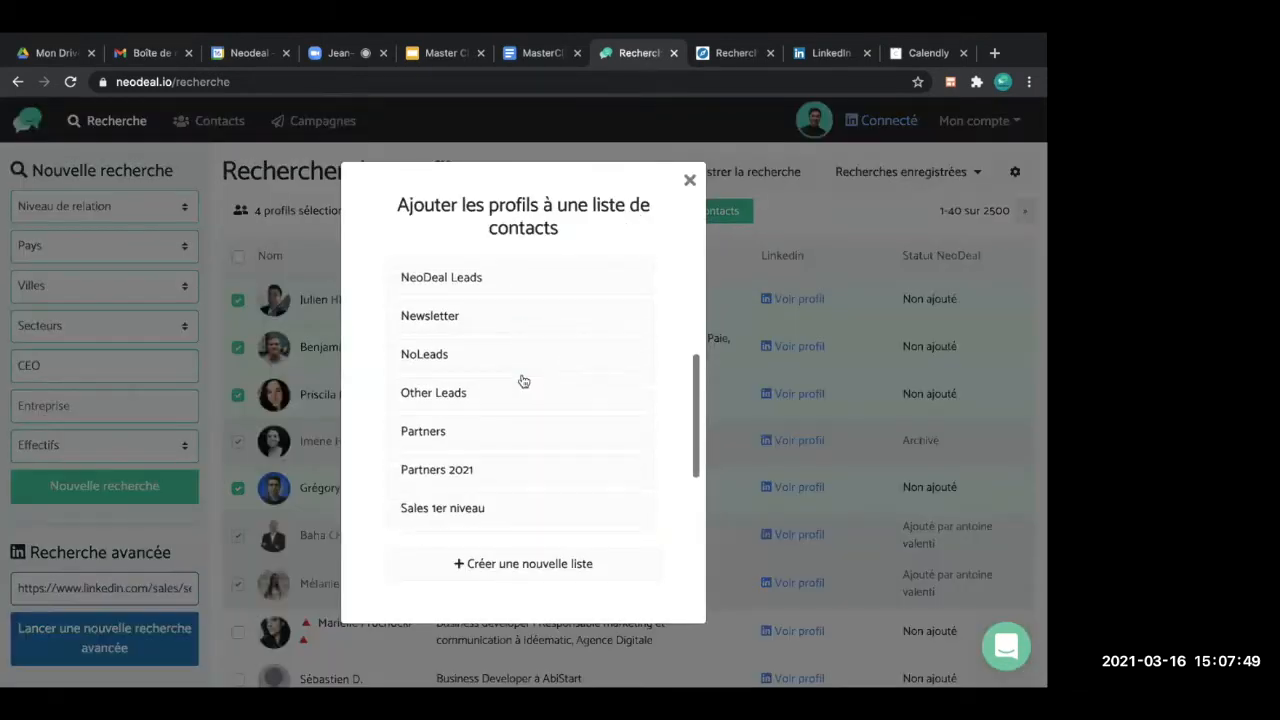
click(523, 380)
click(486, 510)
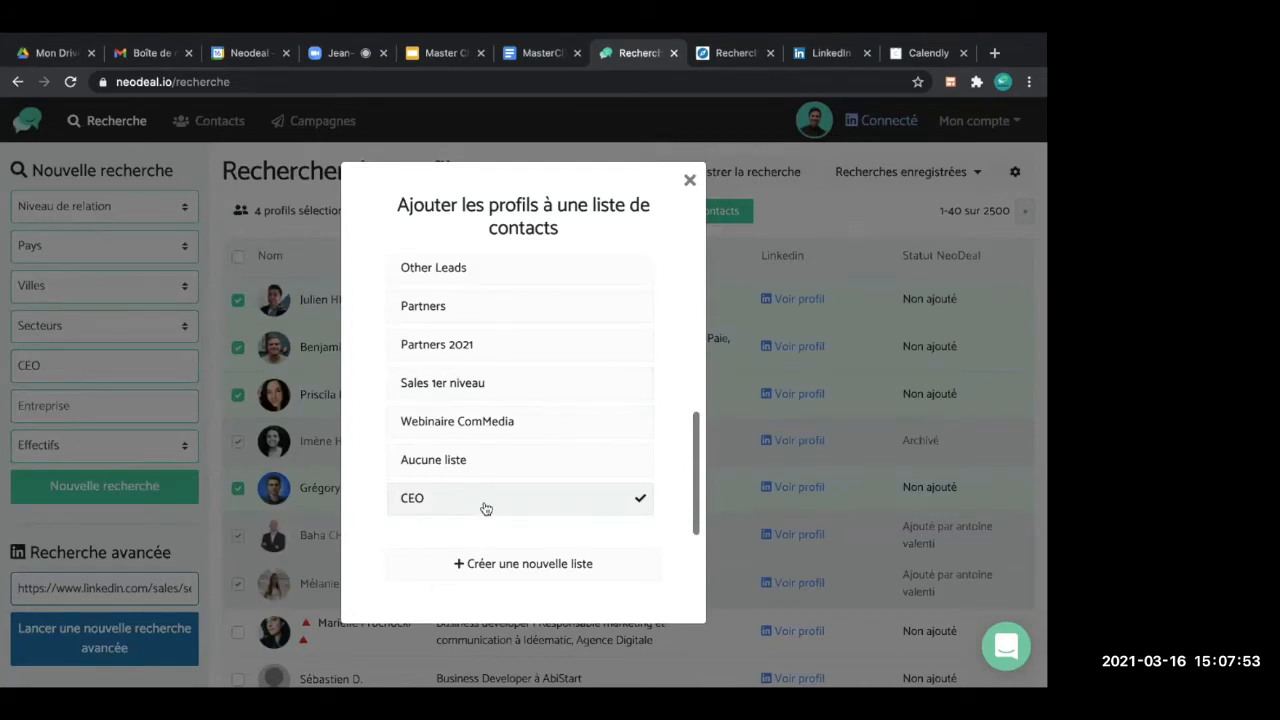
click(485, 509)
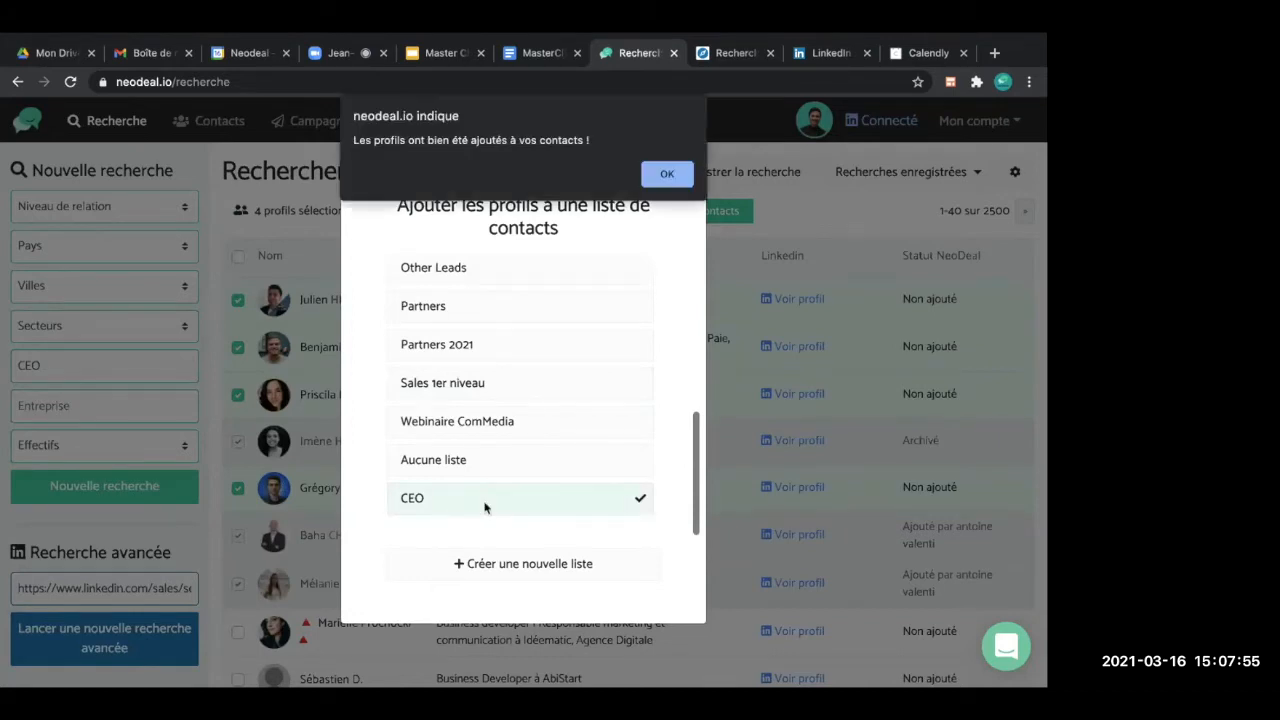
click(666, 175)
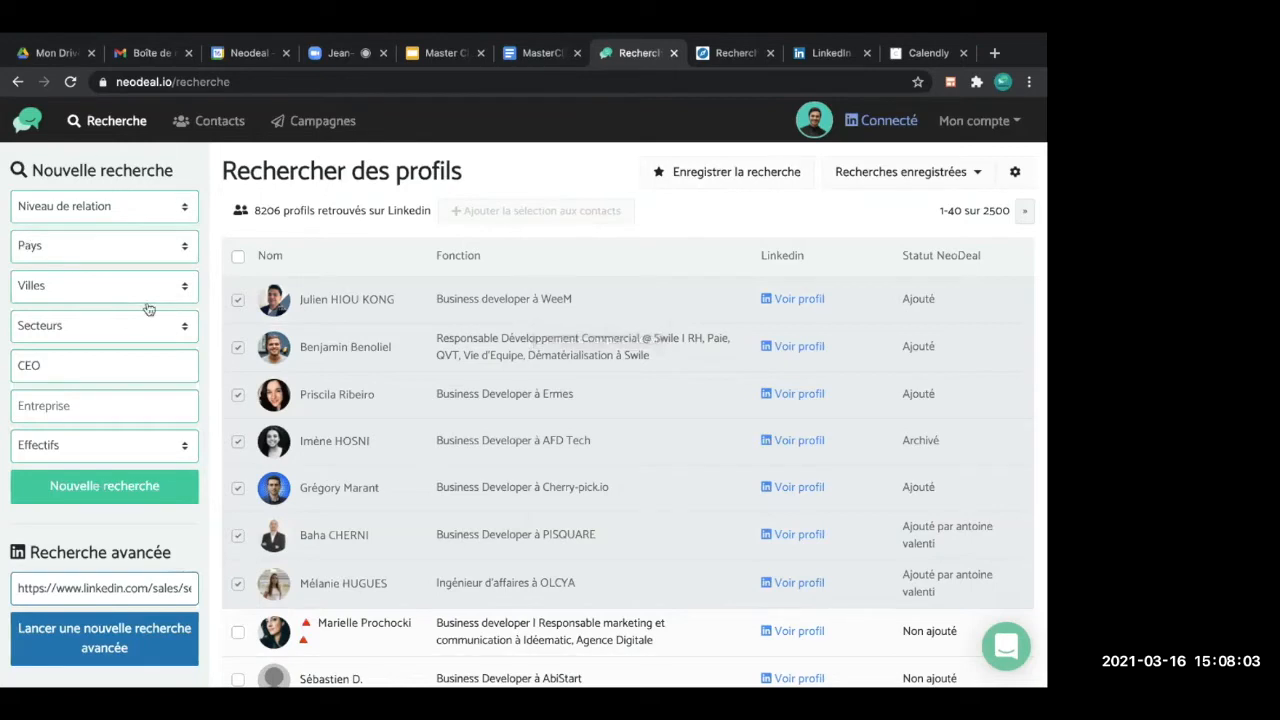
Step: Leave the search results and review the campaigns overview with its Prospection and Réseautage sections
click(330, 130)
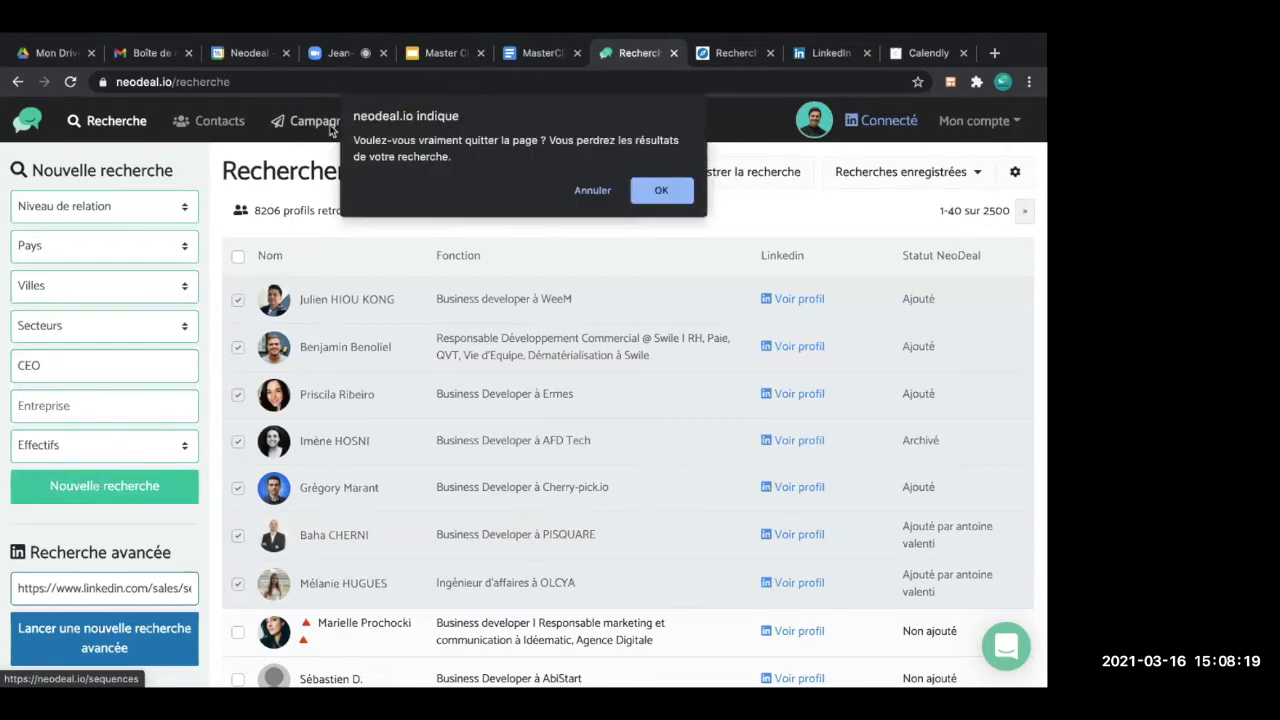
click(662, 190)
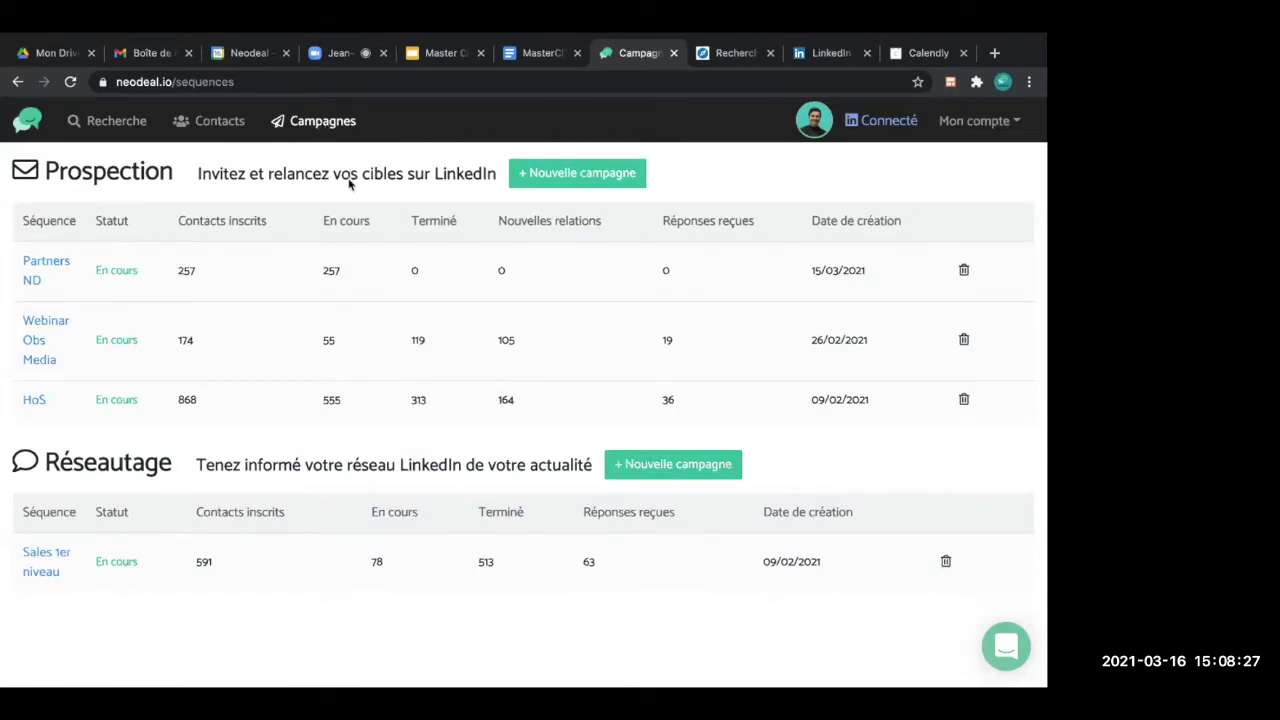
drag(45, 179, 172, 181)
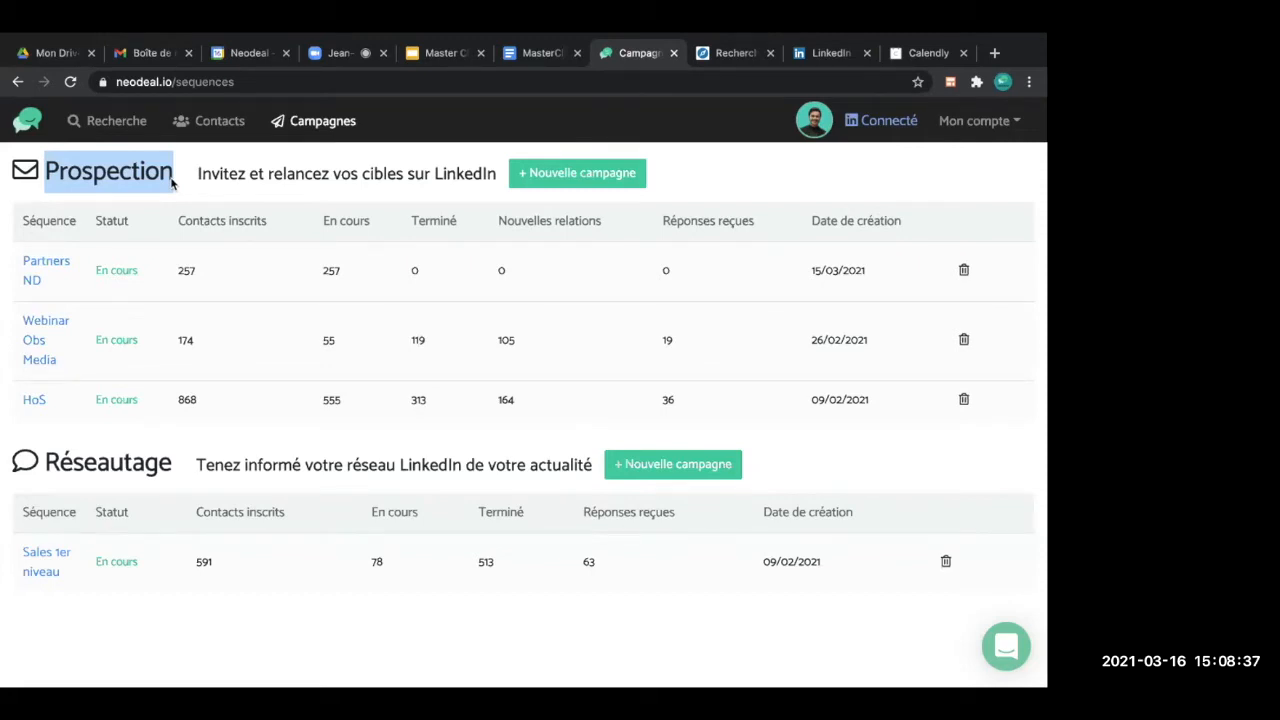
drag(46, 464, 172, 472)
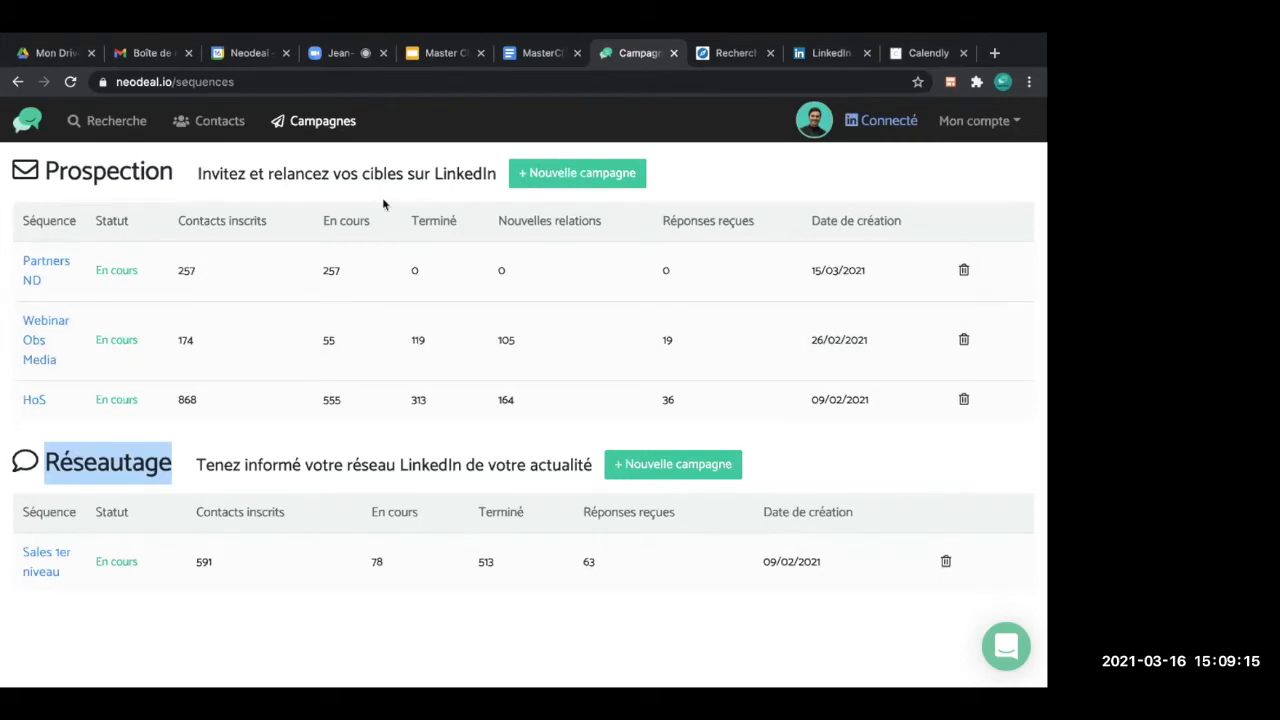
Step: Create a new Prospection campaign named "demo"
click(581, 183)
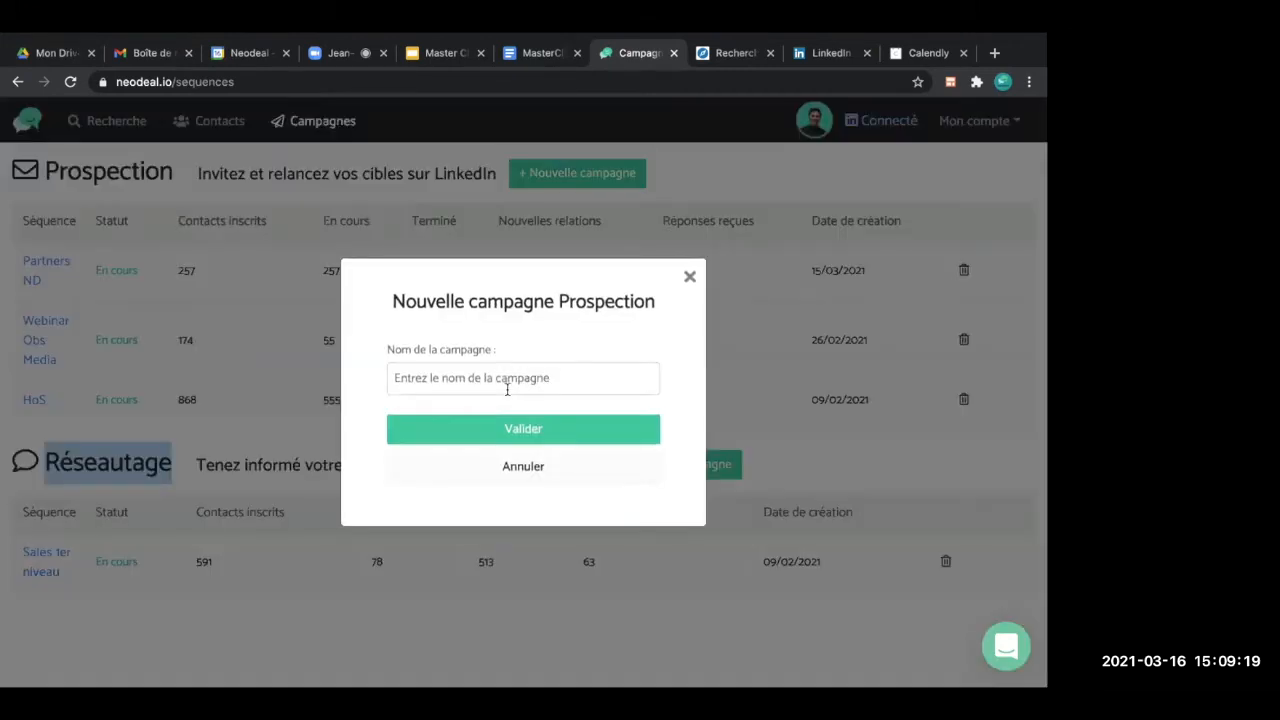
click(507, 385)
text(demo)
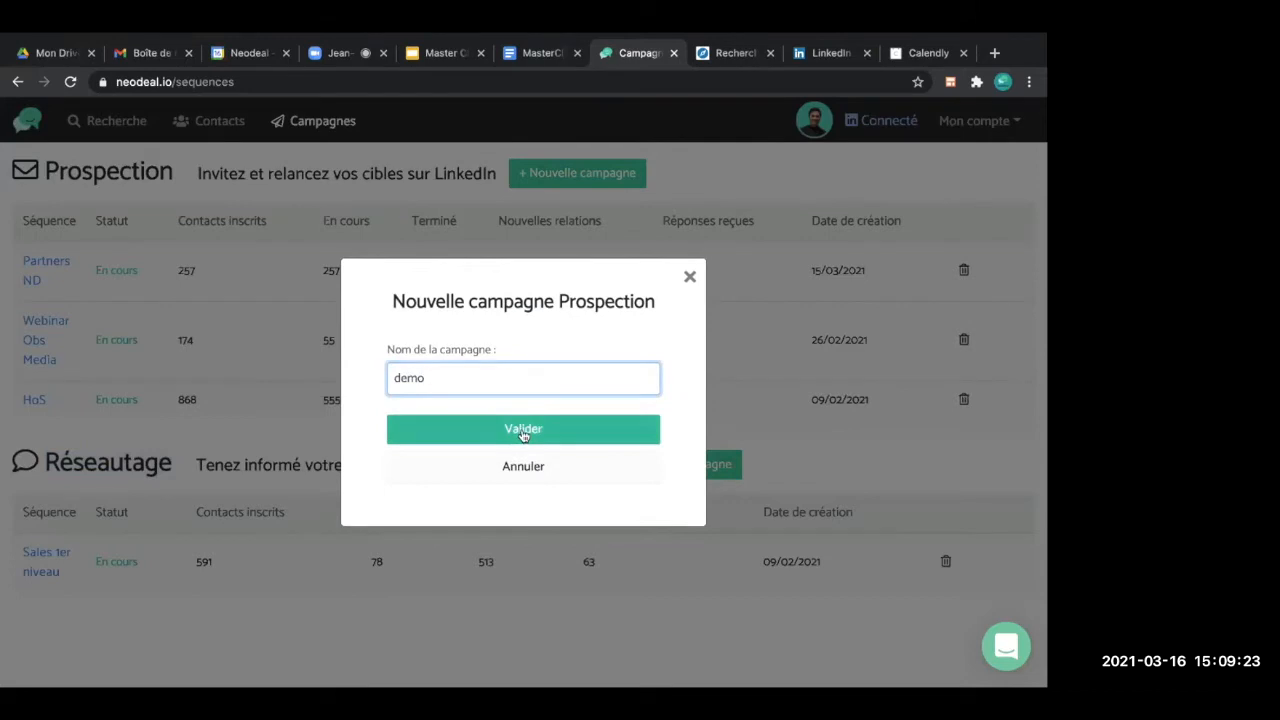
click(522, 429)
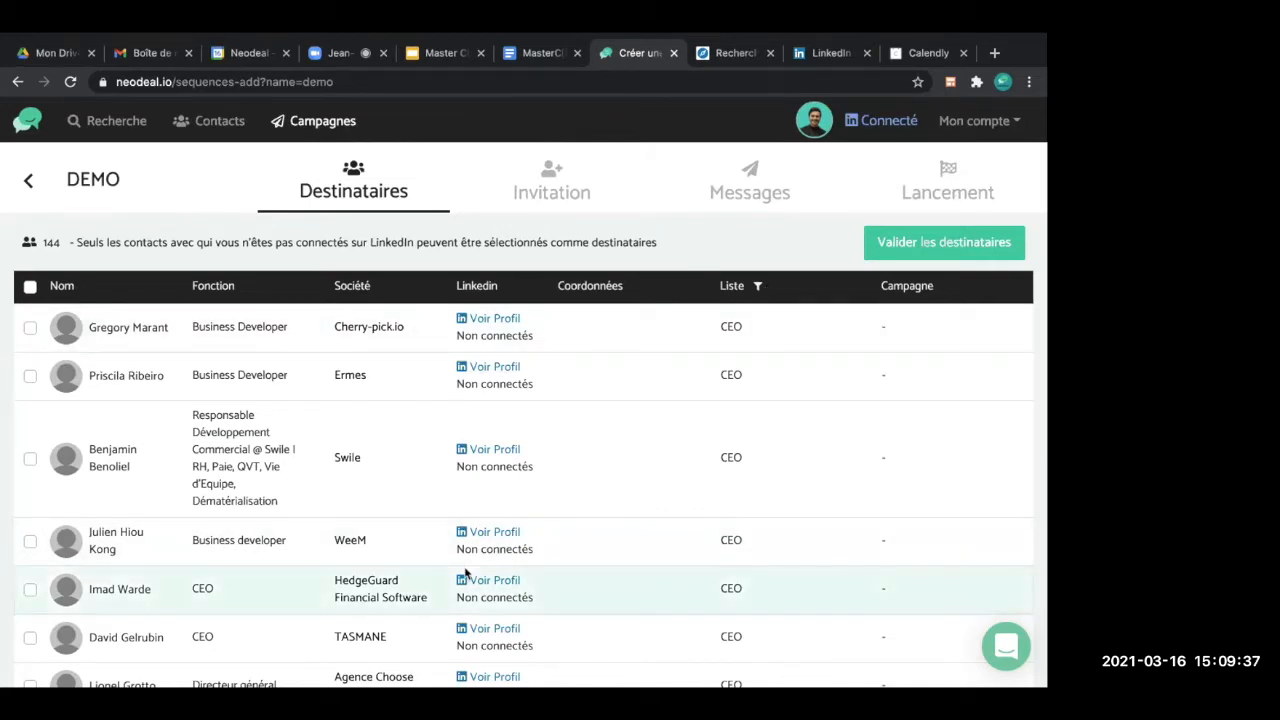
Step: Filter the campaign recipients to the CEO list, select all of them and validate the recipients
click(757, 286)
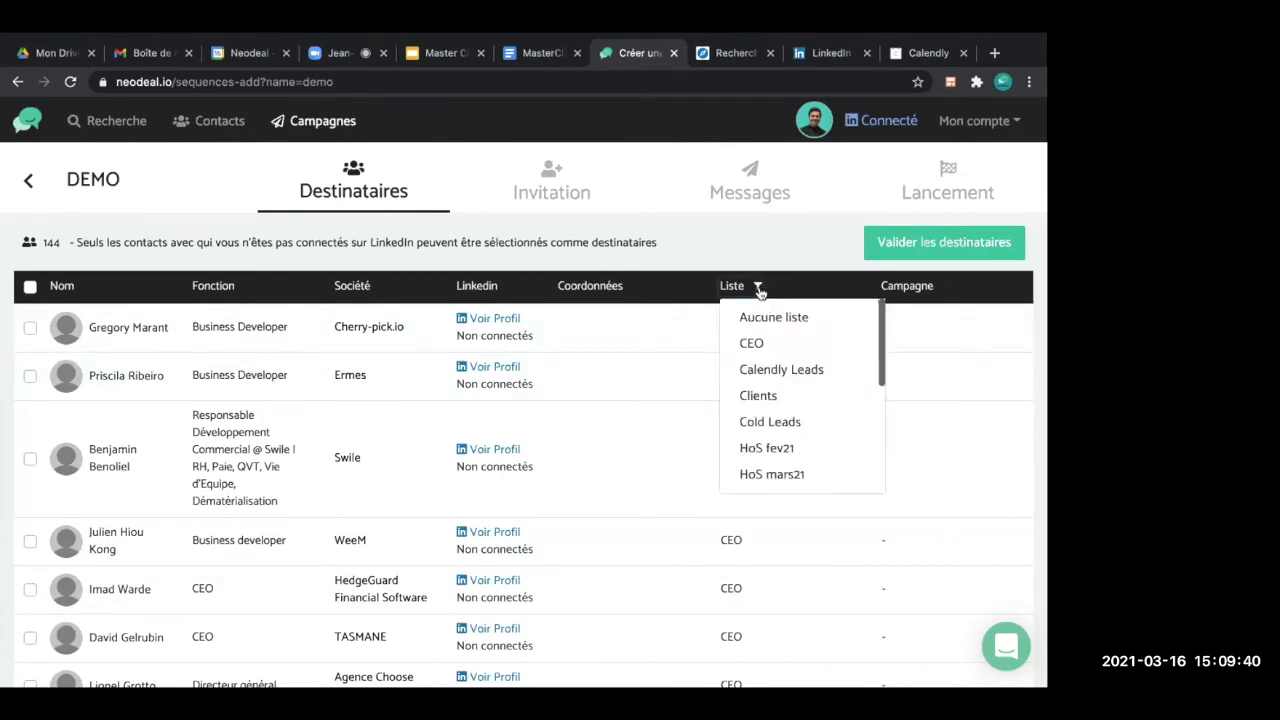
click(762, 350)
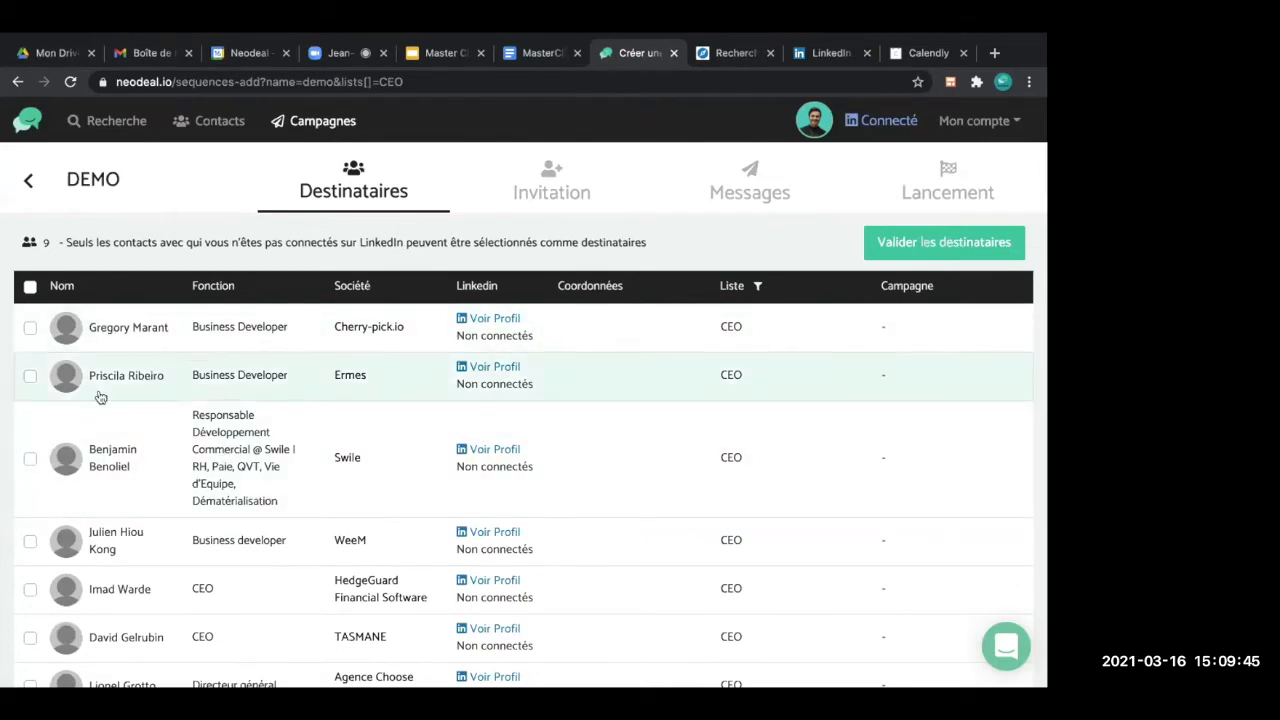
click(29, 289)
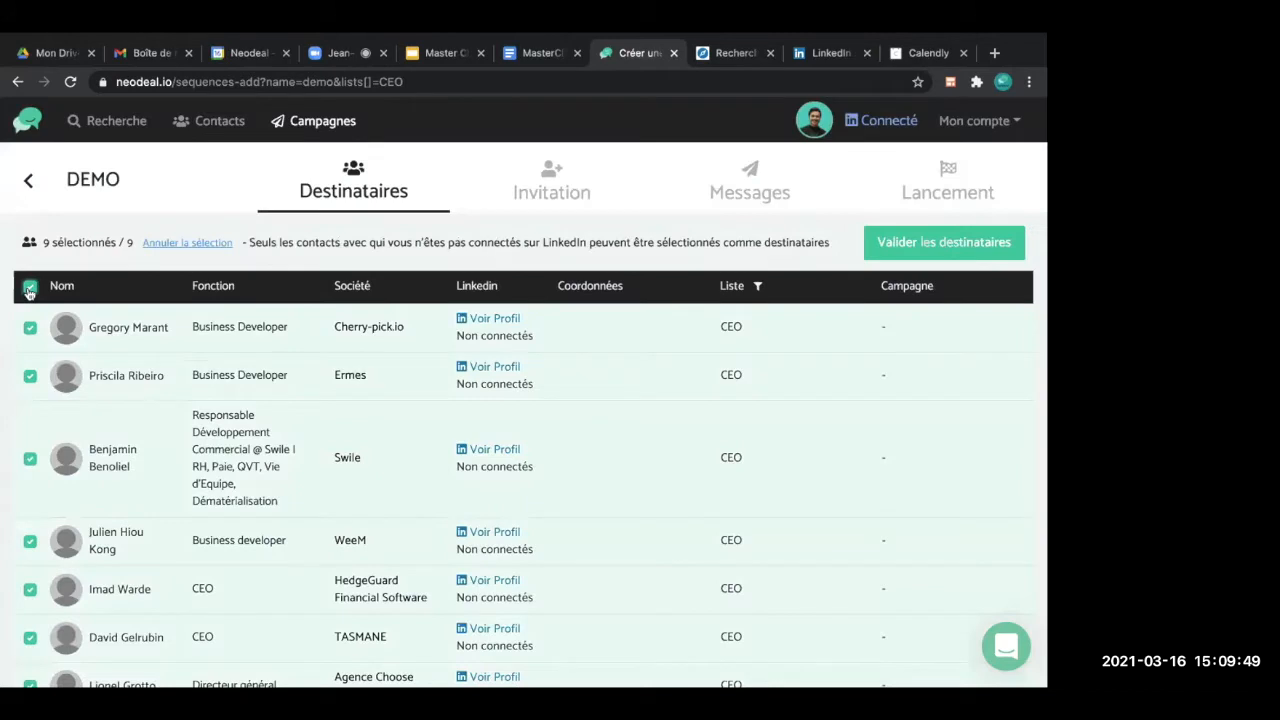
click(965, 250)
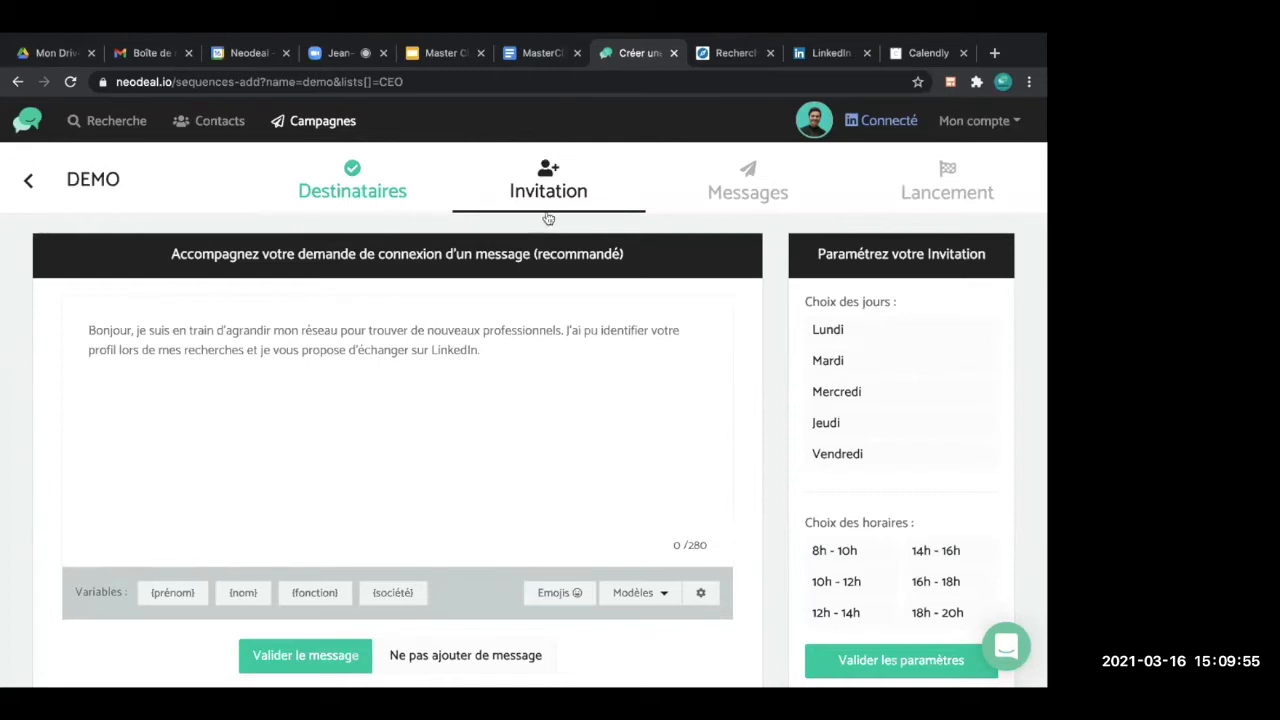
Step: Write the invitation message "Bonjour {prénom}, Je suis le fondateur de NeoDeal. Nous aidons les équipes commerciales à prospecter efficacement sur LinkedIn." using the first-name variable
click(384, 341)
text(Bonjour)
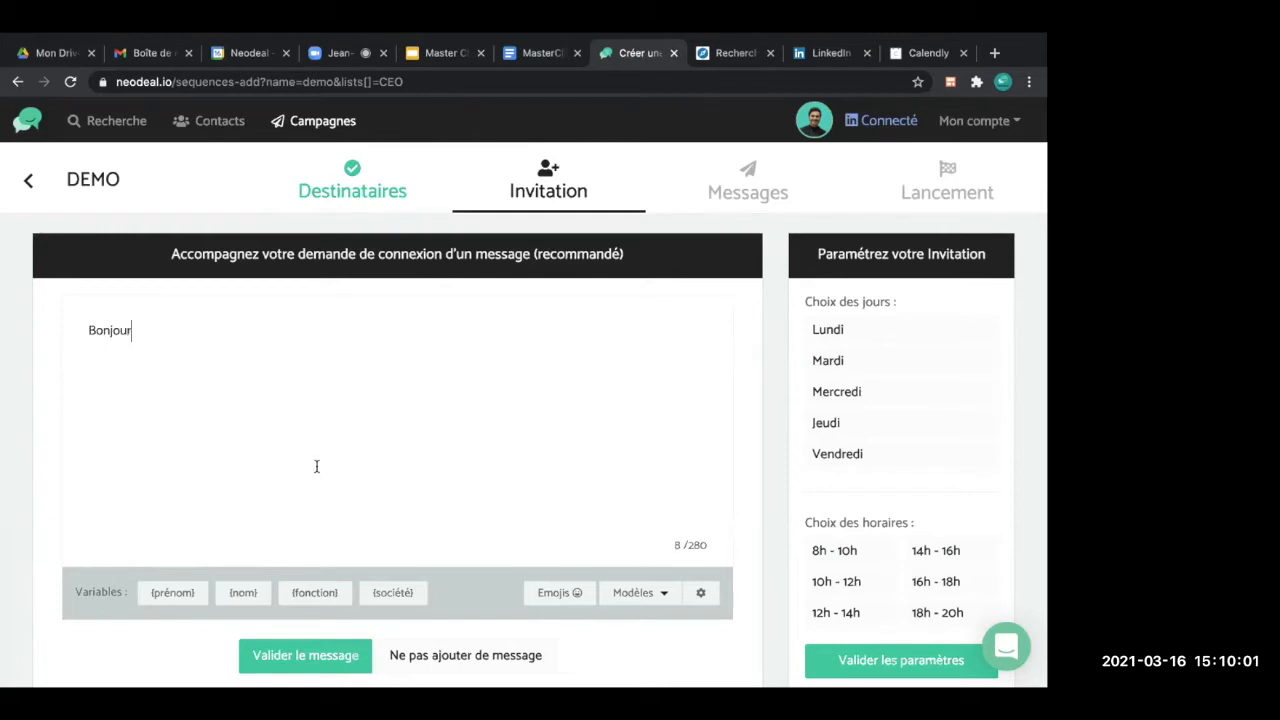
click(180, 593)
text(,)
key(Return)
text(Je suis)
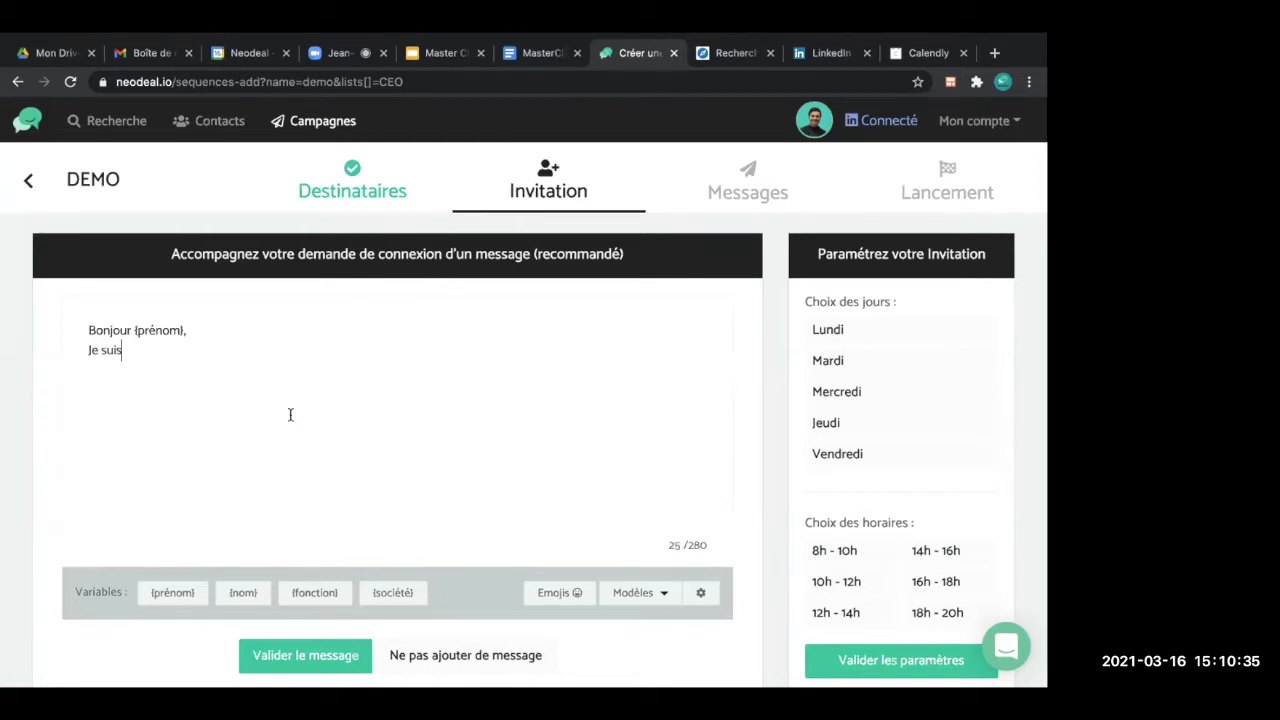
text( le fondateur de Neo)
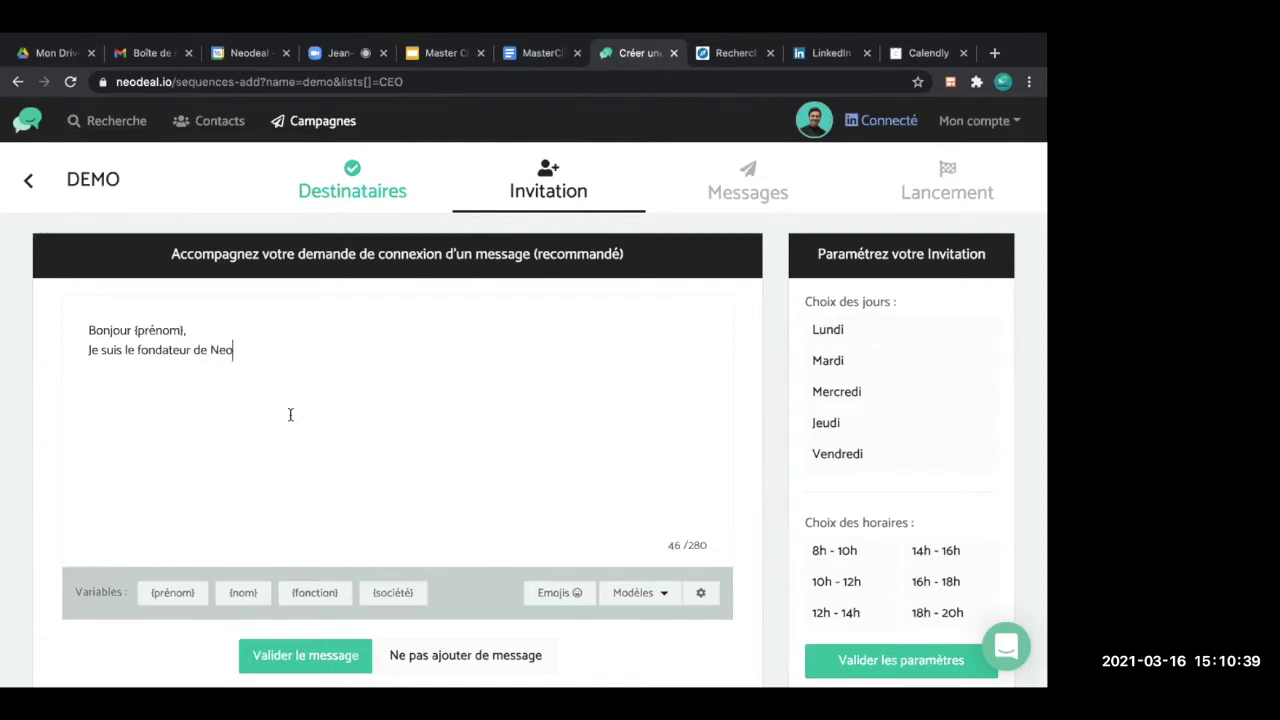
text(Deal. Nous aidons les équipes commerciales à prospecter efficacement sur LinkedIn.)
key(Return)
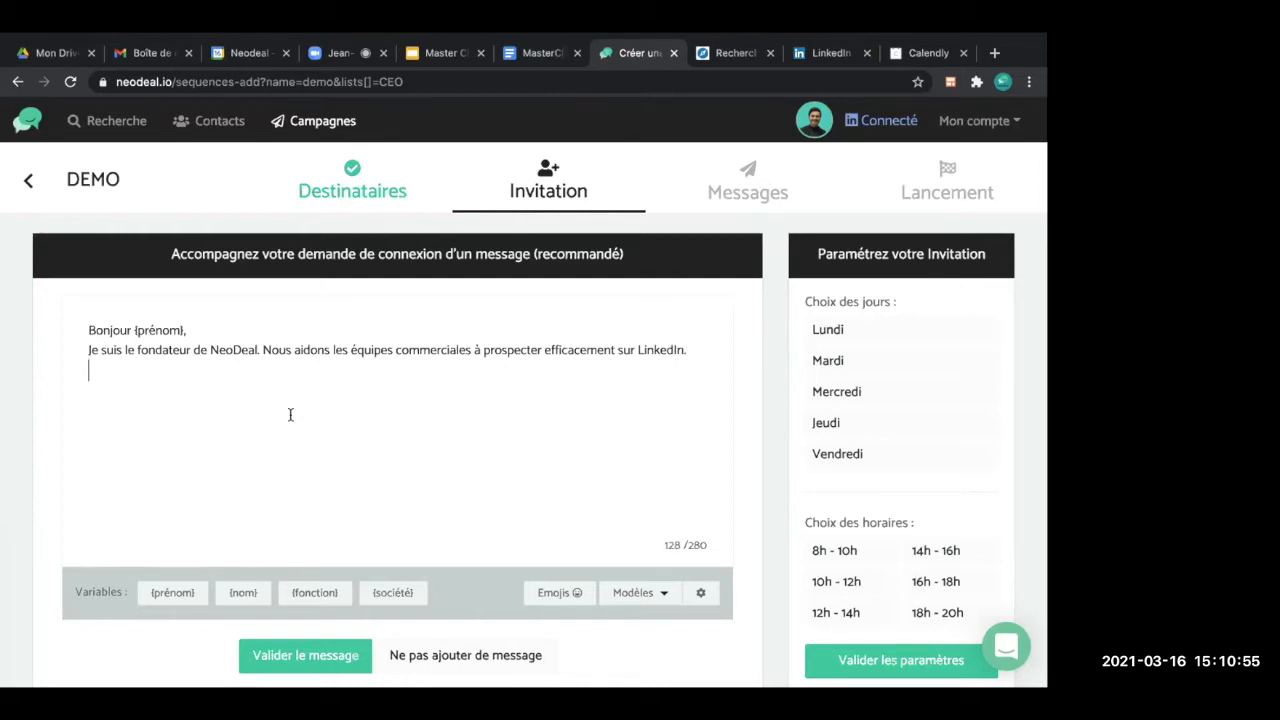
Step: Add the closing line "Au plaisir d'échanger prochainement," to the invitation message
text(Au plaisri)
key(BackSpace)
key(BackSpace)
text(ir d'échanger prochai)
key(BackSpace)
text(inem)
key(BackSpace)
key(BackSpace)
key(BackSpace)
key(BackSpace)
text(nement,)
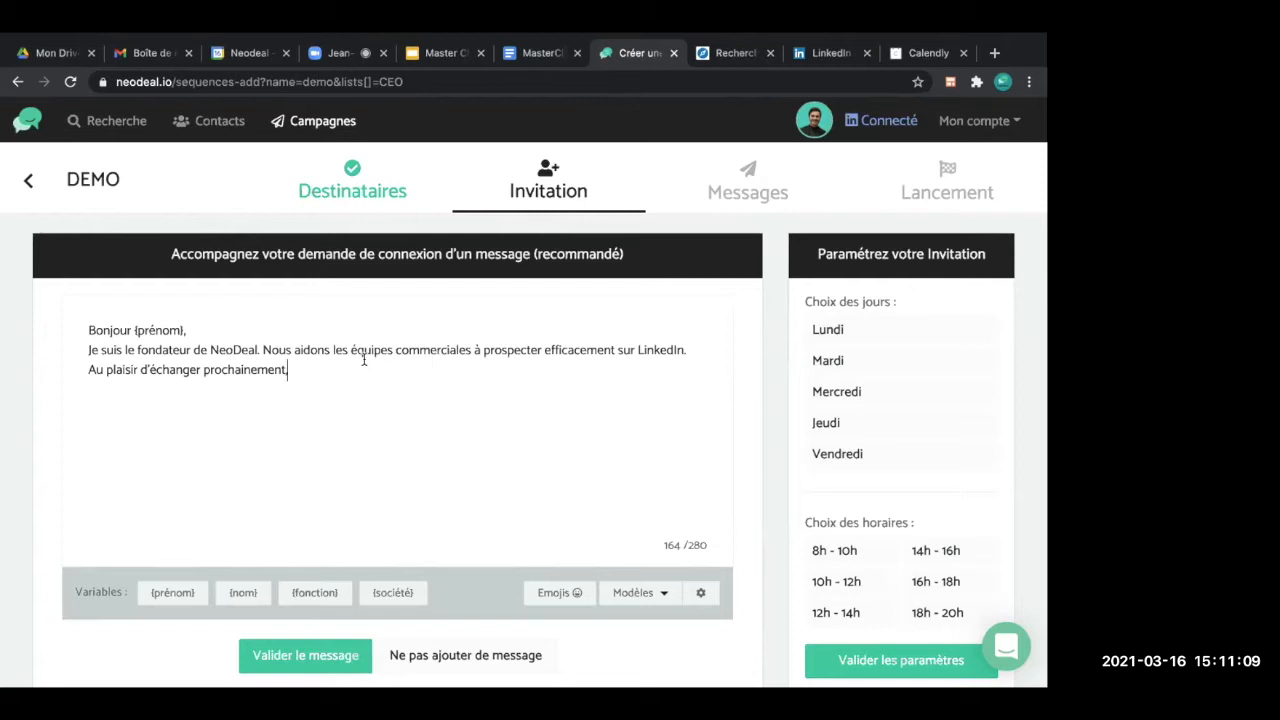
Step: Replace the comma ending the closing line with a smiling emoji, check the message templates and validate the invitation message
drag(88, 368, 329, 374)
click(328, 400)
key(BackSpace)
click(583, 598)
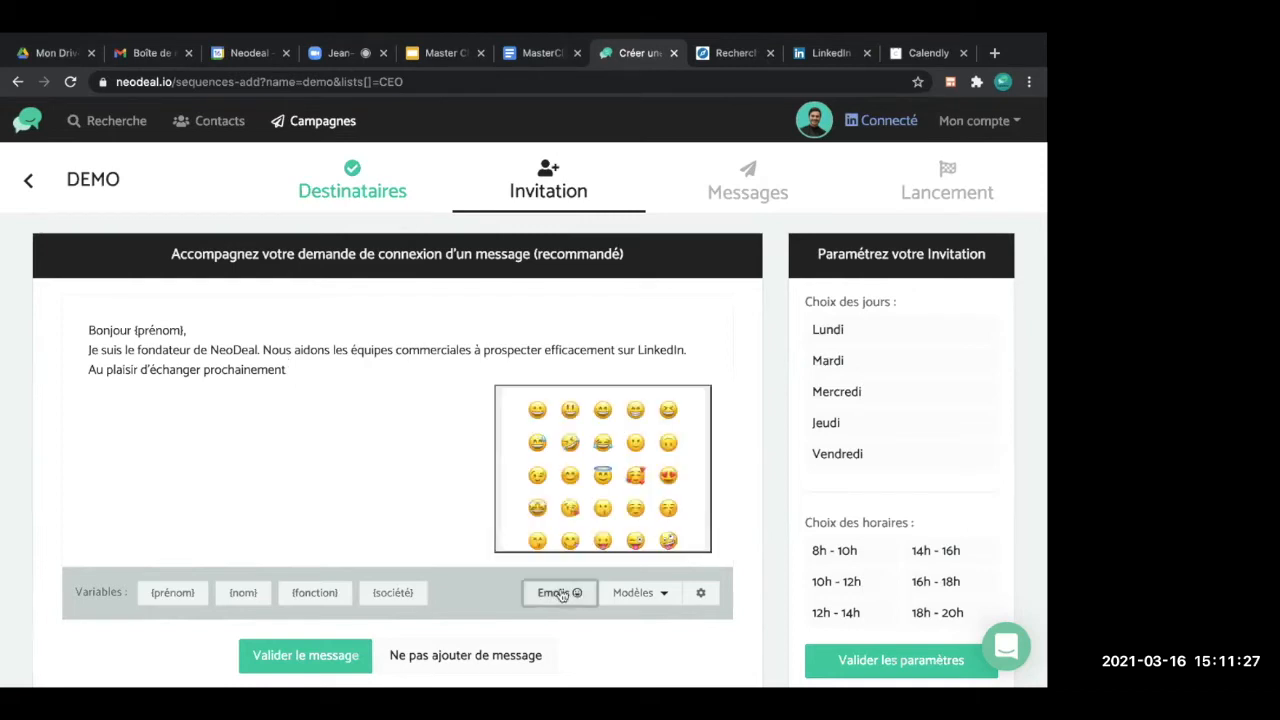
click(570, 480)
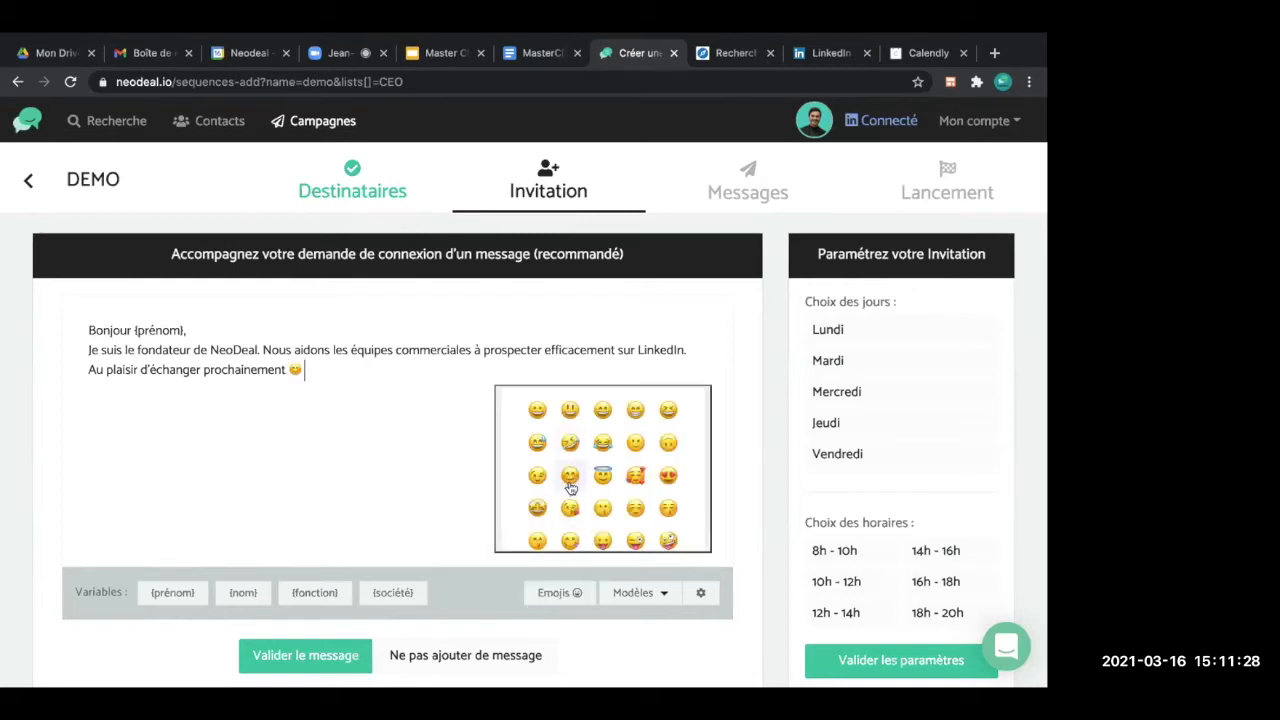
click(560, 594)
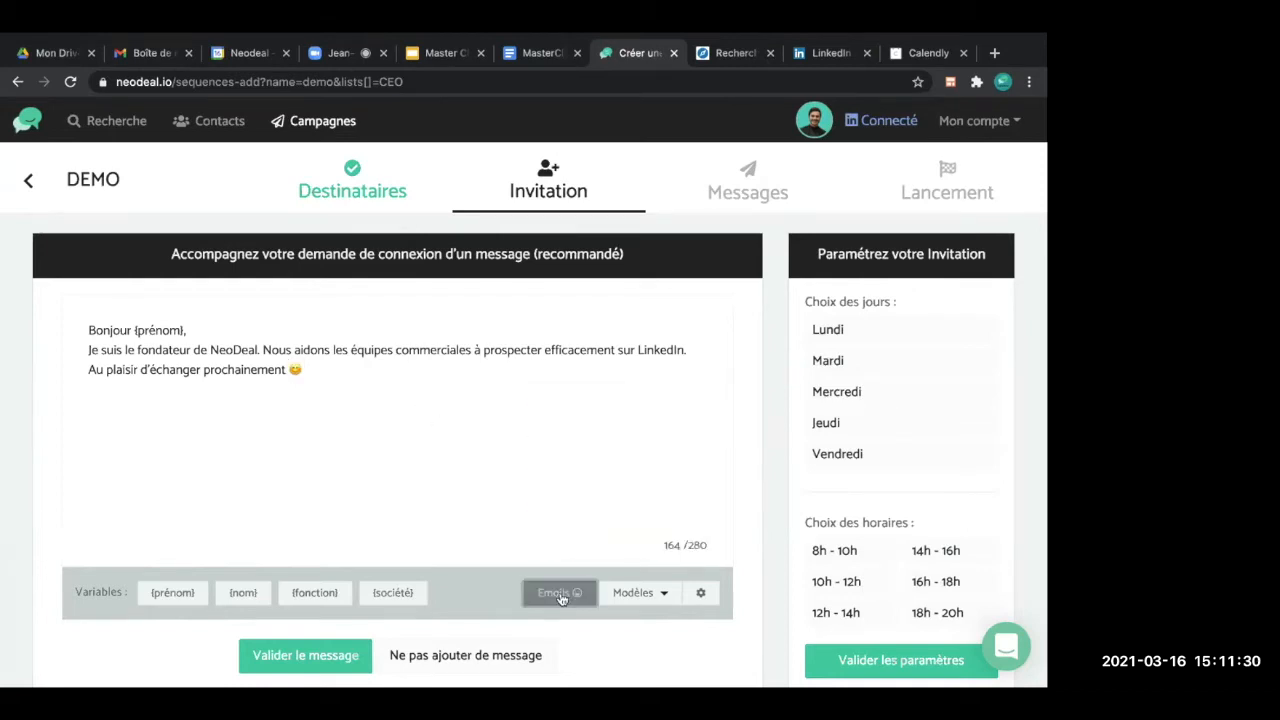
click(655, 596)
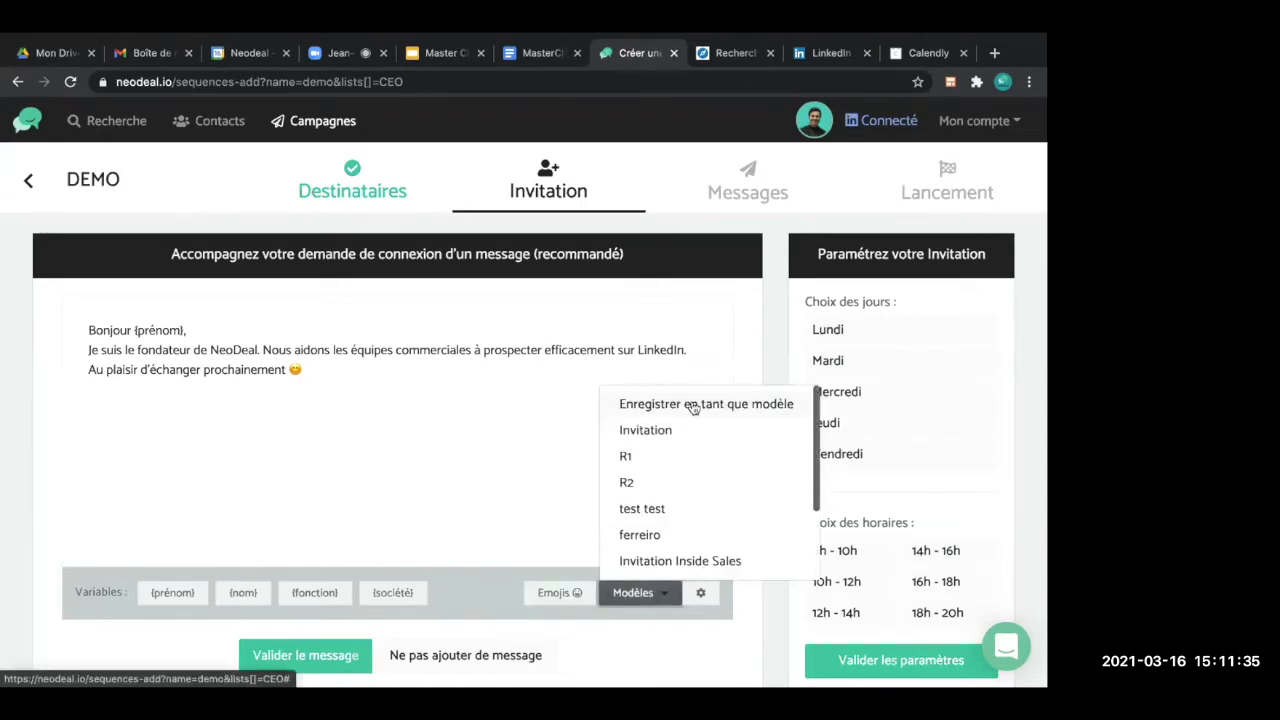
click(352, 455)
click(276, 660)
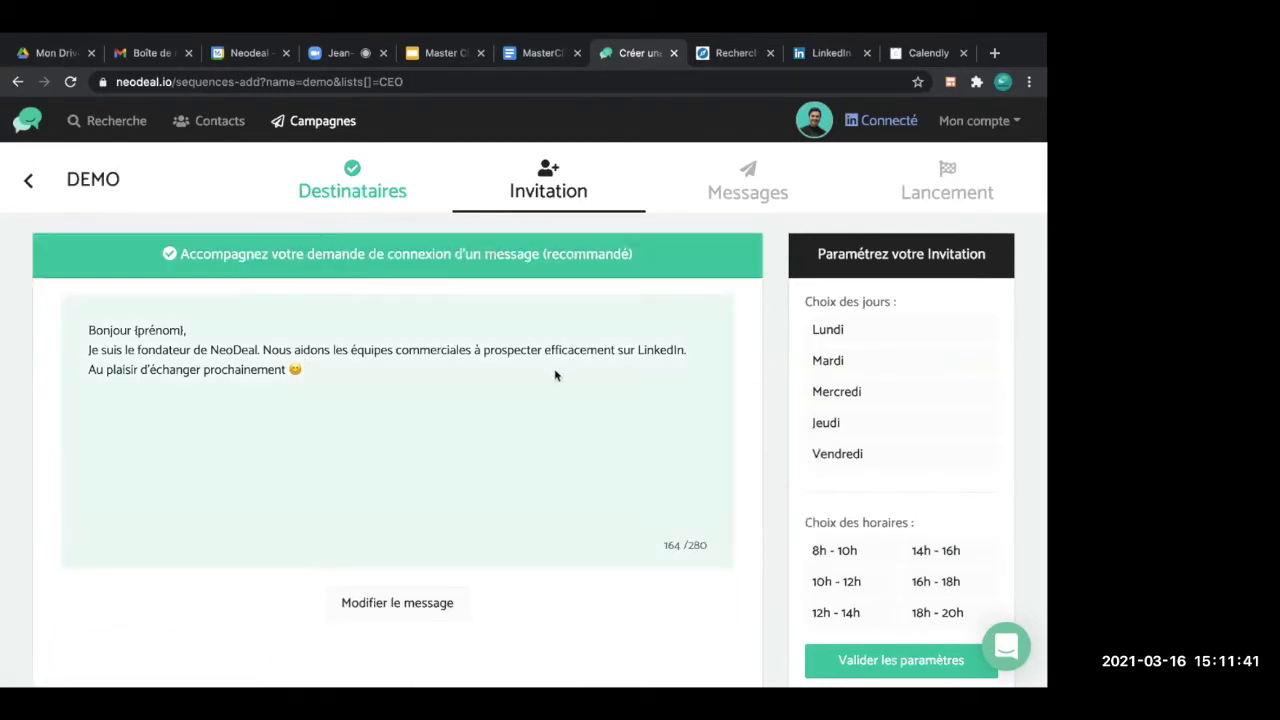
Step: Schedule the invitation for Lundi, Mercredi and Vendredi at 8h-10h, 12h-14h and 18h-20h, and validate the settings
click(880, 364)
click(880, 395)
click(878, 426)
click(876, 455)
click(877, 362)
click(878, 425)
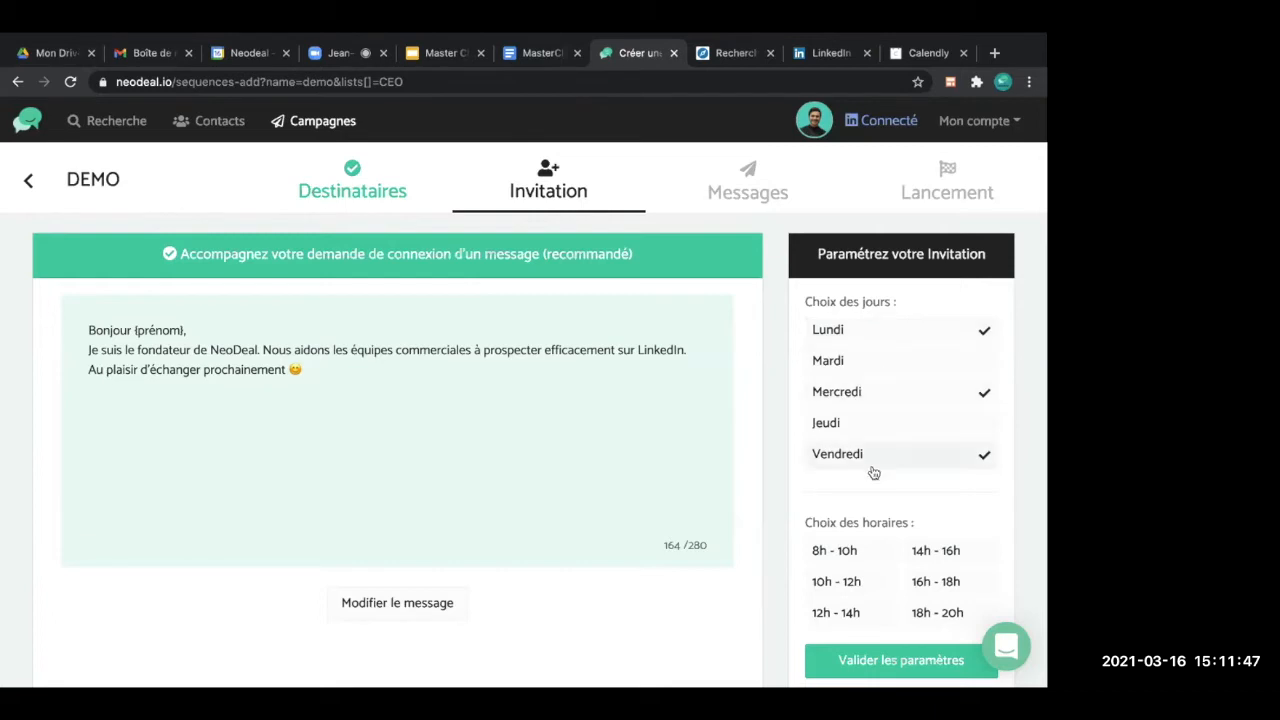
click(860, 552)
click(876, 614)
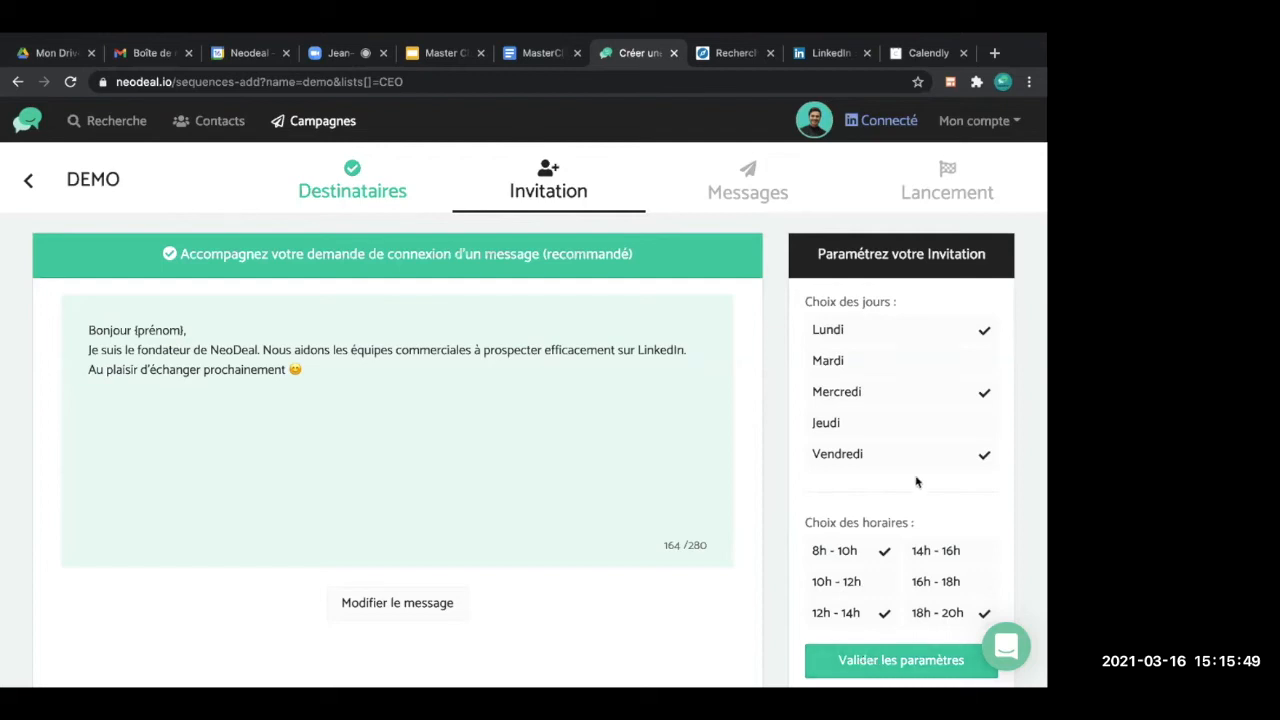
click(846, 662)
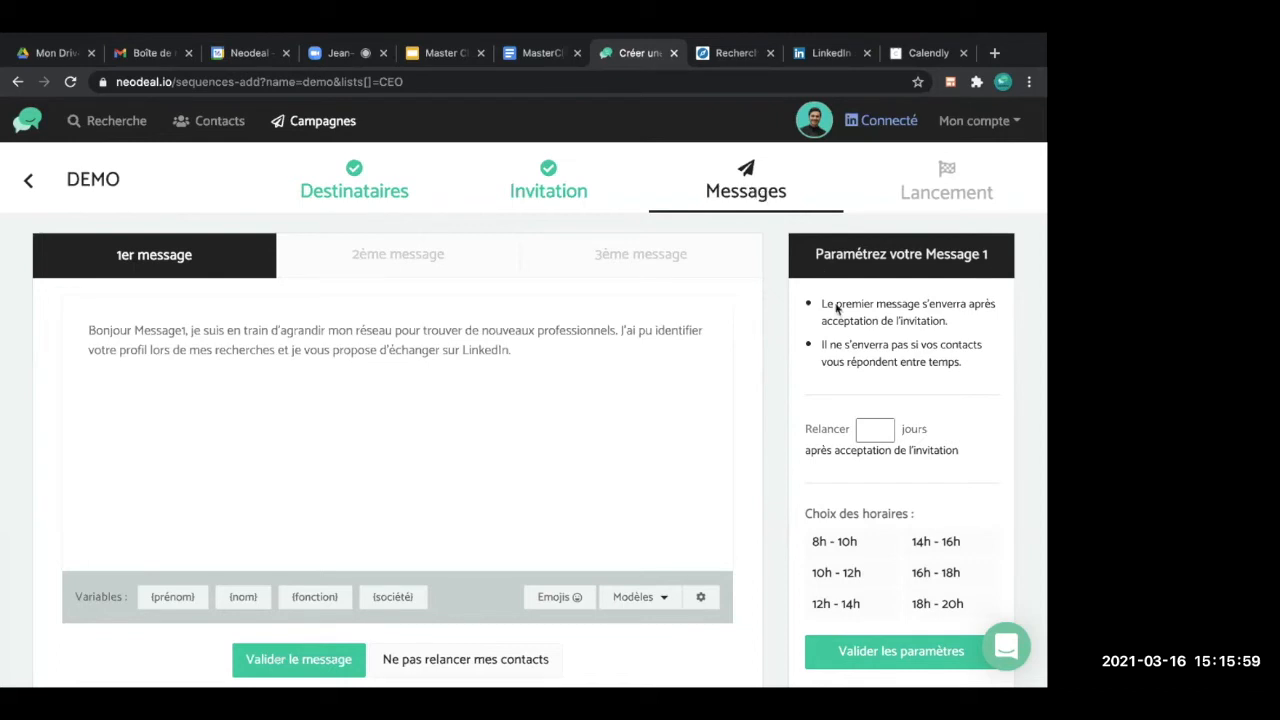
Step: Review the sending rules of the first message and start its text with the greeting "Bonjour {prénom},"
drag(822, 304, 950, 337)
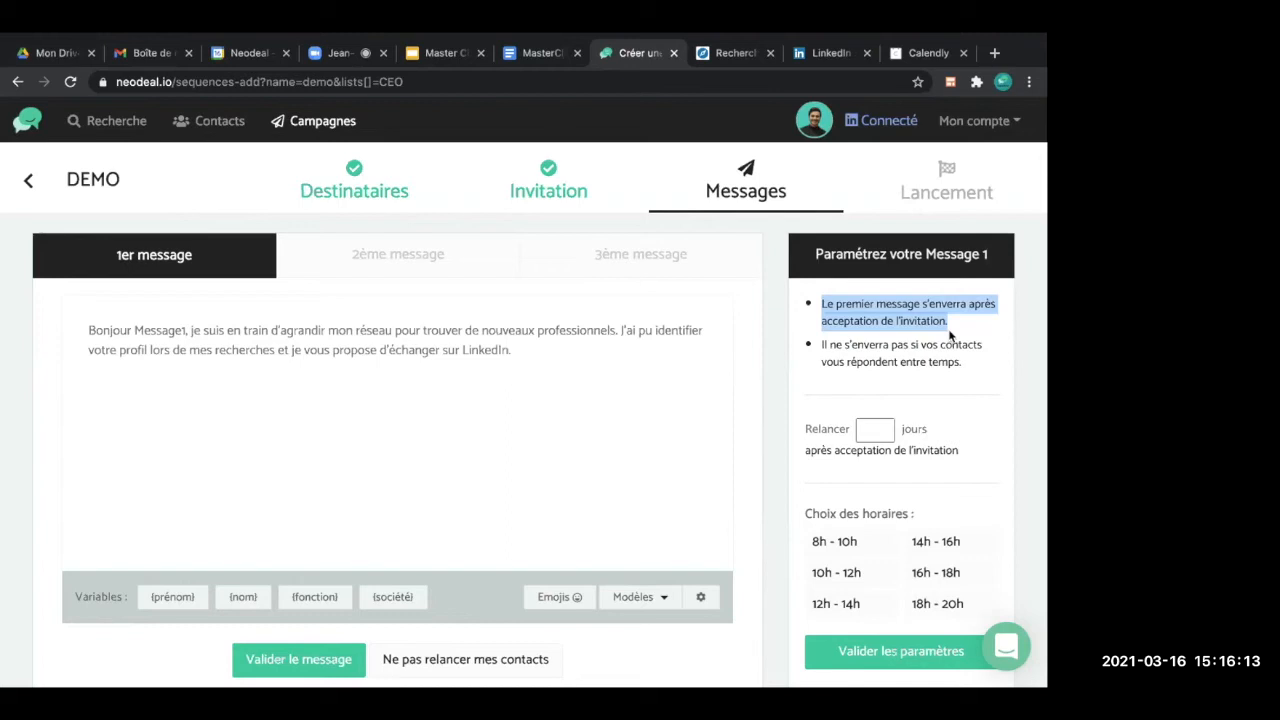
drag(822, 345, 966, 372)
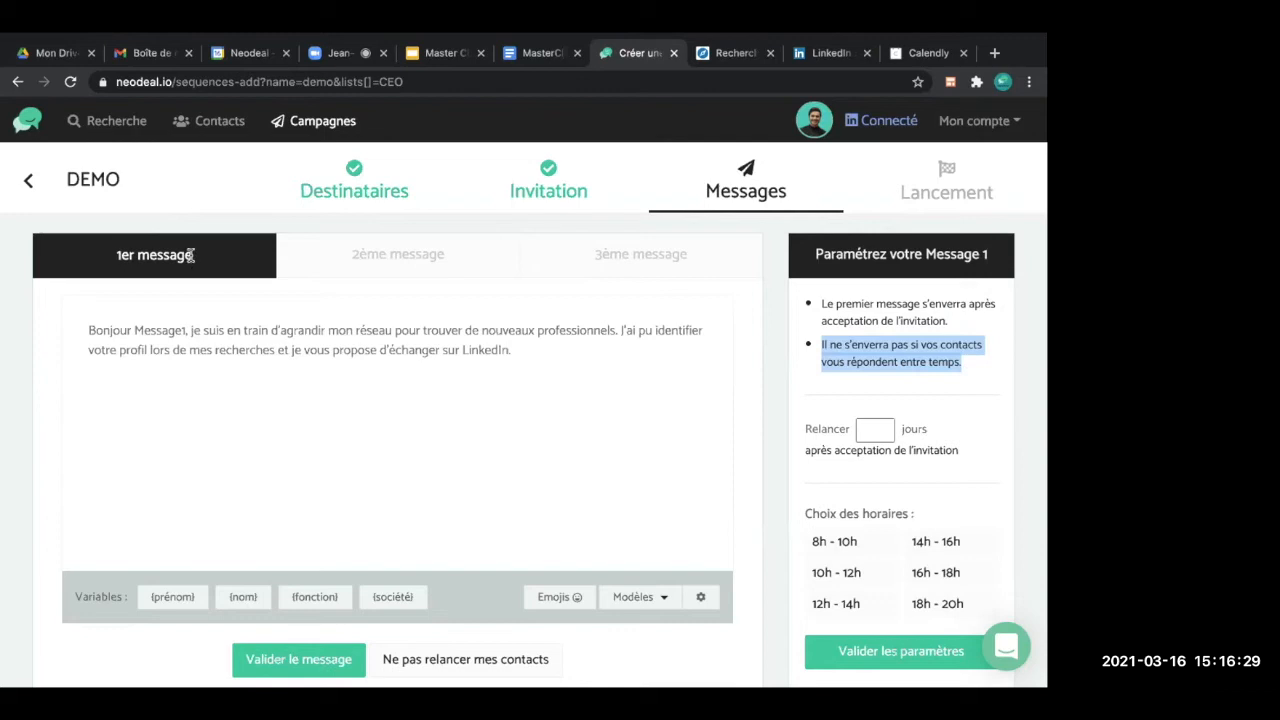
click(212, 360)
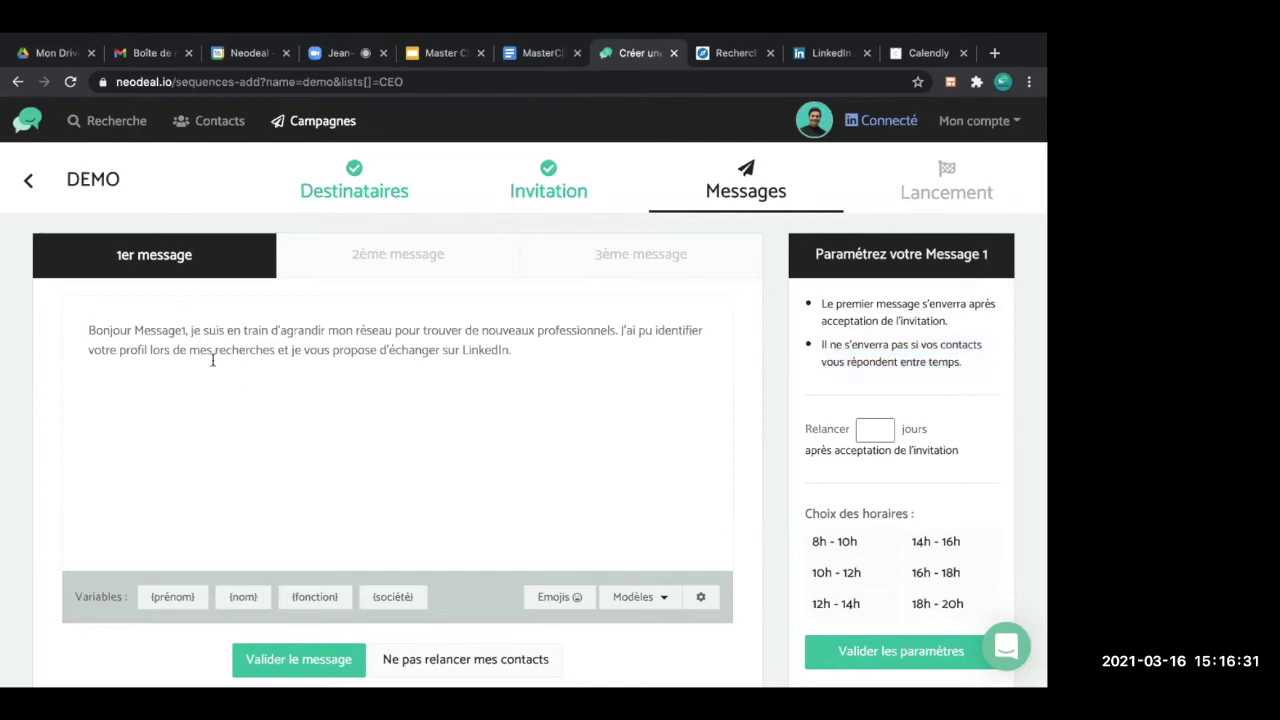
key(ctrl+a)
text(Bonjour)
click(173, 596)
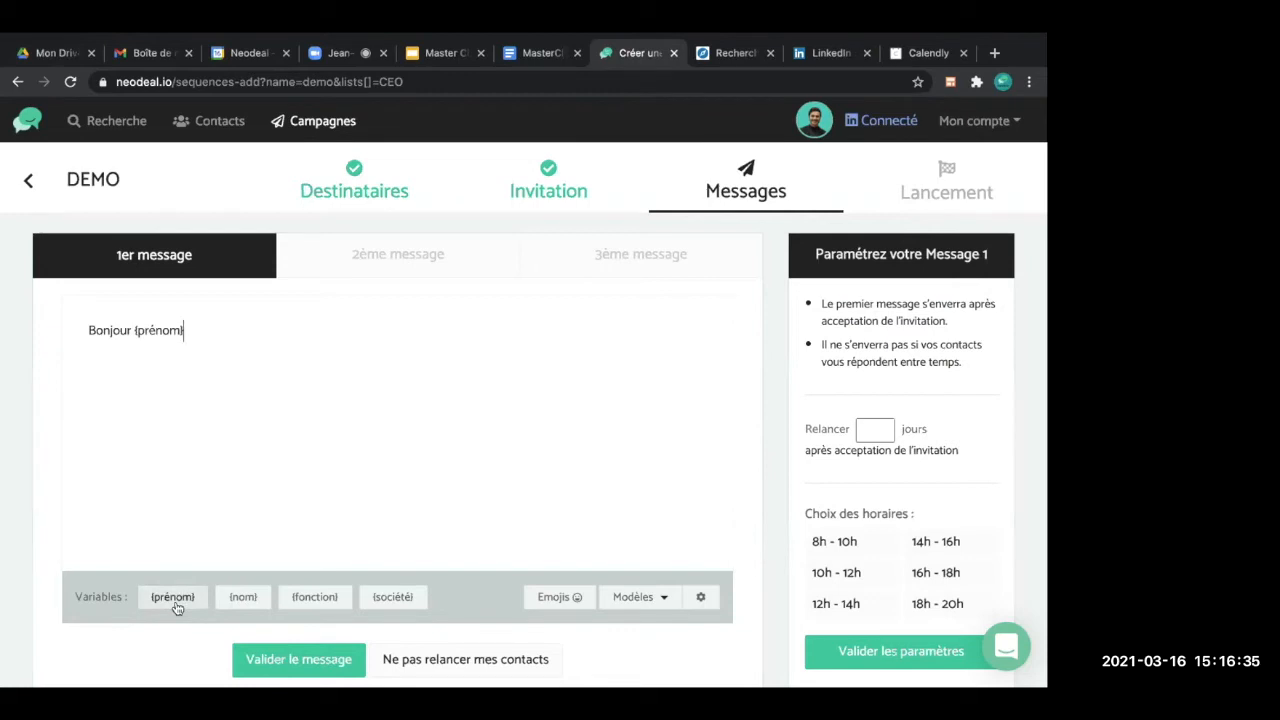
text(,)
key(Return)
Step: Add the question "LinkedIn fait-il partie des outils que vous utilisez pour prospecter ?" to the first message
text(LinkedIn fait-il partie de)
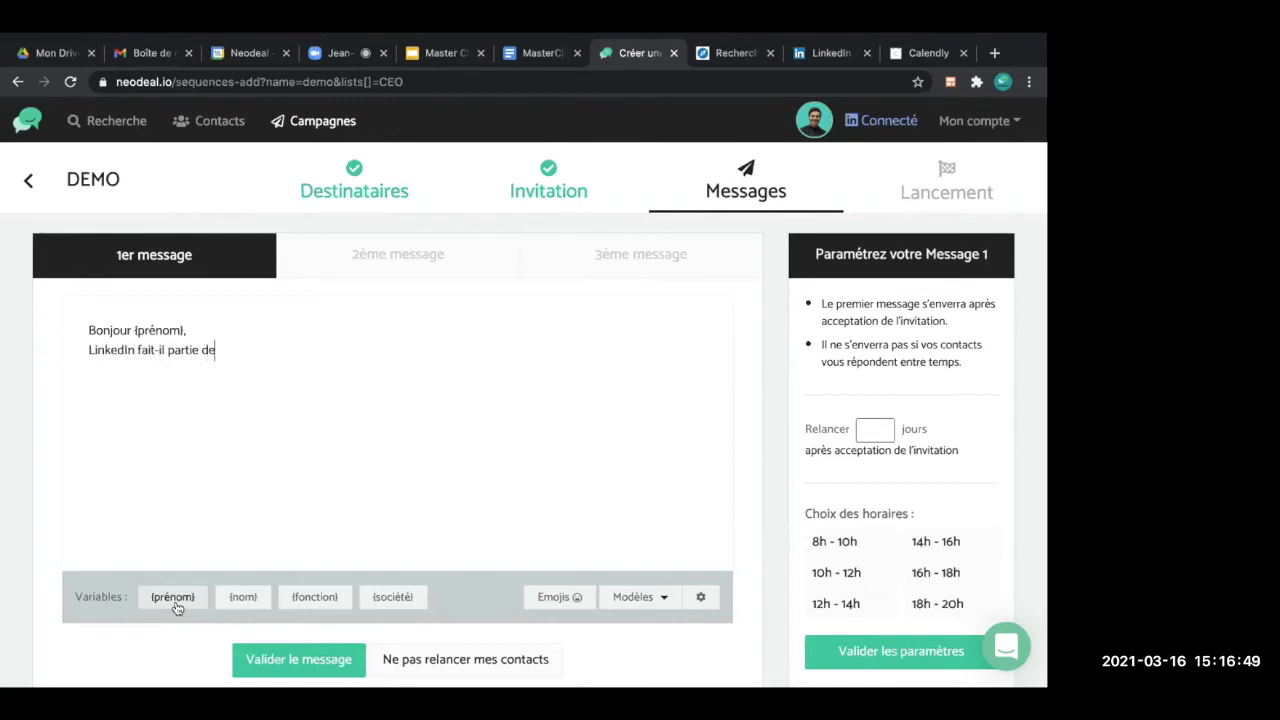
text(s outuil)
key(BackSpace)
key(BackSpace)
key(BackSpace)
text(ils que vous )
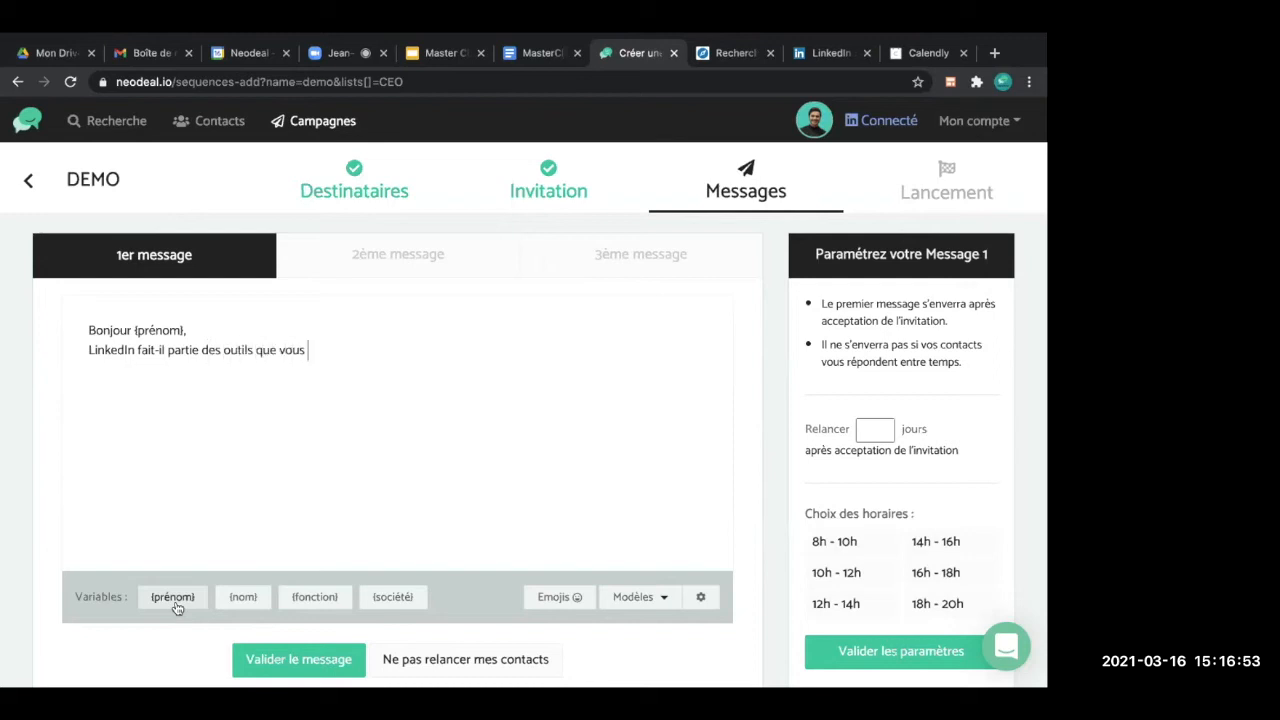
text(utiliserz pour prospecter ?)
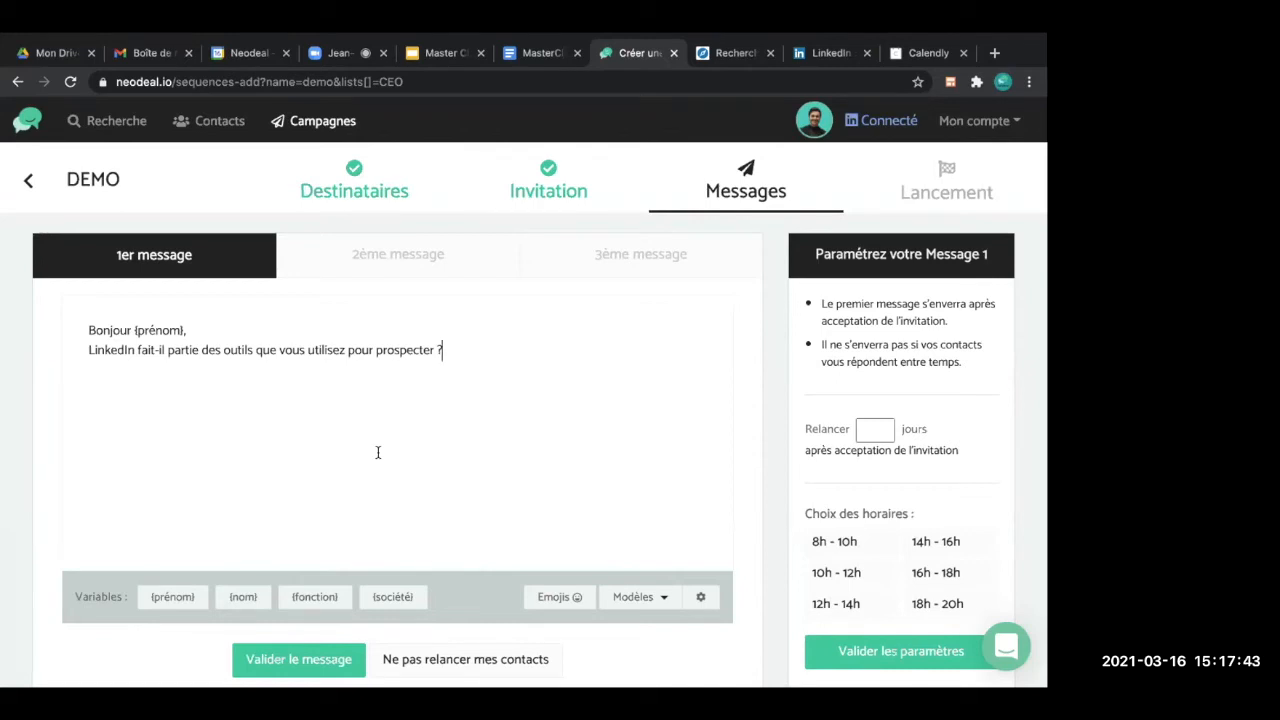
key(Return)
key(Return)
key(BackSpace)
text(Lukas Thys)
key(Return)
text(C)
drag(100, 411, 90, 398)
key(BackSpace)
key(BackSpace)
key(BackSpace)
Step: Validate the first message and set its follow-up delay to 3 days after the invitation is accepted
drag(89, 330, 461, 372)
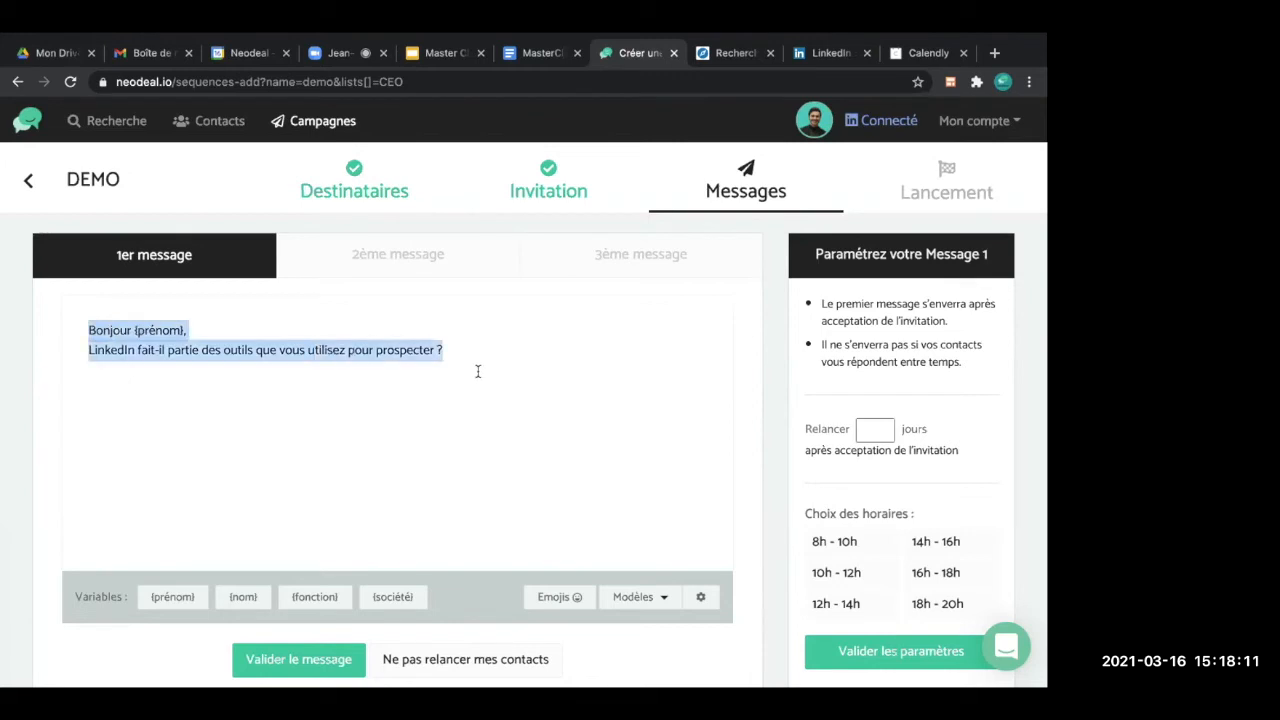
click(299, 660)
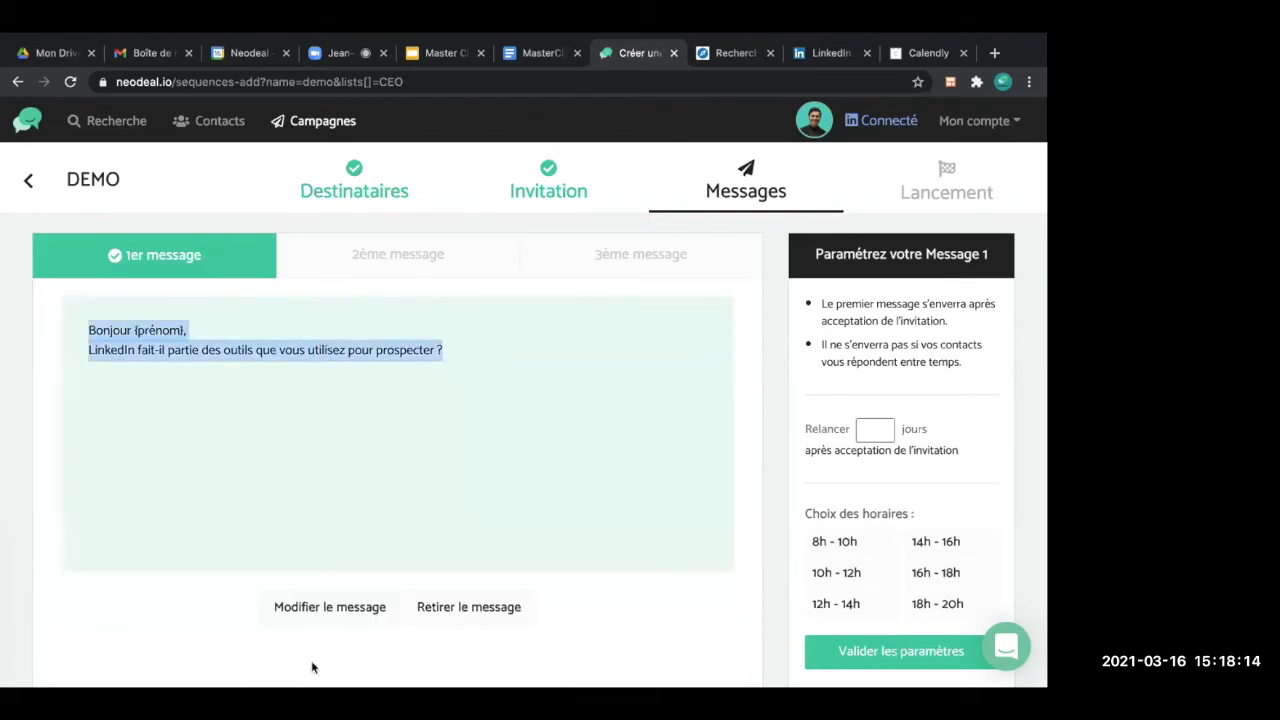
click(884, 428)
text(3)
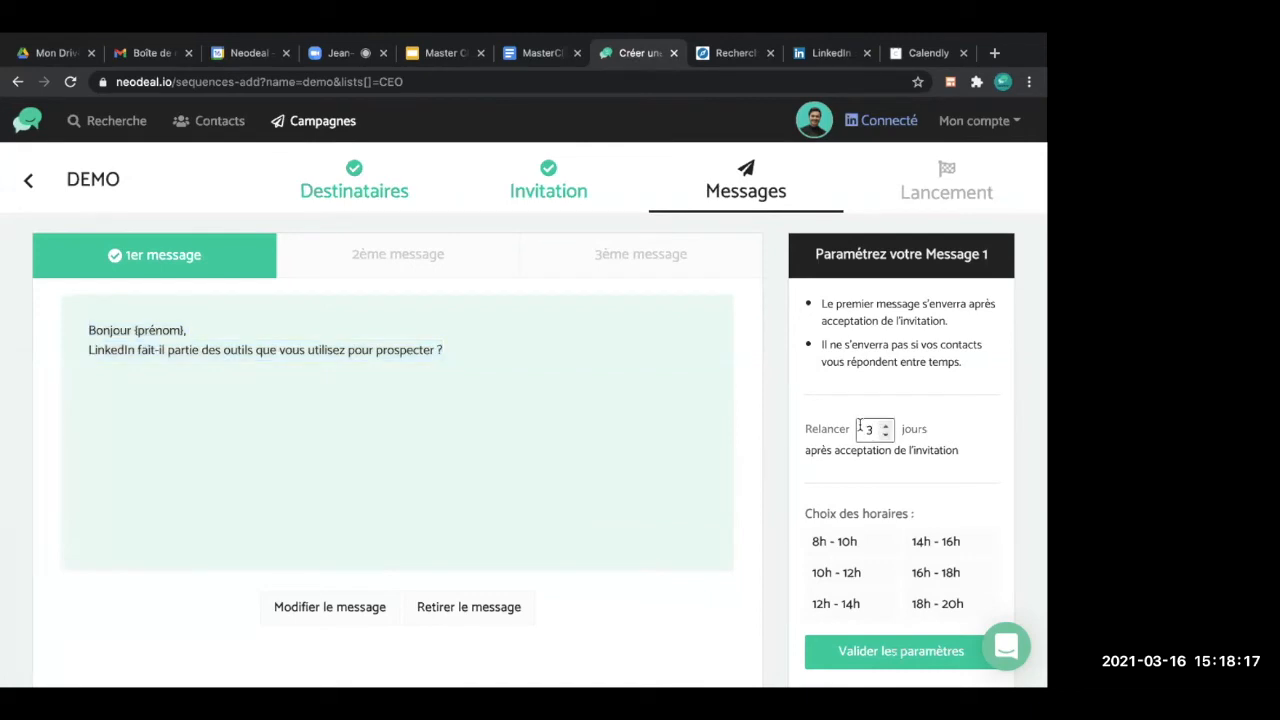
drag(850, 432, 963, 455)
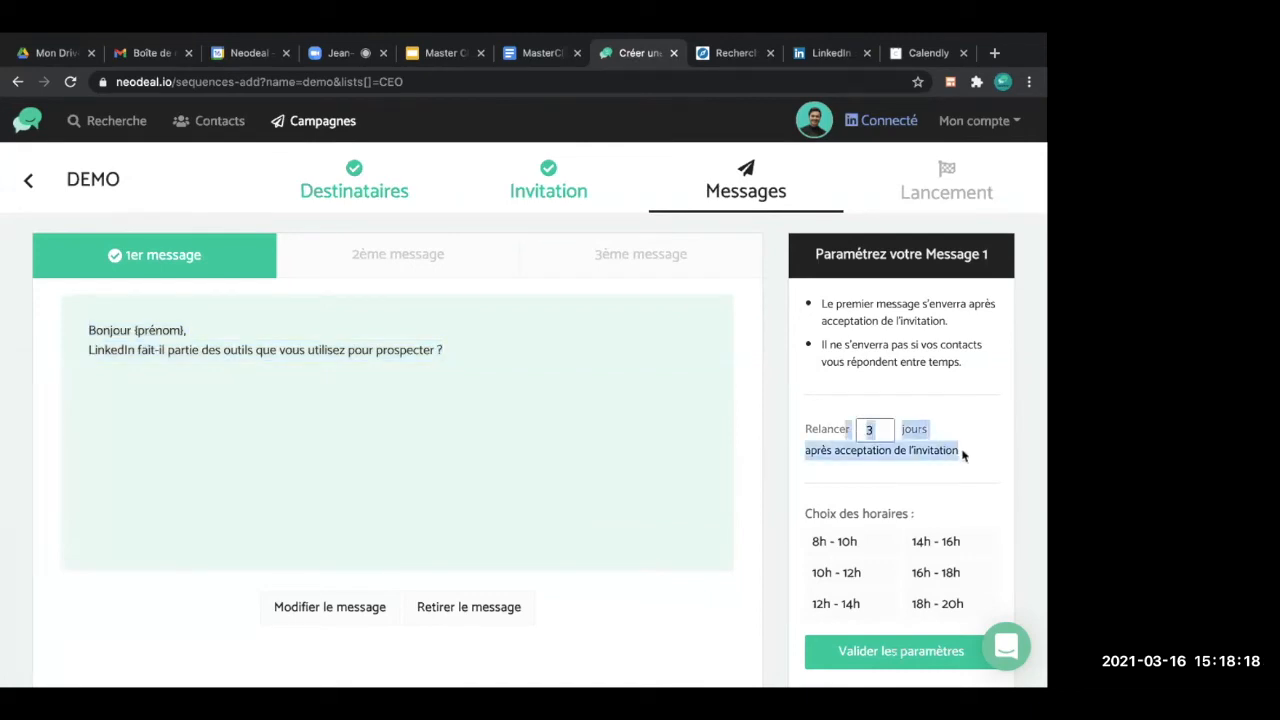
Step: Set the first message's delay to 2 days, select the 8h-10h, 12h-14h and 18h-20h slots, and validate its settings
click(889, 433)
drag(818, 430, 958, 453)
click(958, 522)
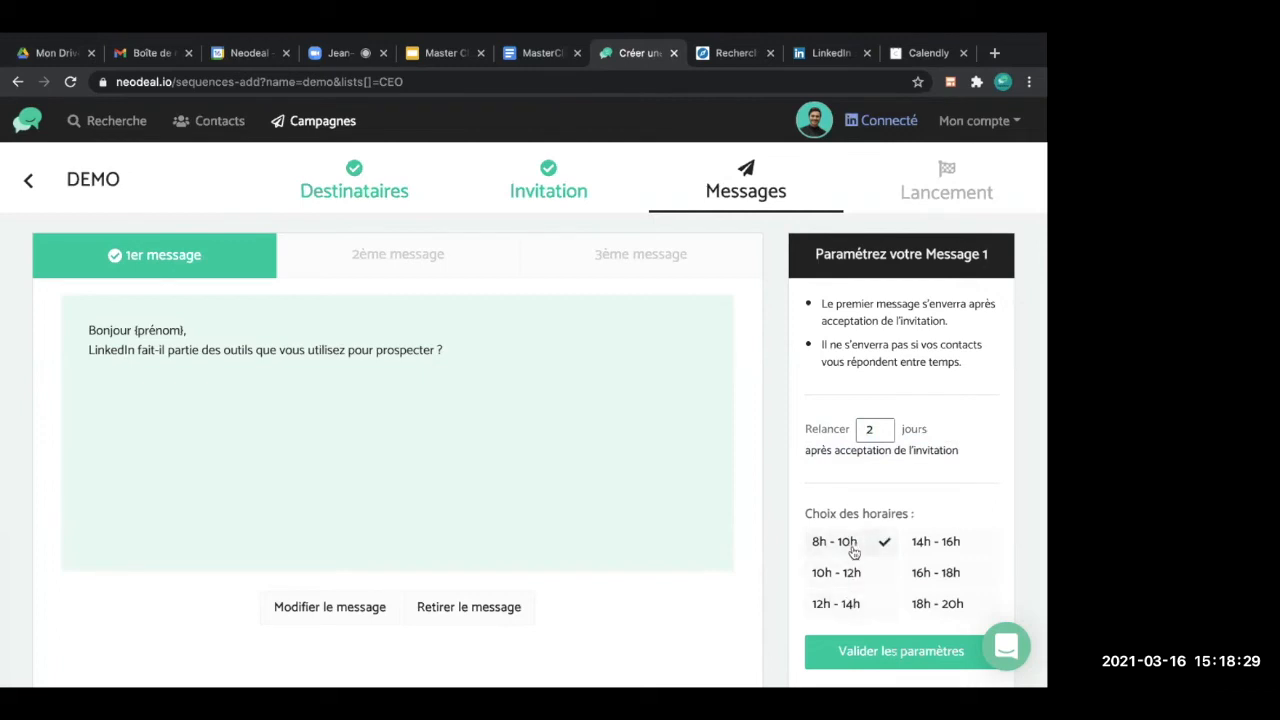
click(844, 610)
click(922, 610)
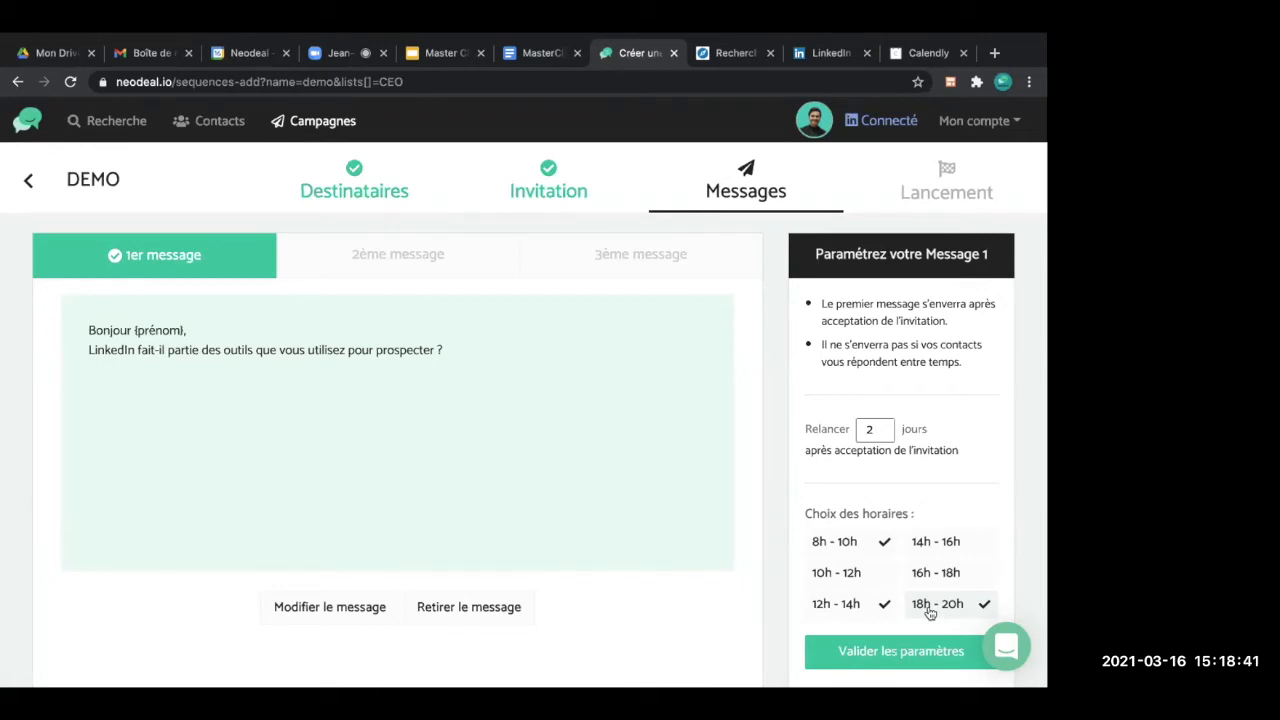
click(874, 656)
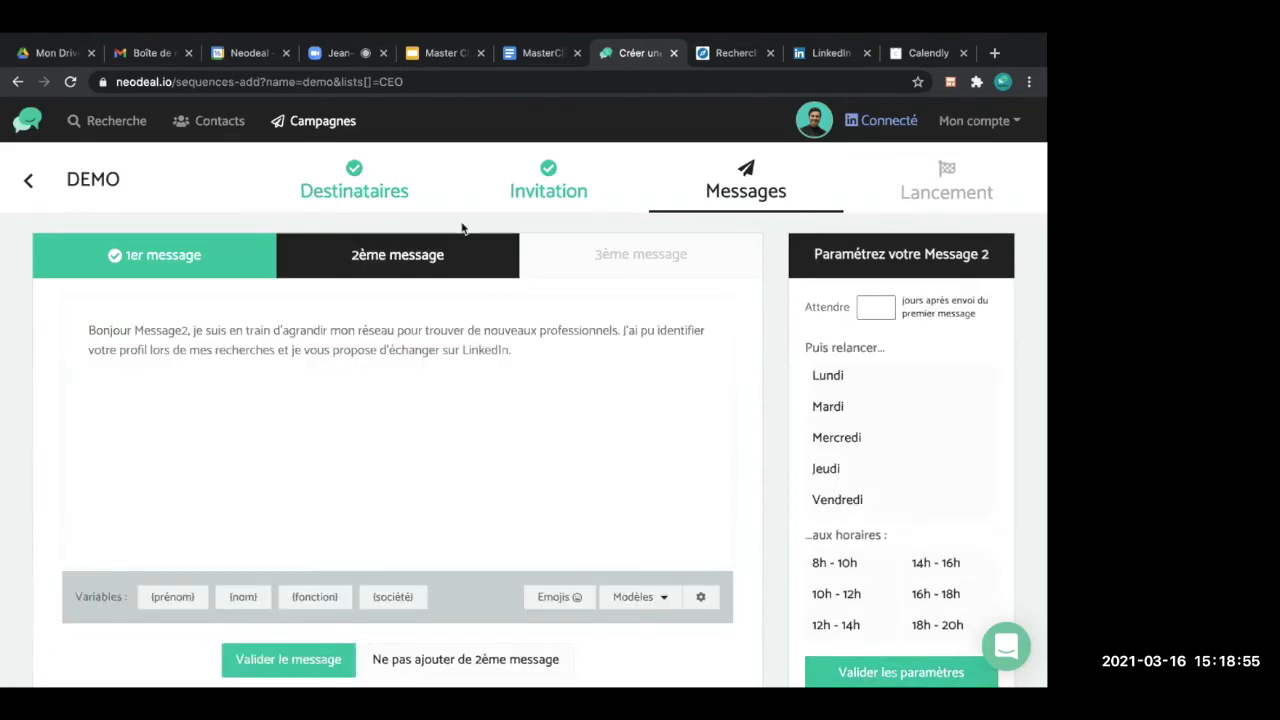
Step: Start the second message with the greeting "Bonjour {prénom}," using the first-name variable
text(Bonjour)
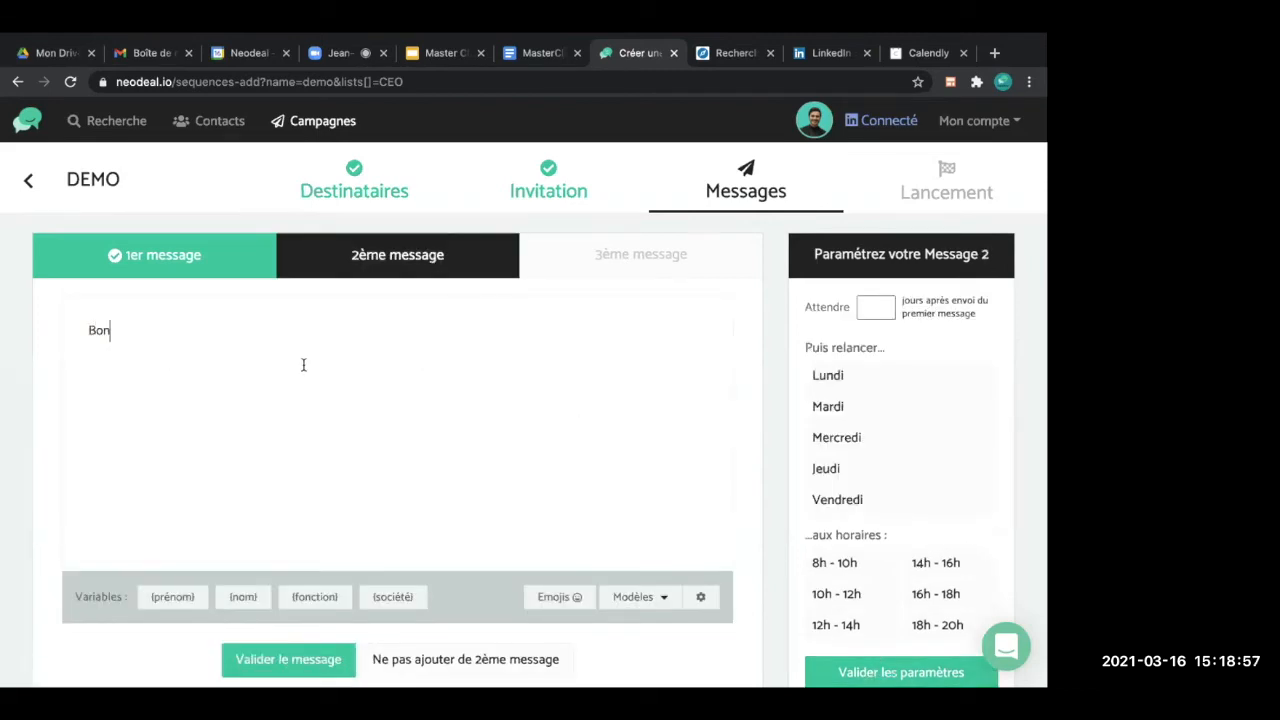
click(176, 597)
text(,)
text(Je)
key(BackSpace)
key(BackSpace)
Step: Add "Dans la vidéo suivante, je vous présente comment remplir votre agenda de nouveaux RDV toutes les semaines :" to the second message
text(Dans la)
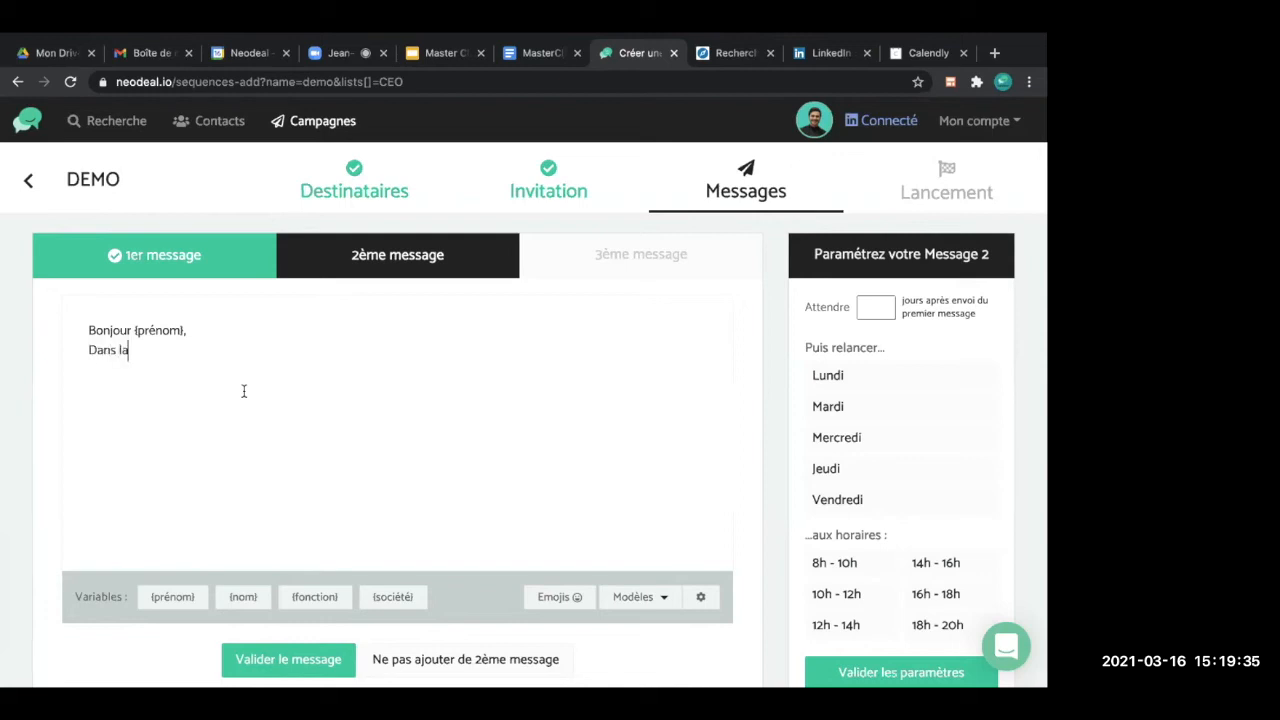
text( vidéo suivant)
key(BackSpace)
text(nte, )
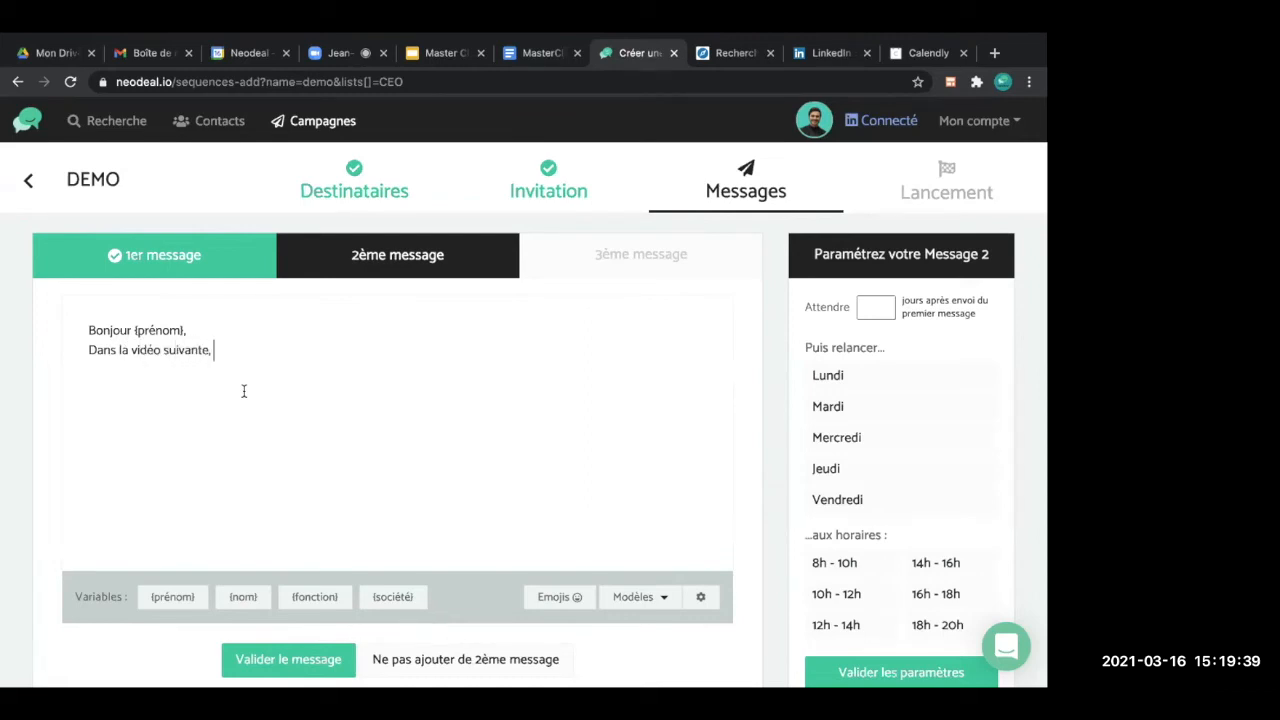
text(je vous présente co)
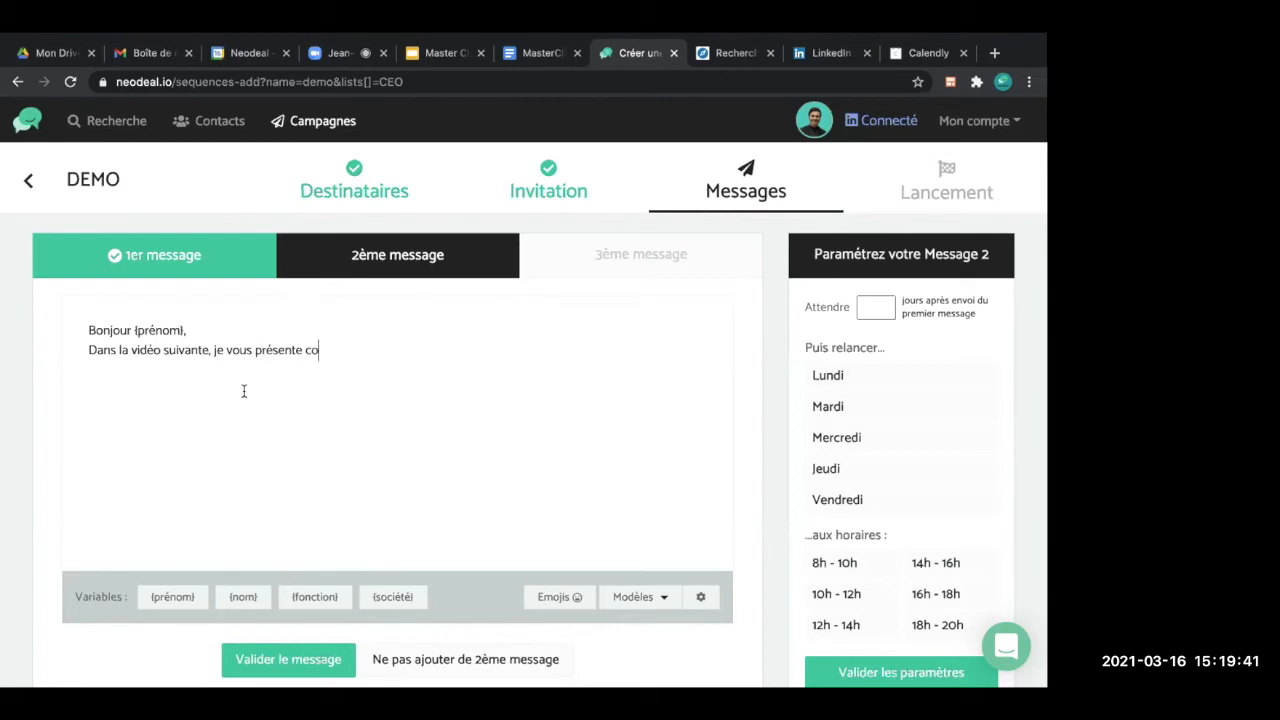
text(mment remplir vo)
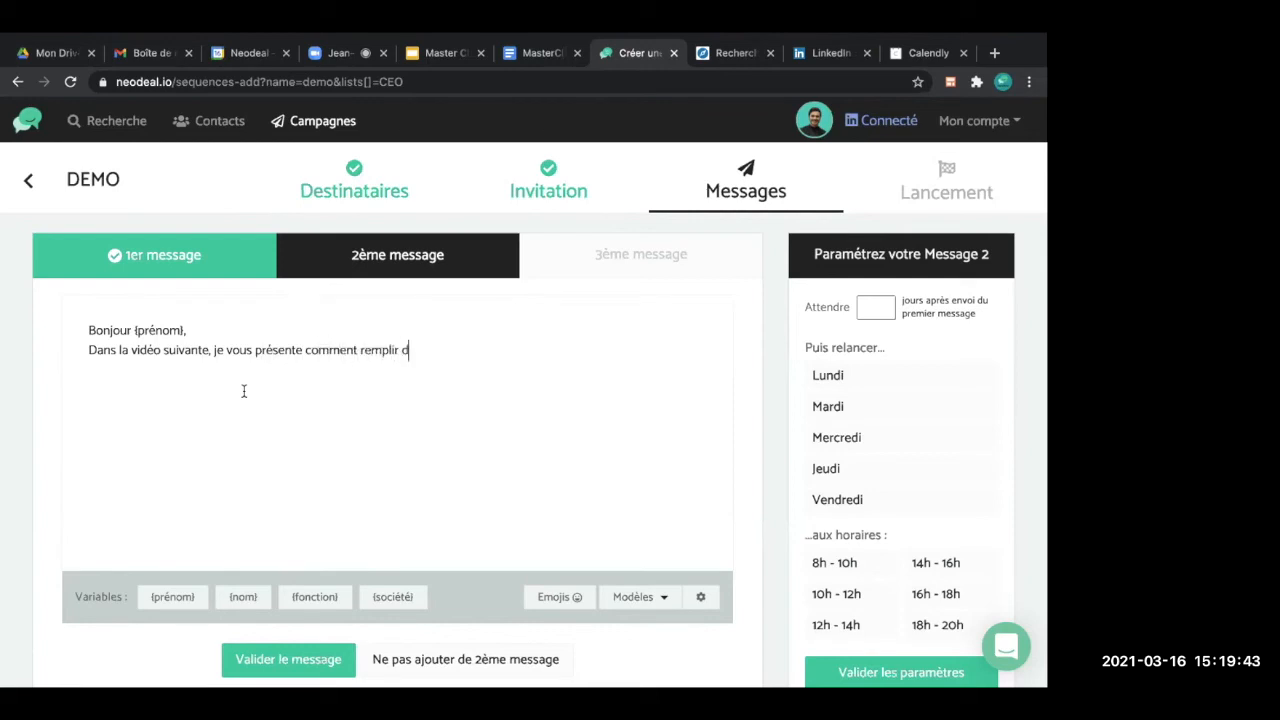
text(tre agende de)
key(BackSpace)
key(BackSpace)
key(BackSpace)
key(BackSpace)
text(a de nou)
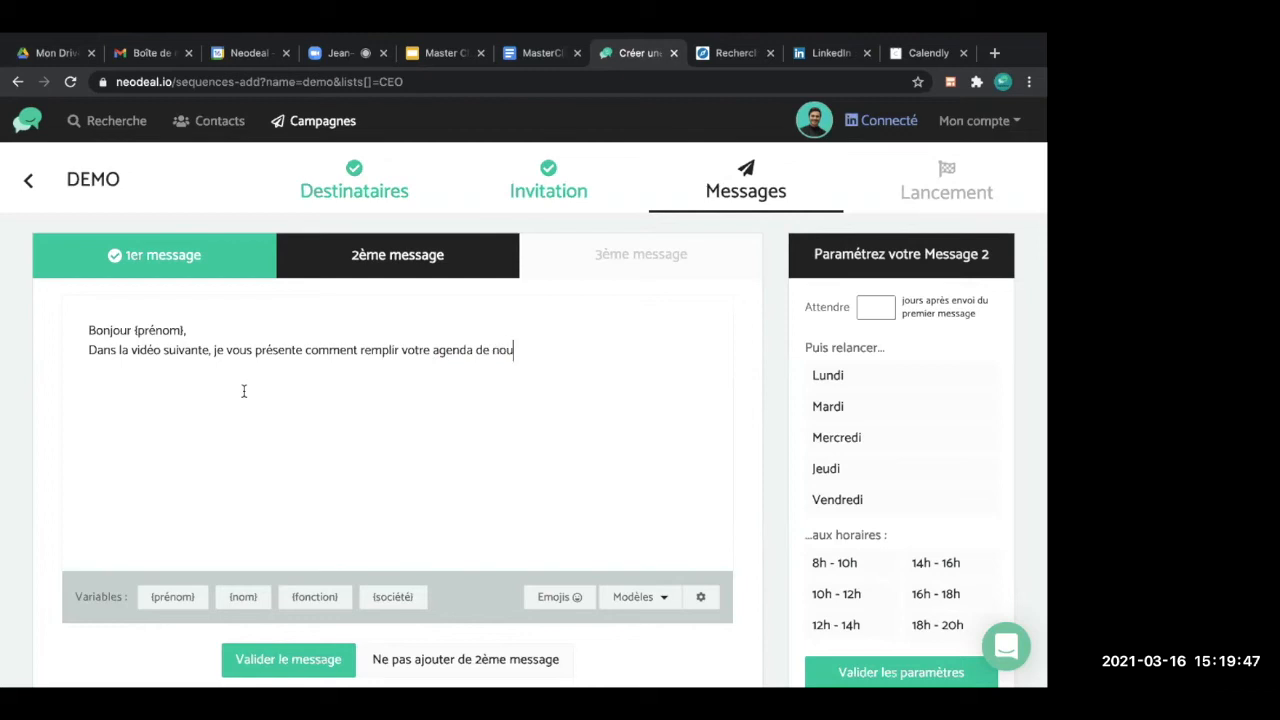
text(veaux RDV toutes les semaines :)
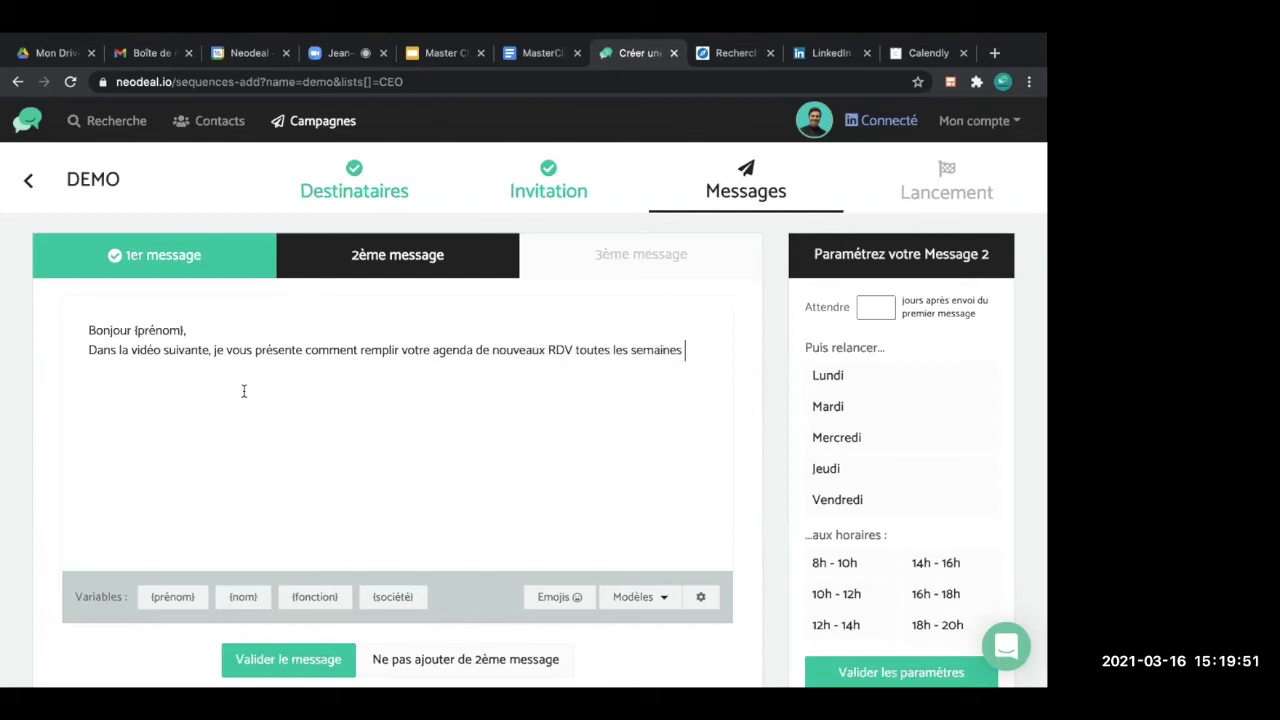
key(Return)
text(https://youtube.co)
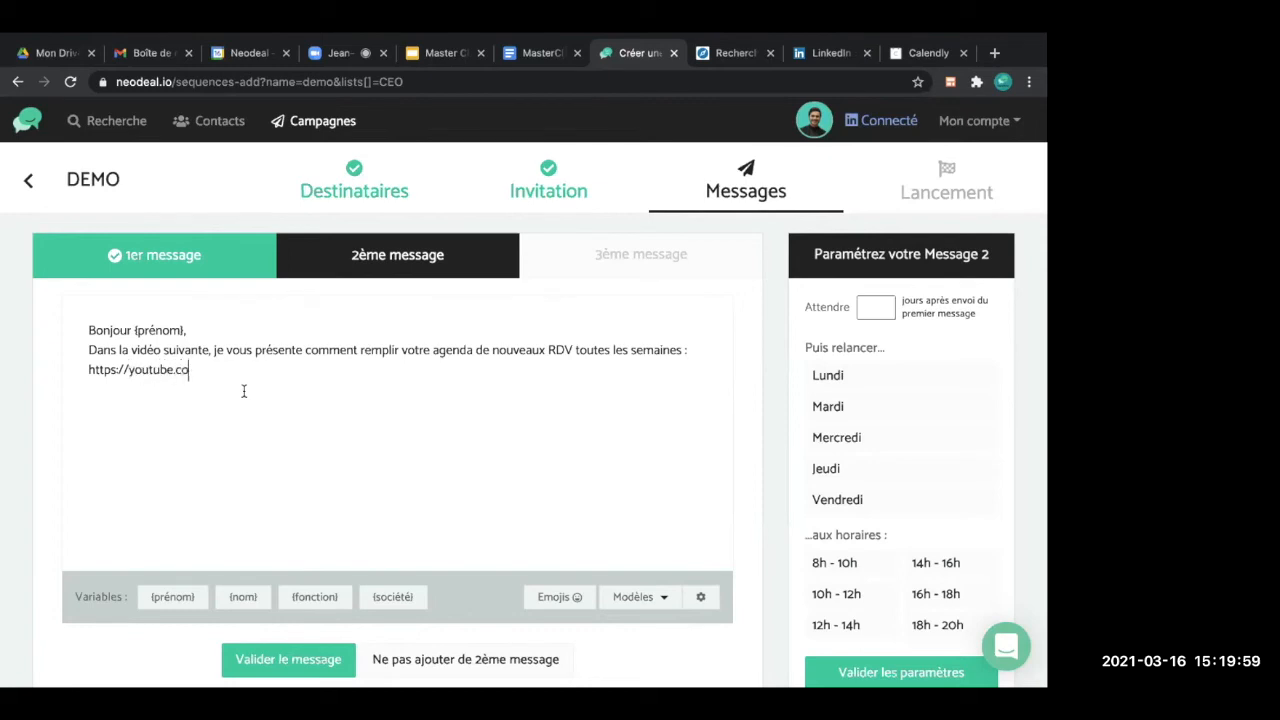
text(m)
click(279, 668)
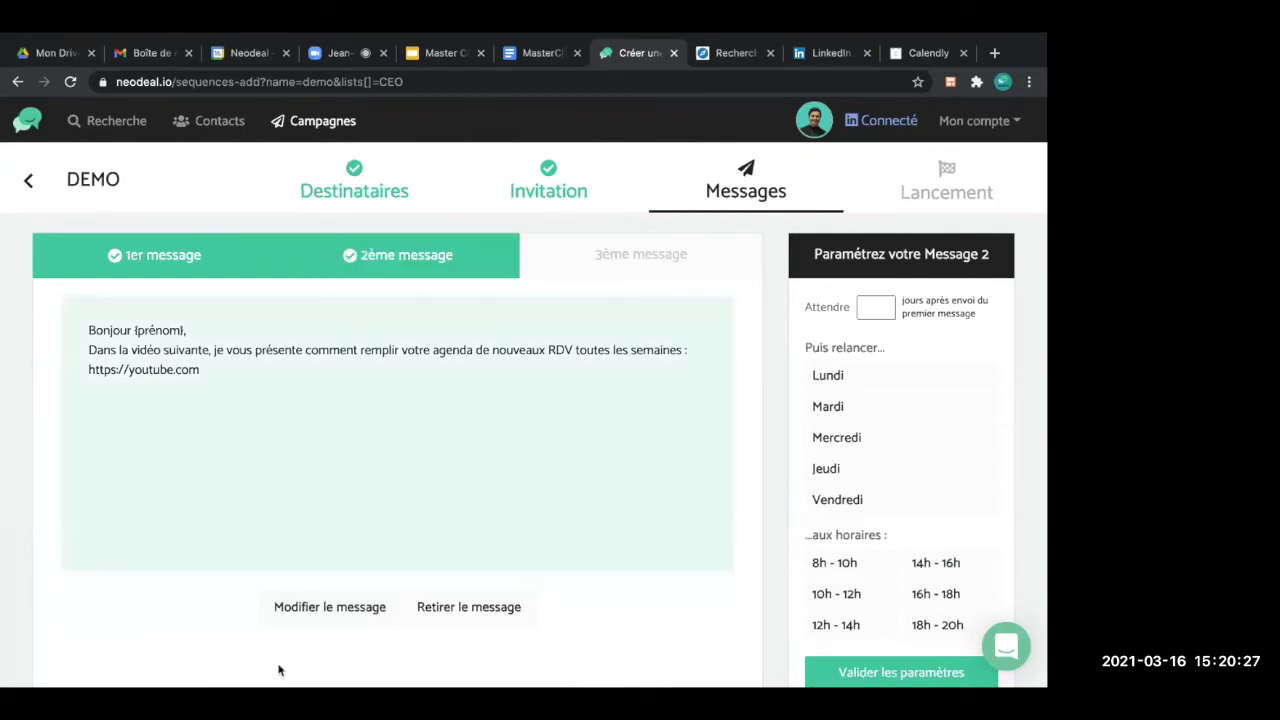
Step: Set the second message's waiting time to 9 days after the first message is sent
click(885, 308)
text(7)
drag(905, 301, 987, 314)
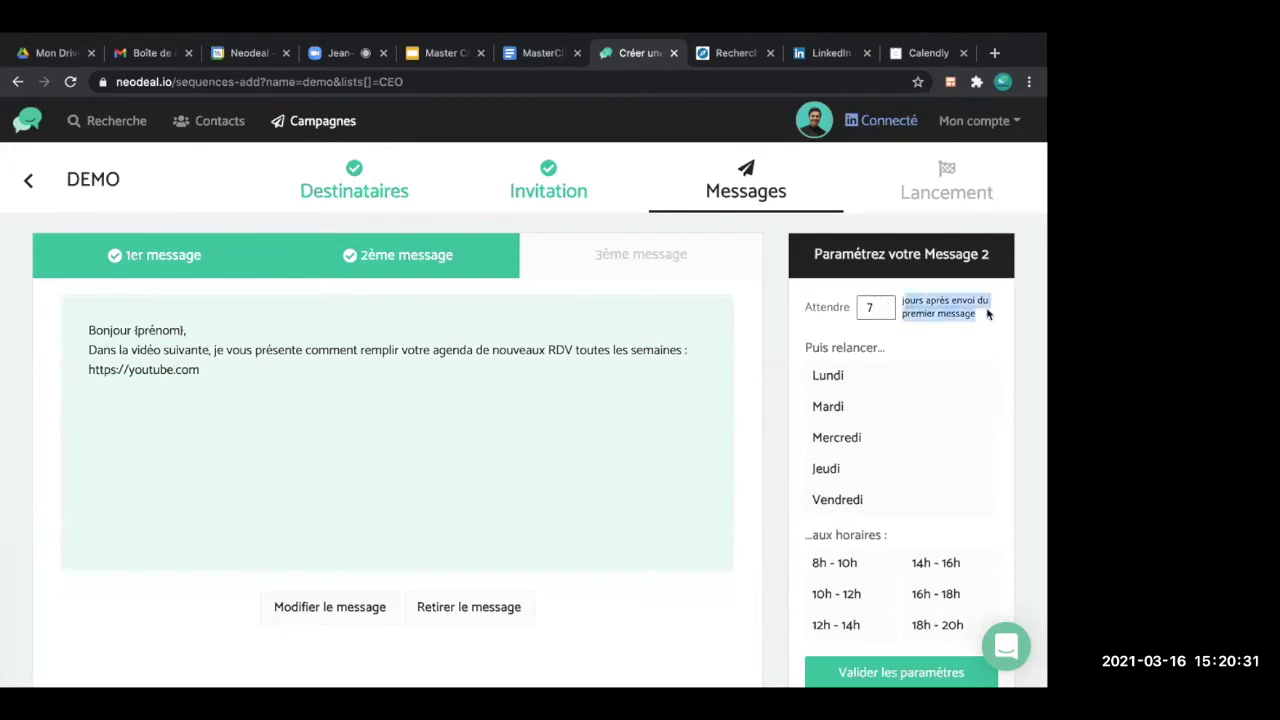
click(886, 314)
click(887, 314)
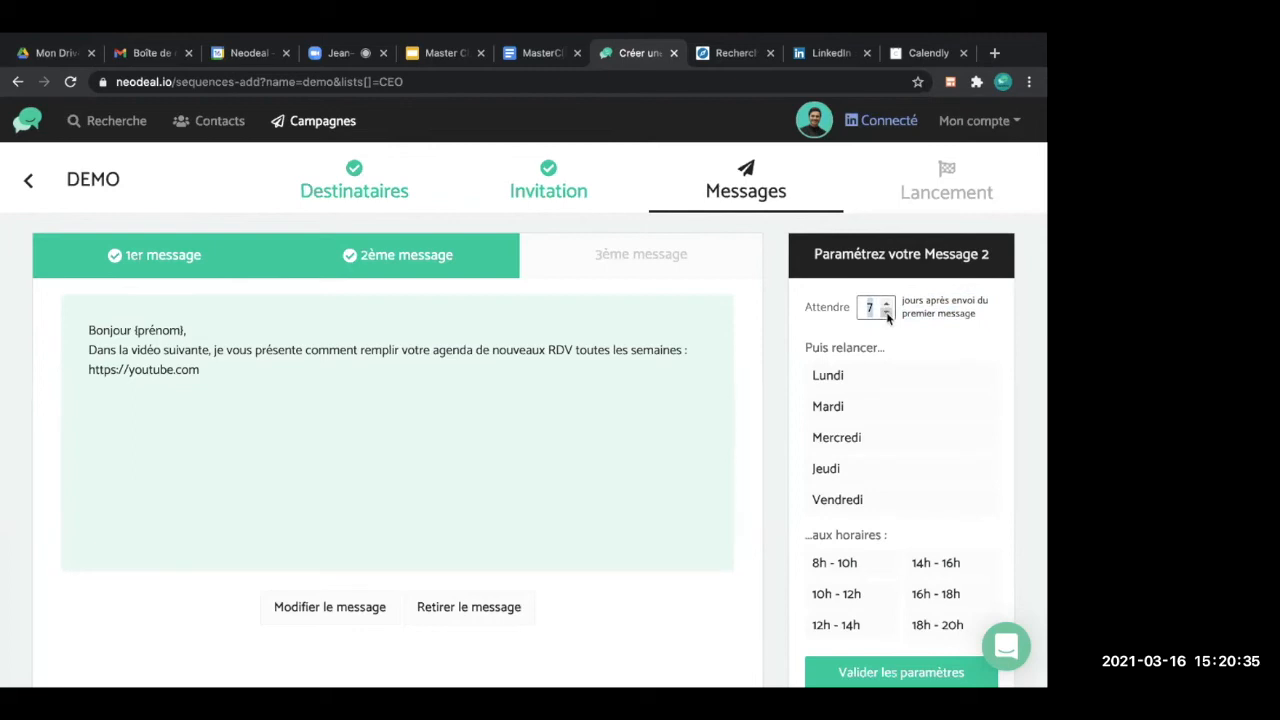
click(886, 313)
click(886, 313)
click(886, 313)
click(886, 313)
click(886, 313)
Step: Schedule the second message for Lundi through Vendredi at 8h-10h and 18h-20h, and validate its settings
click(830, 389)
click(841, 414)
click(840, 440)
click(834, 467)
click(842, 501)
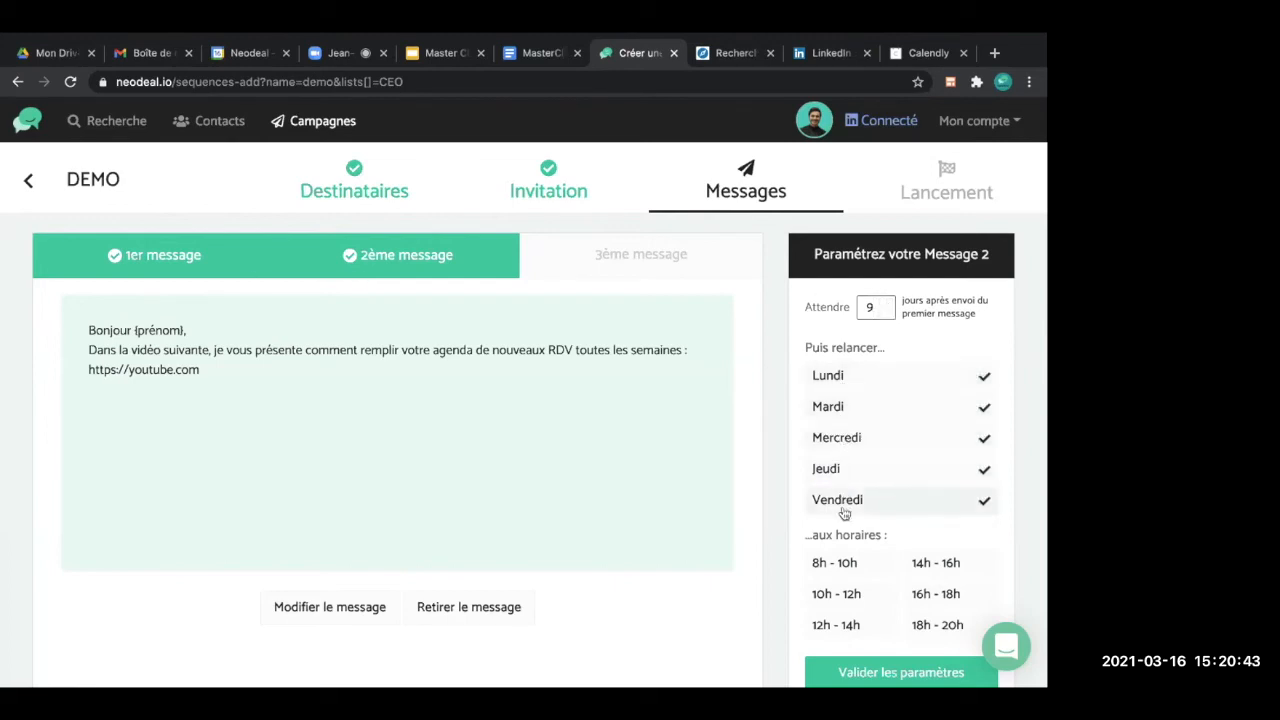
click(845, 560)
click(950, 634)
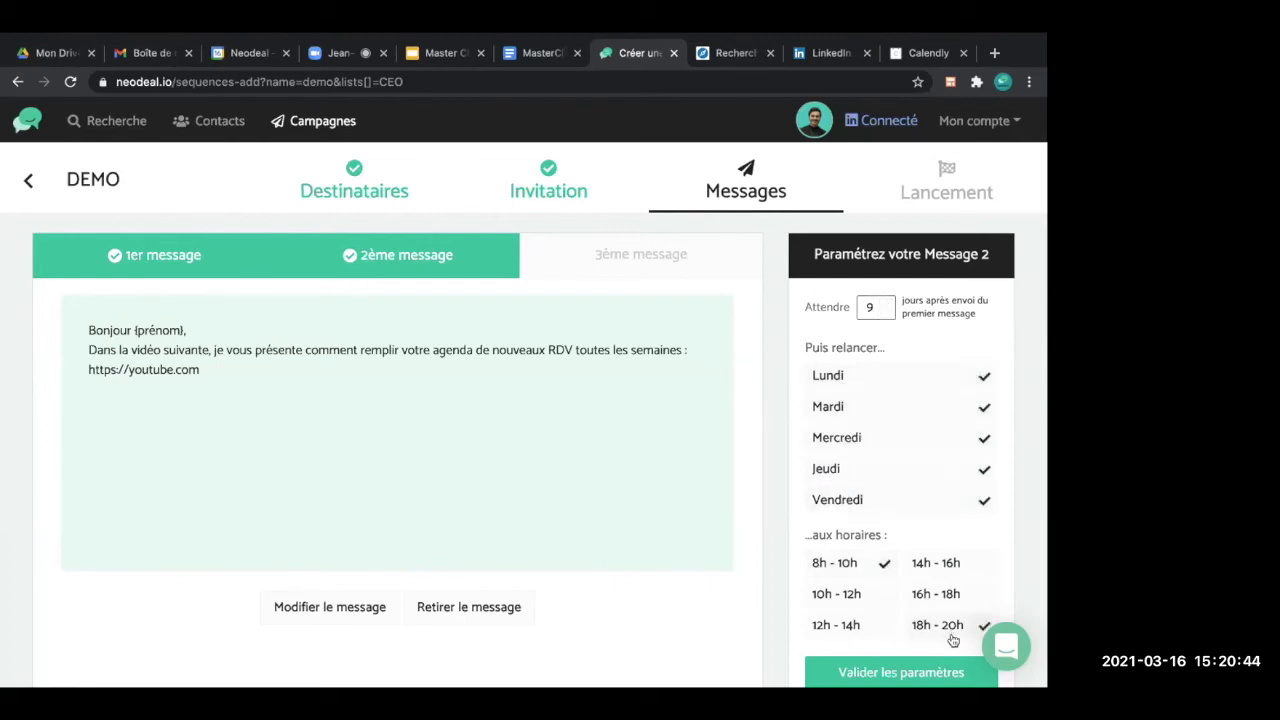
click(855, 671)
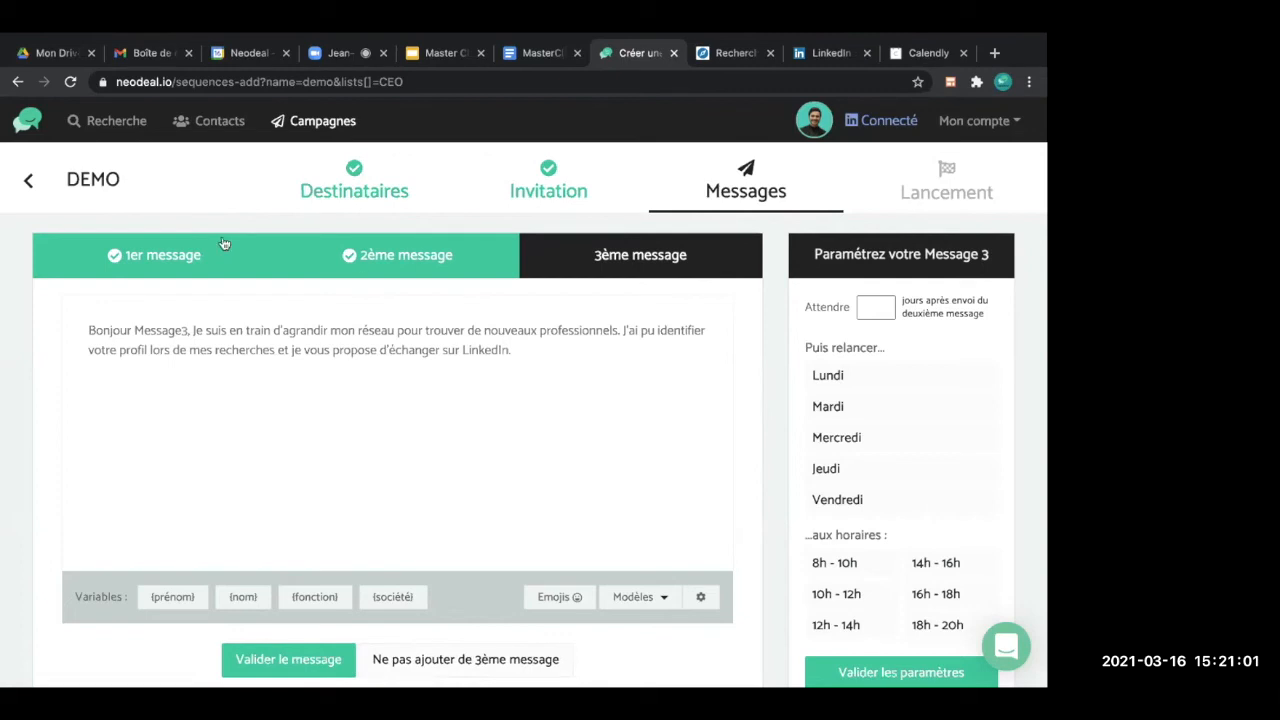
Step: Start the third message with the greeting "Bonjour {prénom}," using the first-name variable
click(634, 262)
text(Bonjour)
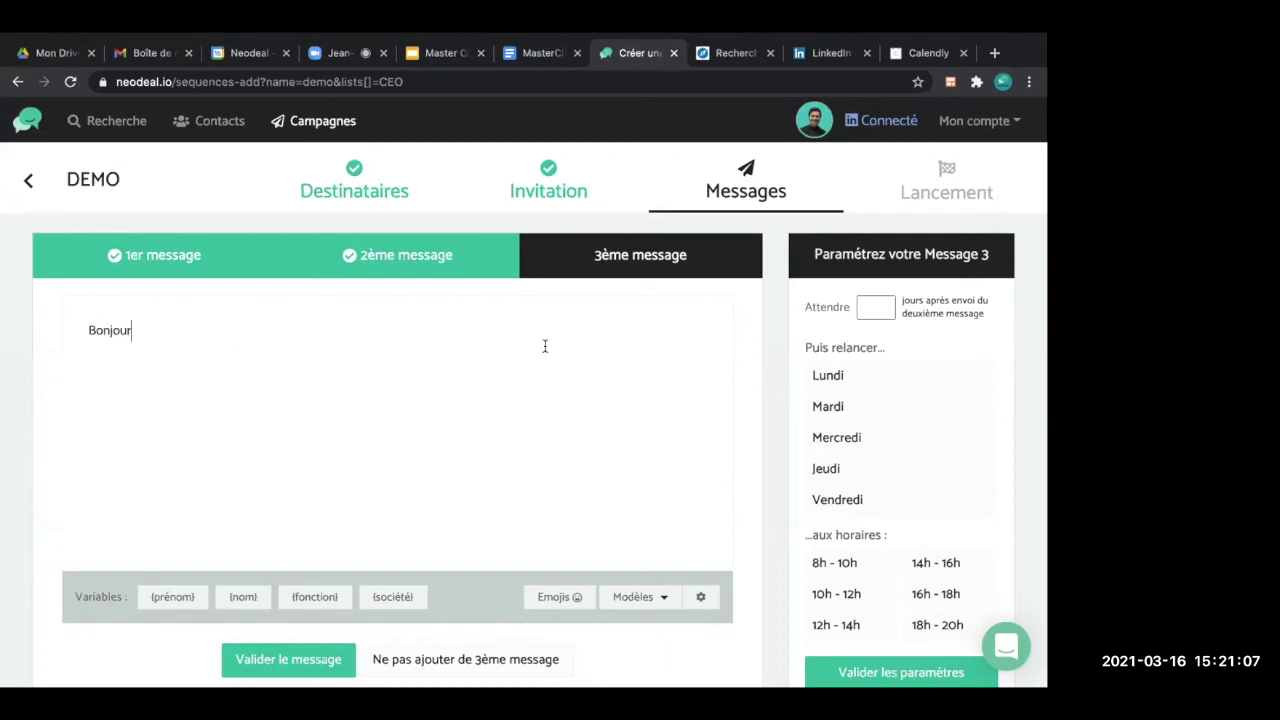
click(174, 600)
click(134, 330)
click(184, 330)
key(Return)
Step: Add the sentence "Jusqu'à présent nous n'avons pas eu l'occasion d'échanger." below the third message's greeting
text(Jusqu'à pr)
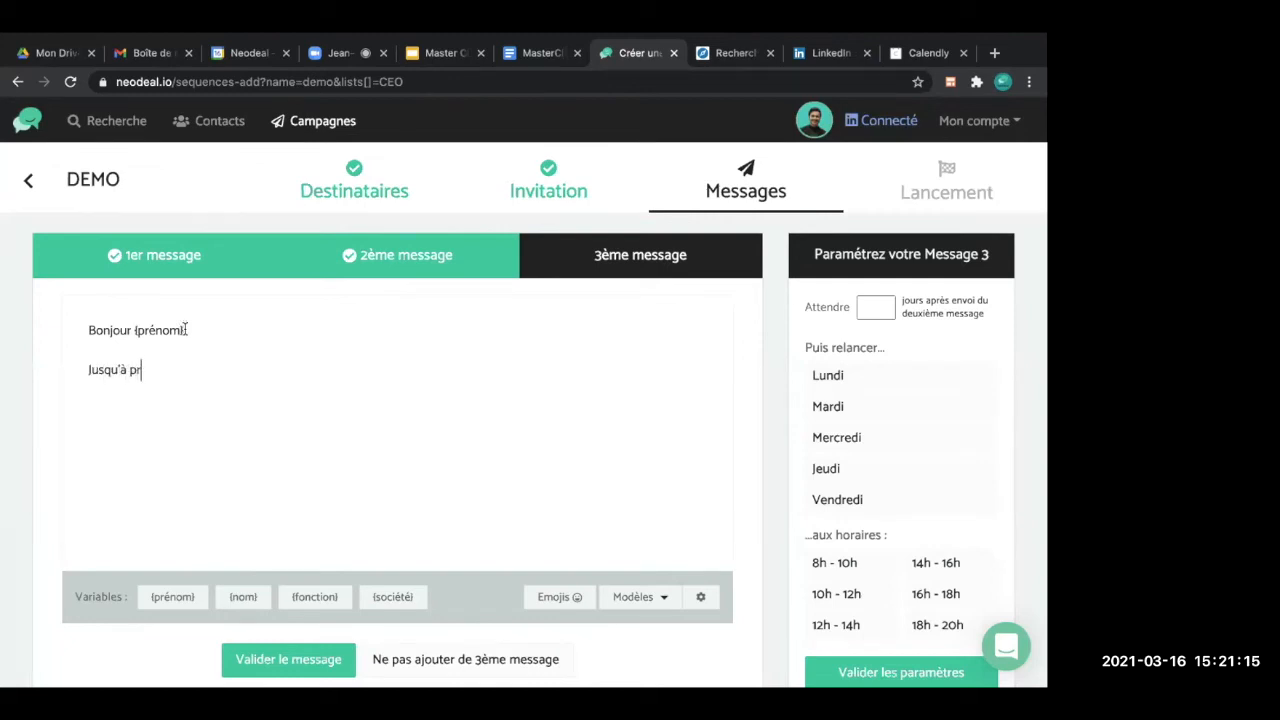
text(ésent nous n'avons pas eu l'occ)
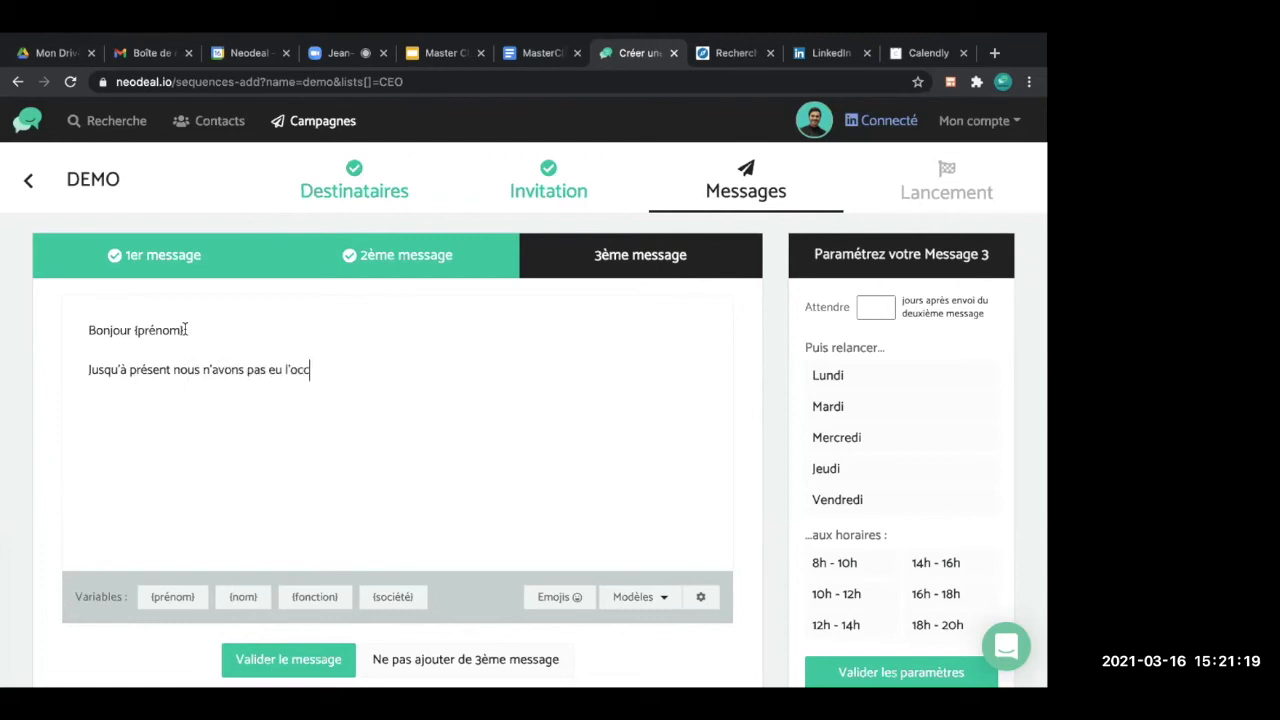
text(asion d'échanger.)
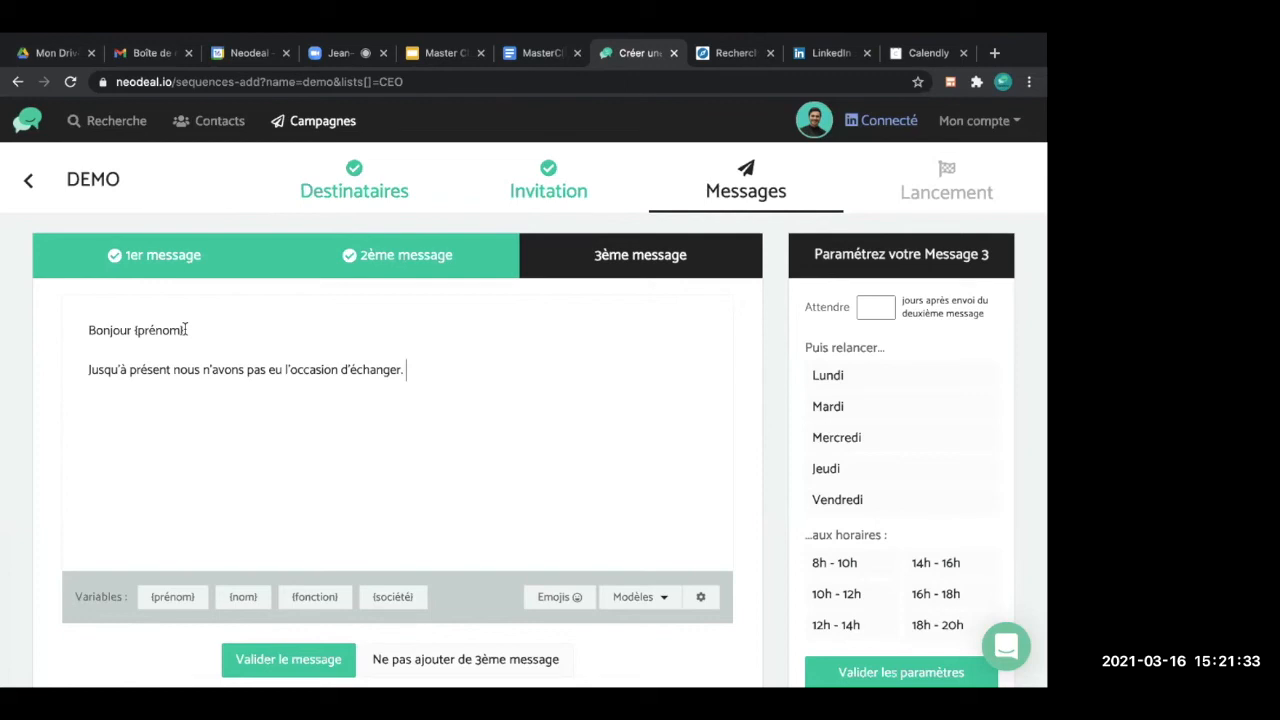
Step: Continue the third message with "Pourtant je suis convaincu que nous partageons le même objectif : remplir votre CRM de nouveaux leads."
text(Pourtant je suis convaincu que nous partageons le même objectif )
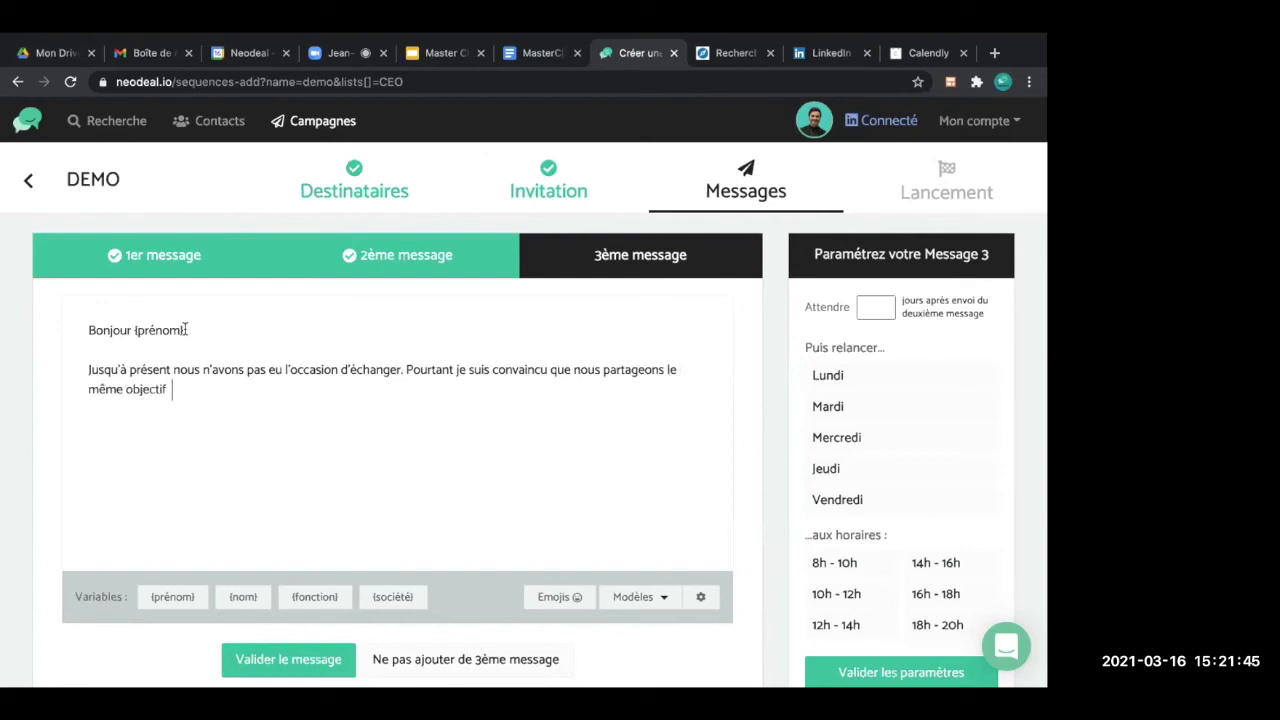
text(: remplir votre CRM de nou)
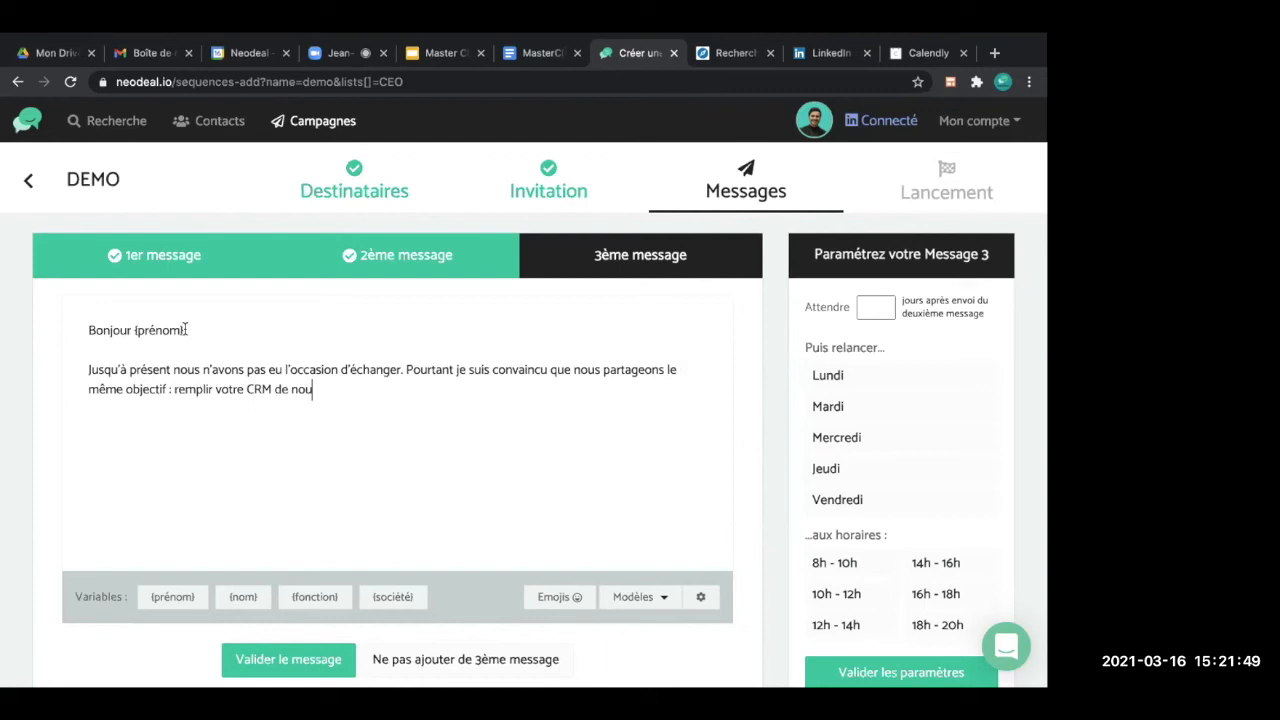
text(veaux leads.)
Step: Close the third message with "Au plaisir," and put the sentence beginning with "Pourtant" on its own line
key(Return)
key(Return)
text(Au)
key(BackSpace)
key(BackSpace)
text(a)
key(BackSpace)
text(Au plia)
key(BackSpace)
key(BackSpace)
text(aisir)
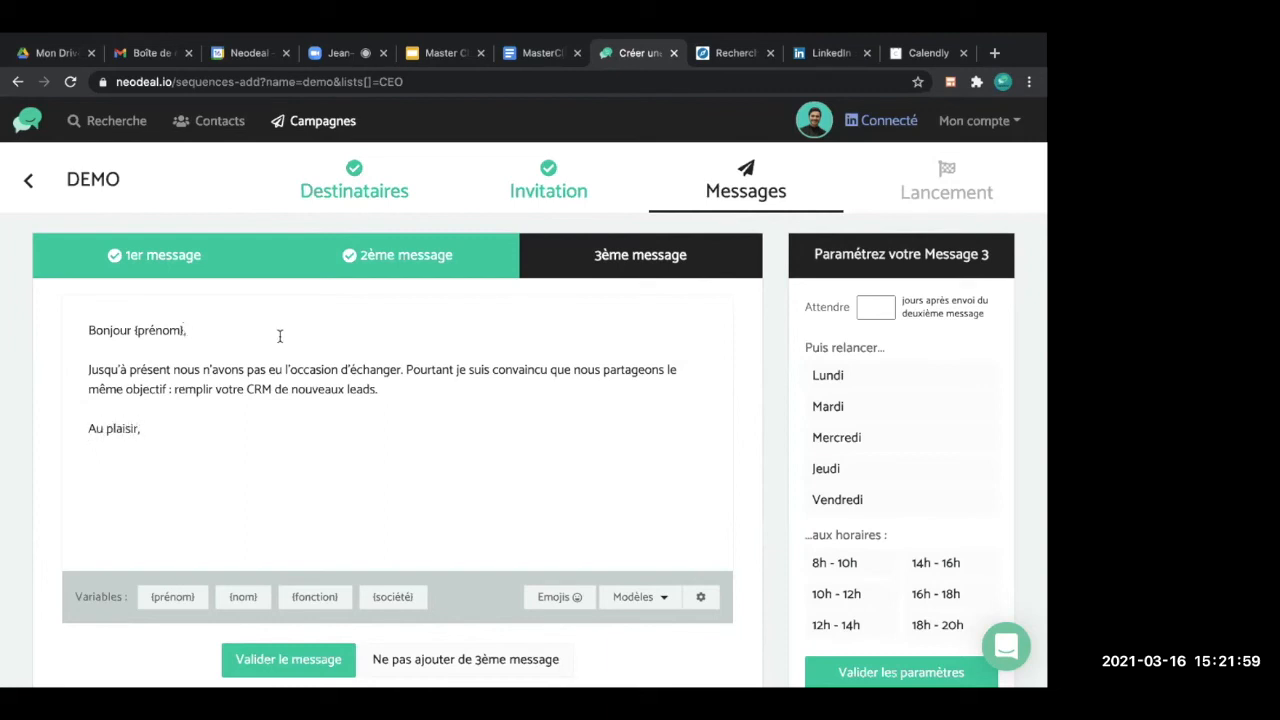
text(,)
key(Return)
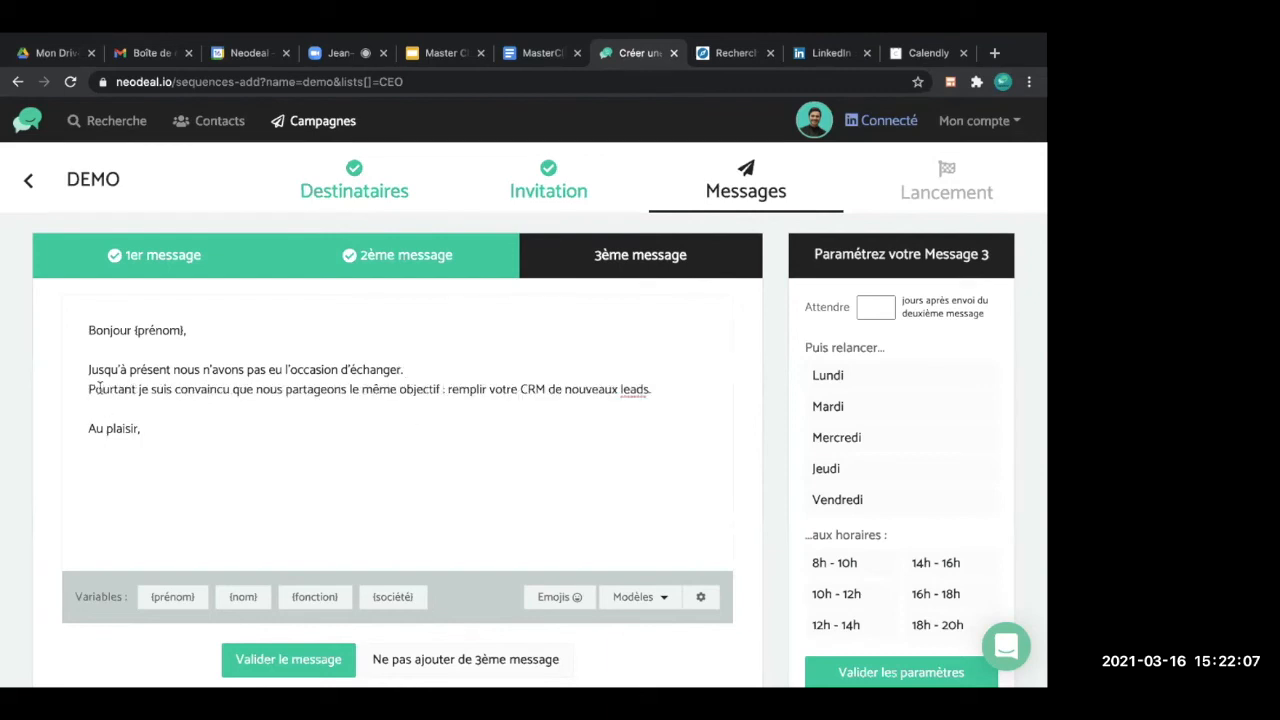
drag(101, 388, 650, 400)
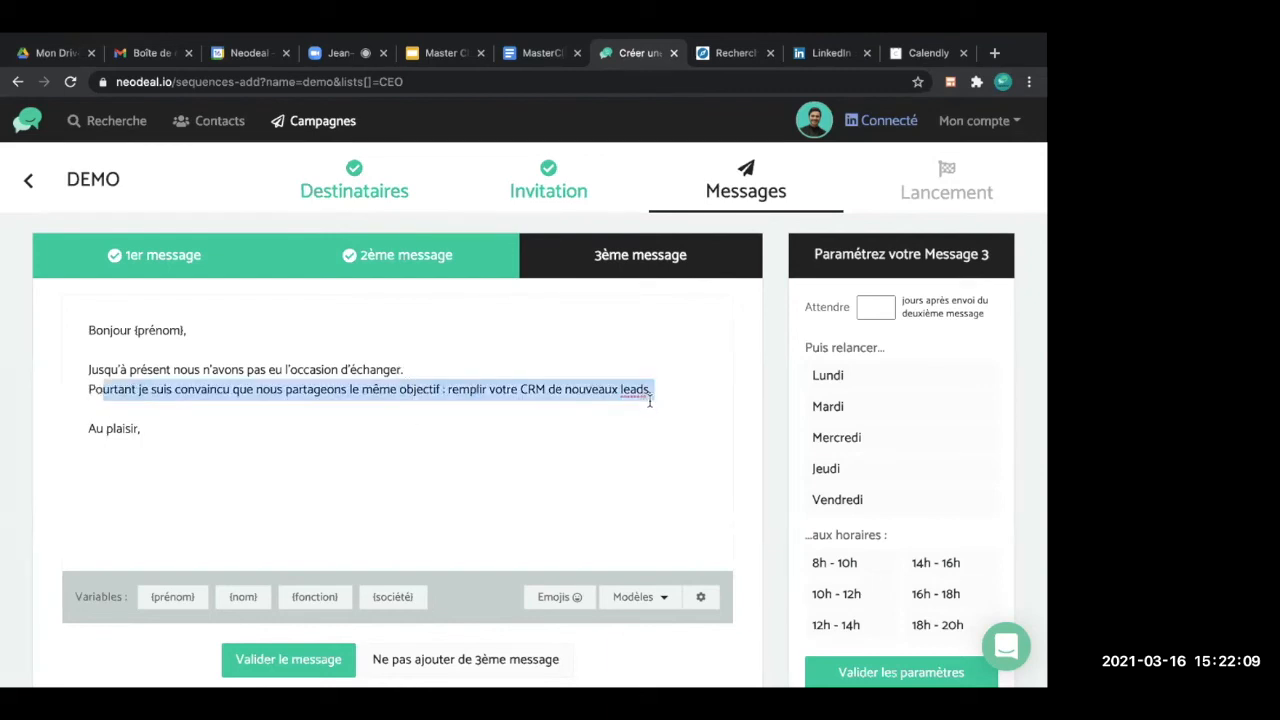
click(650, 400)
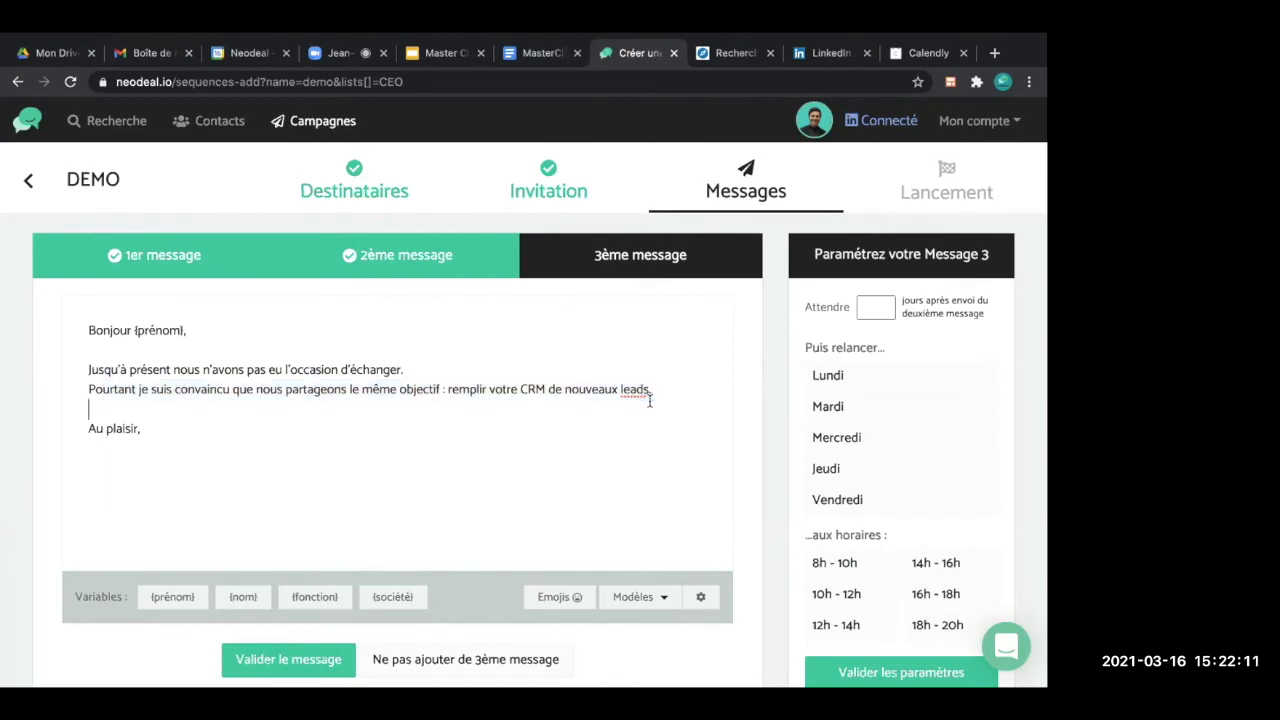
Step: Complete the sequence without a third message and leave the launch summary for the campaigns overview without launching
click(470, 668)
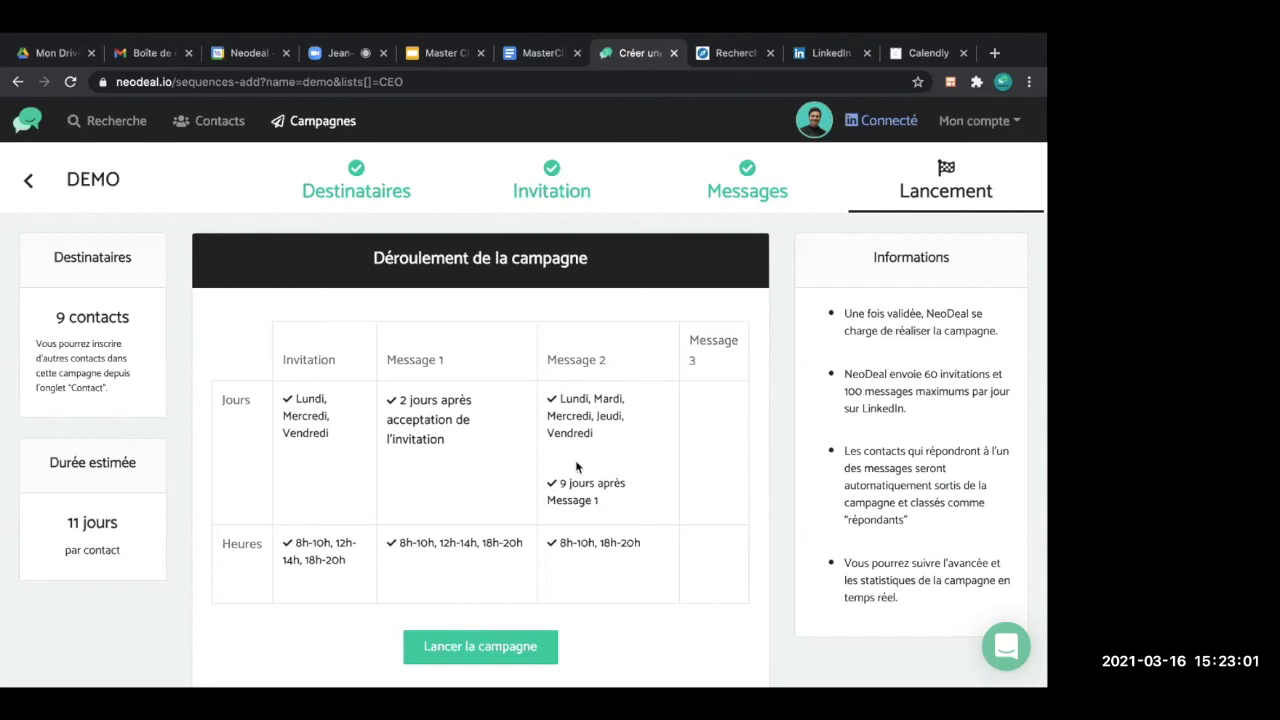
click(336, 131)
click(672, 206)
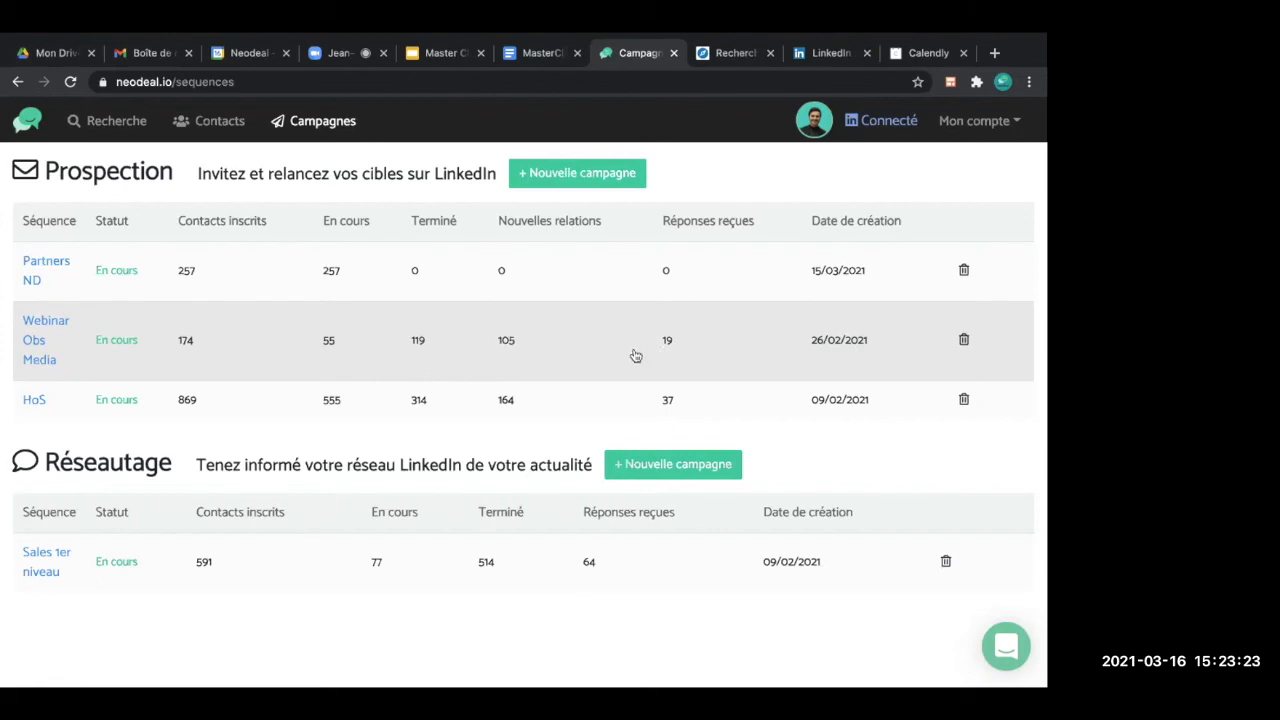
Step: Open the Webinar Obs Media campaign and review its recipients, invitation and first message
click(48, 332)
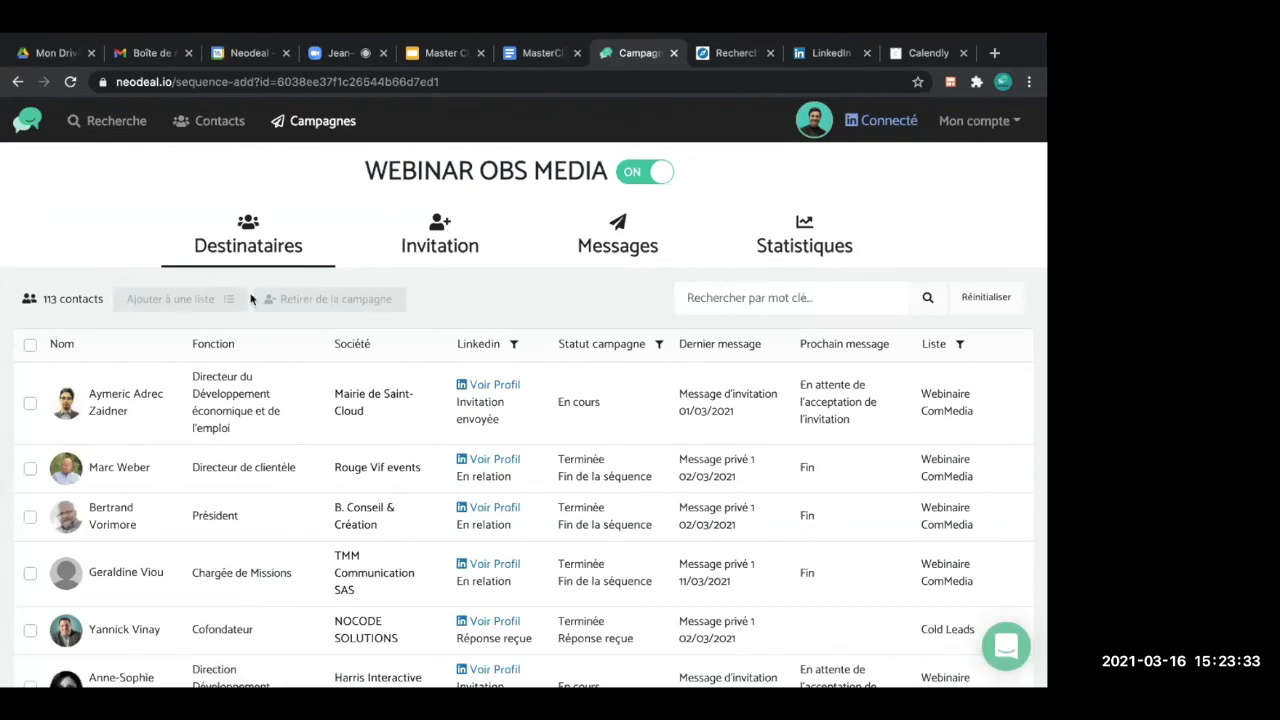
drag(47, 303, 82, 306)
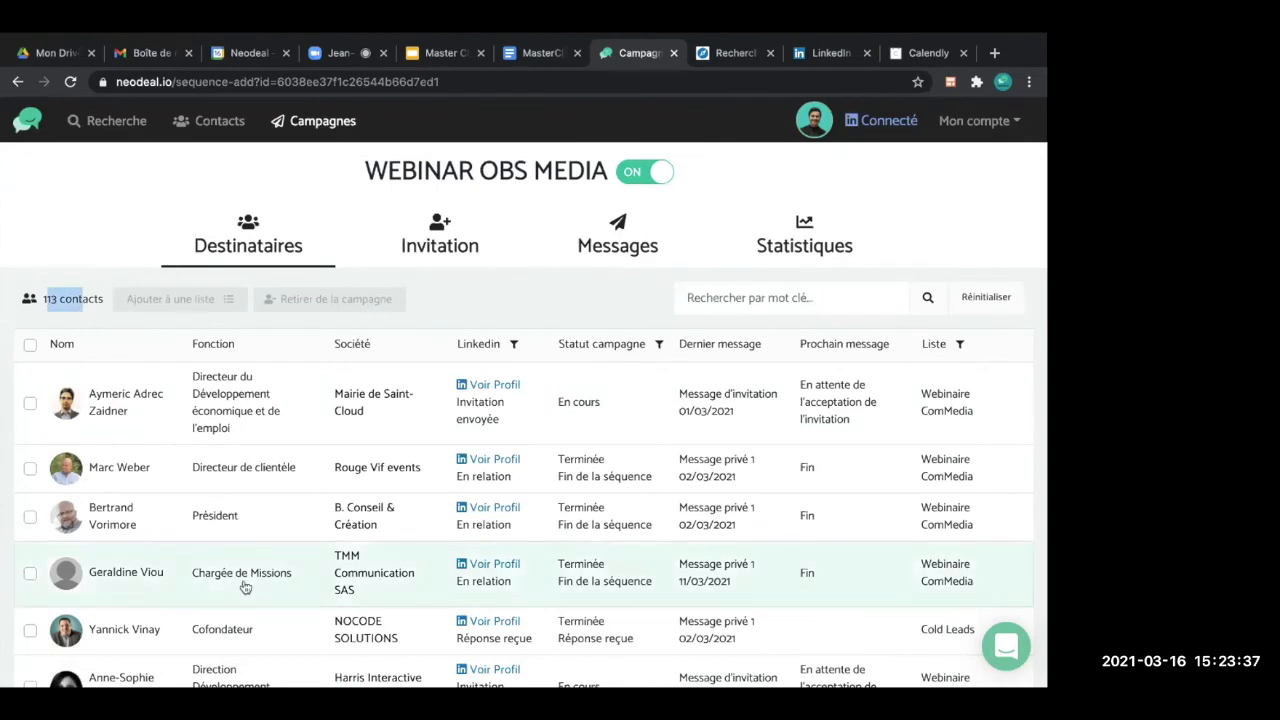
click(446, 246)
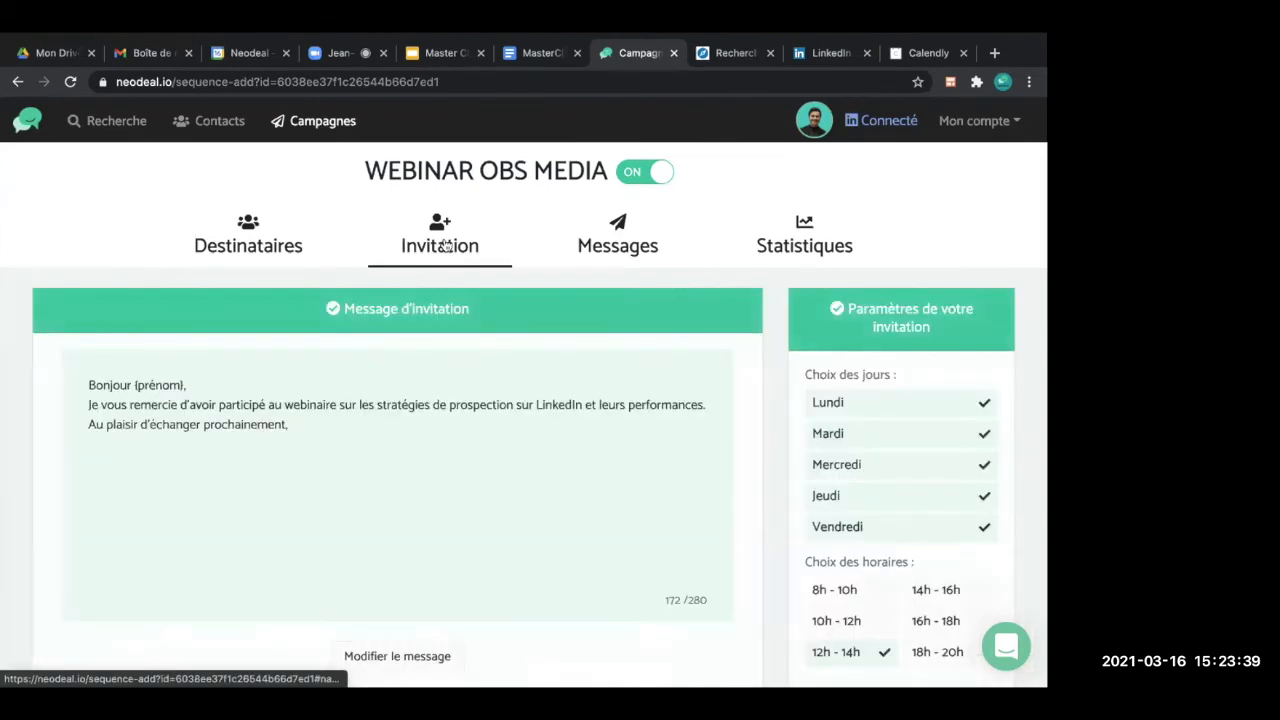
click(634, 258)
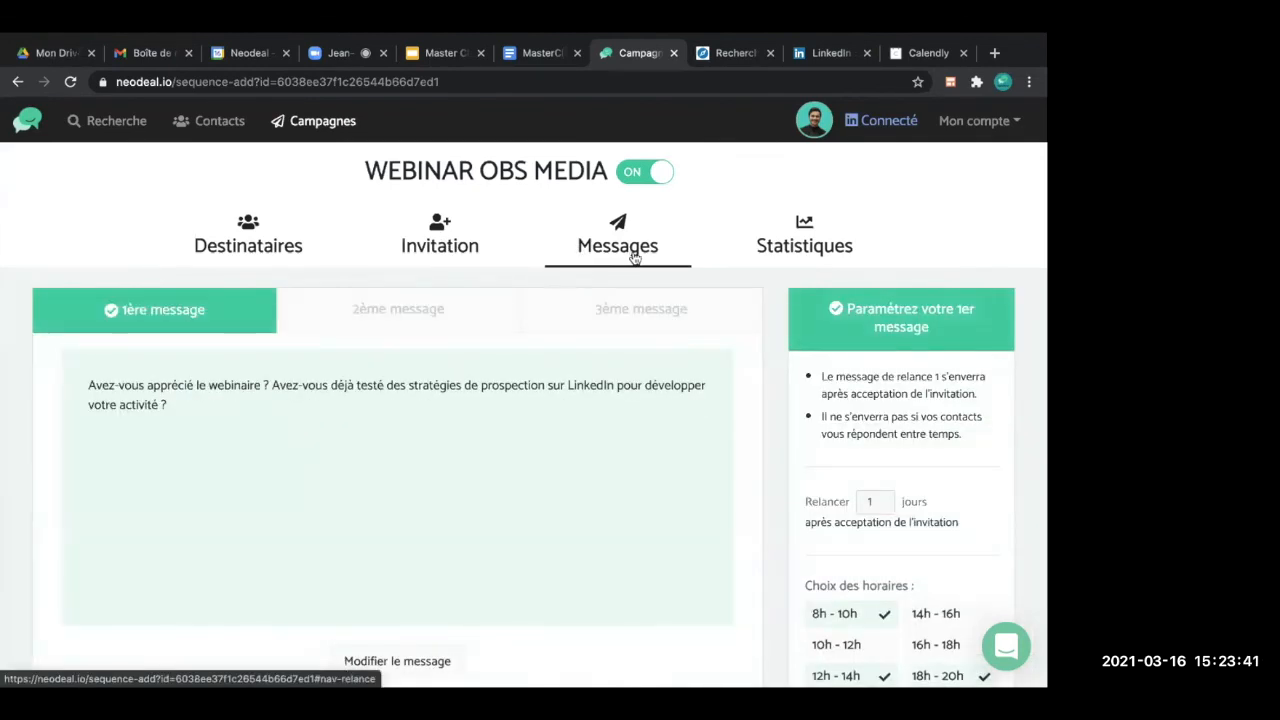
Step: Examine the Webinar Obs Media campaign's statistics on invitations sent, invitations accepted and replies received
click(818, 247)
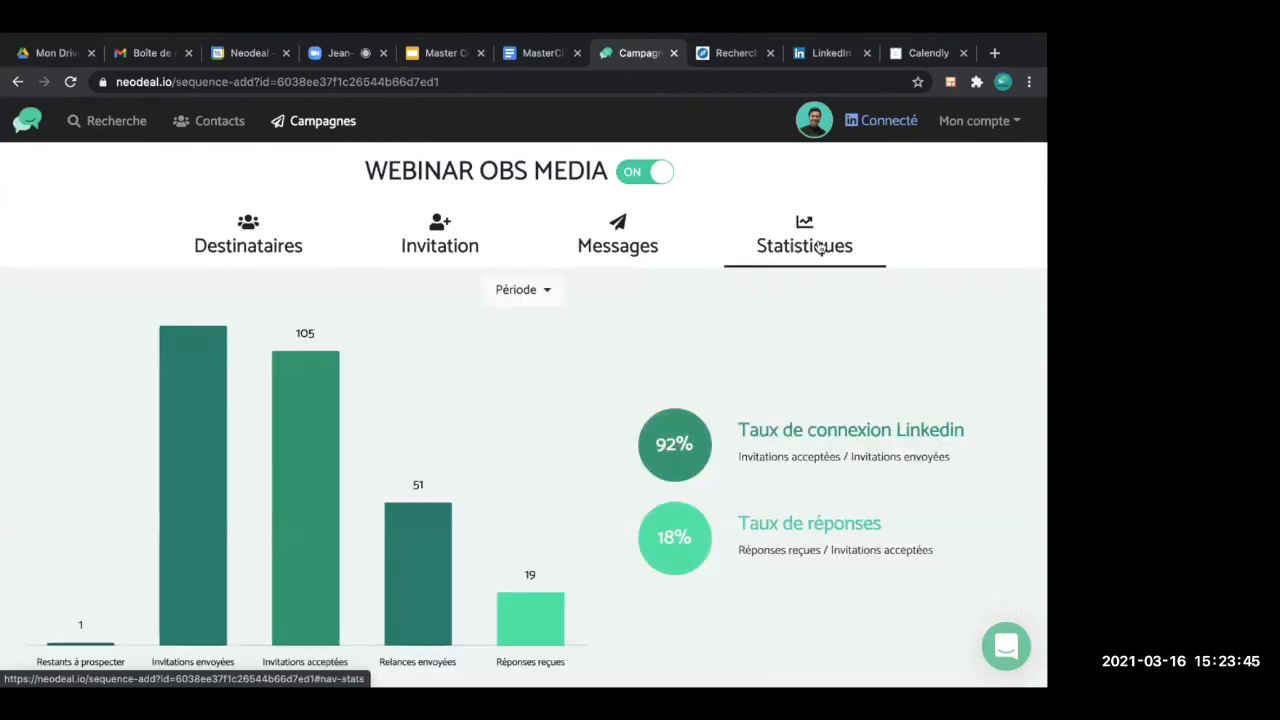
mouse_move(302, 504)
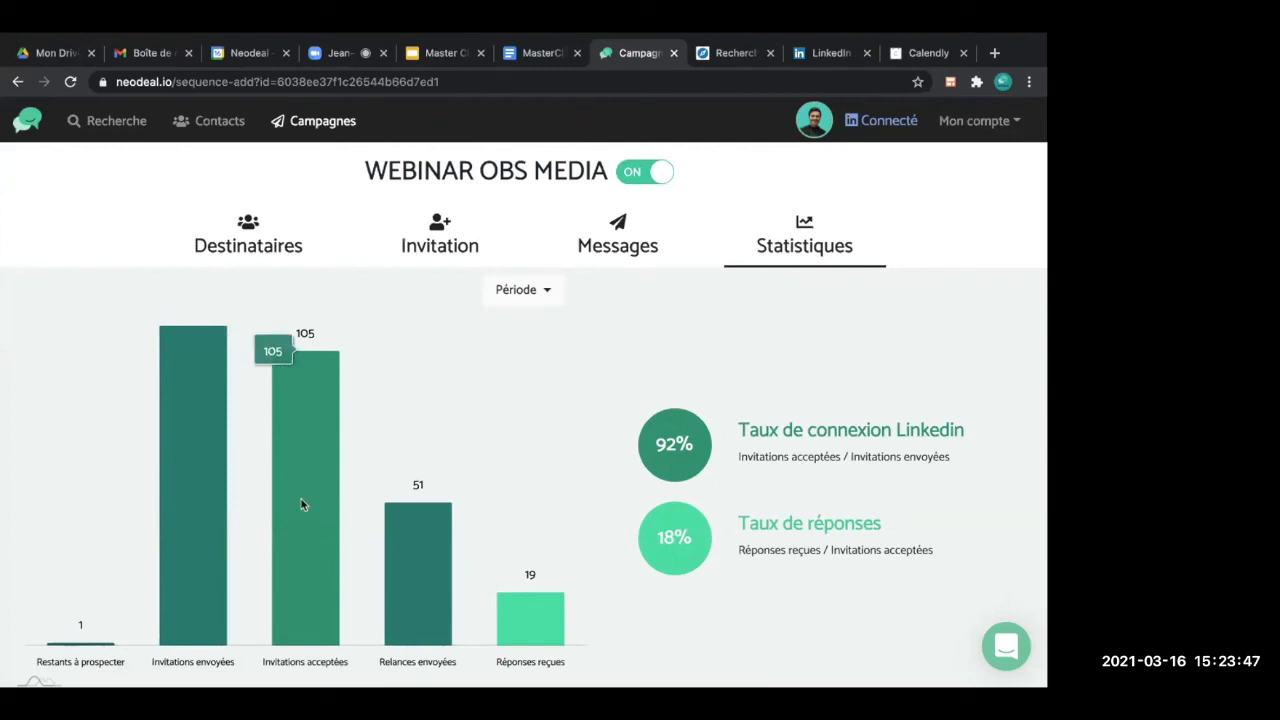
mouse_move(537, 607)
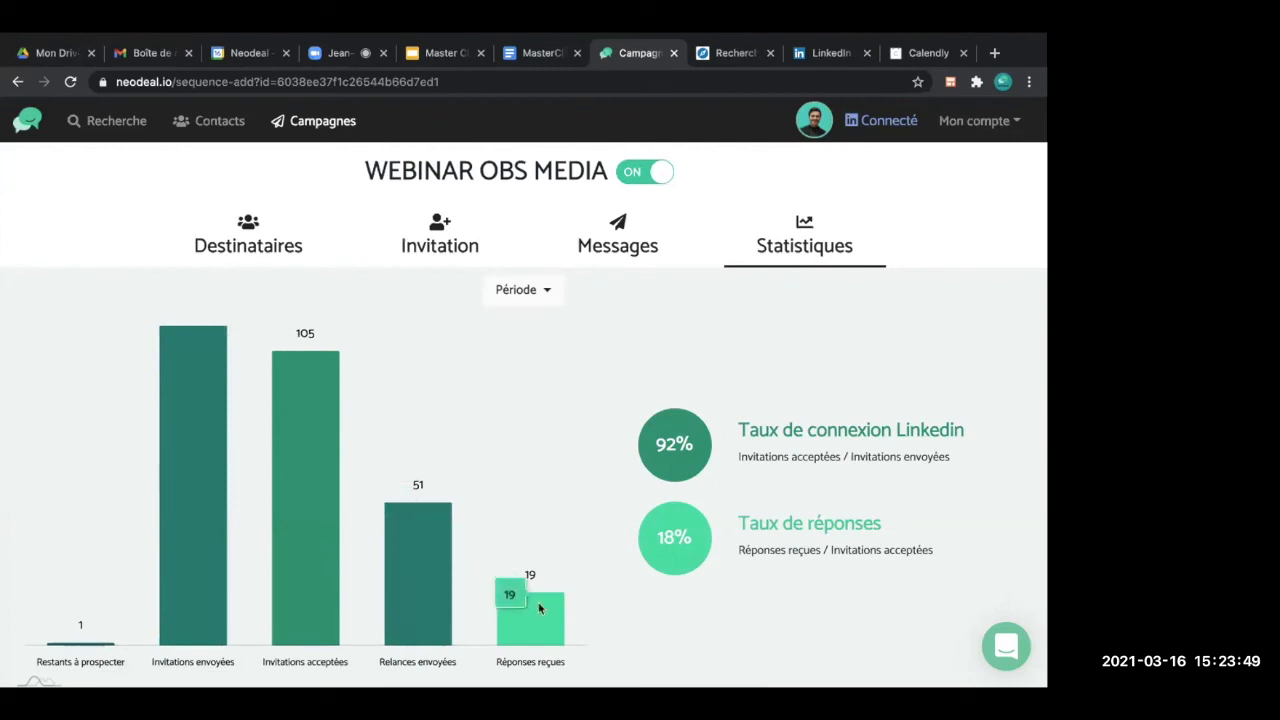
mouse_move(210, 472)
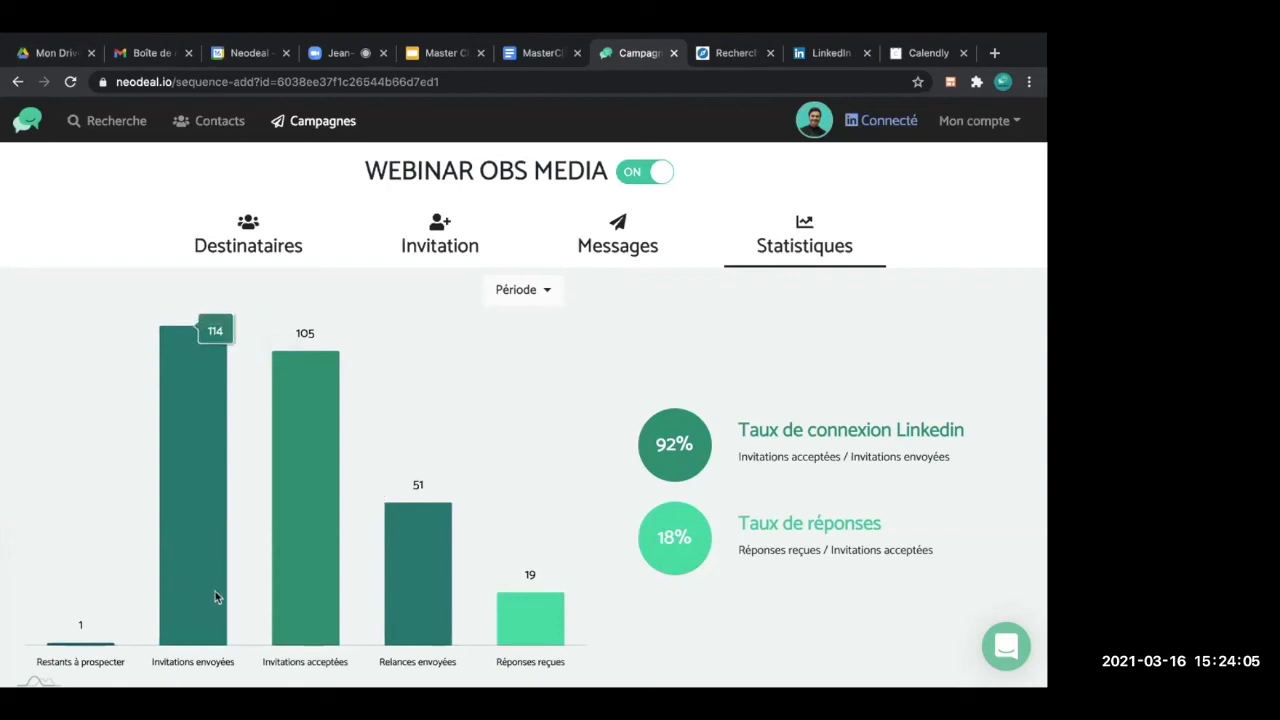
mouse_move(308, 585)
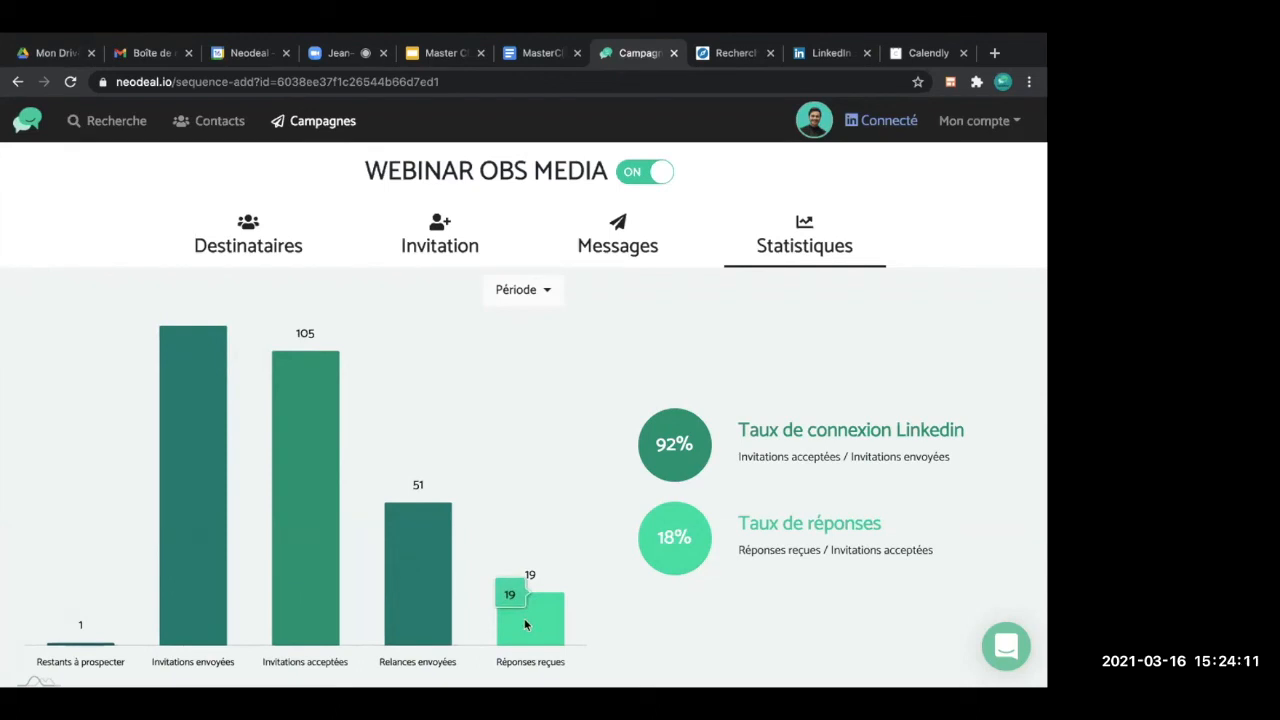
Step: Return to the campaigns overview and switch to the Zoom meeting
click(316, 128)
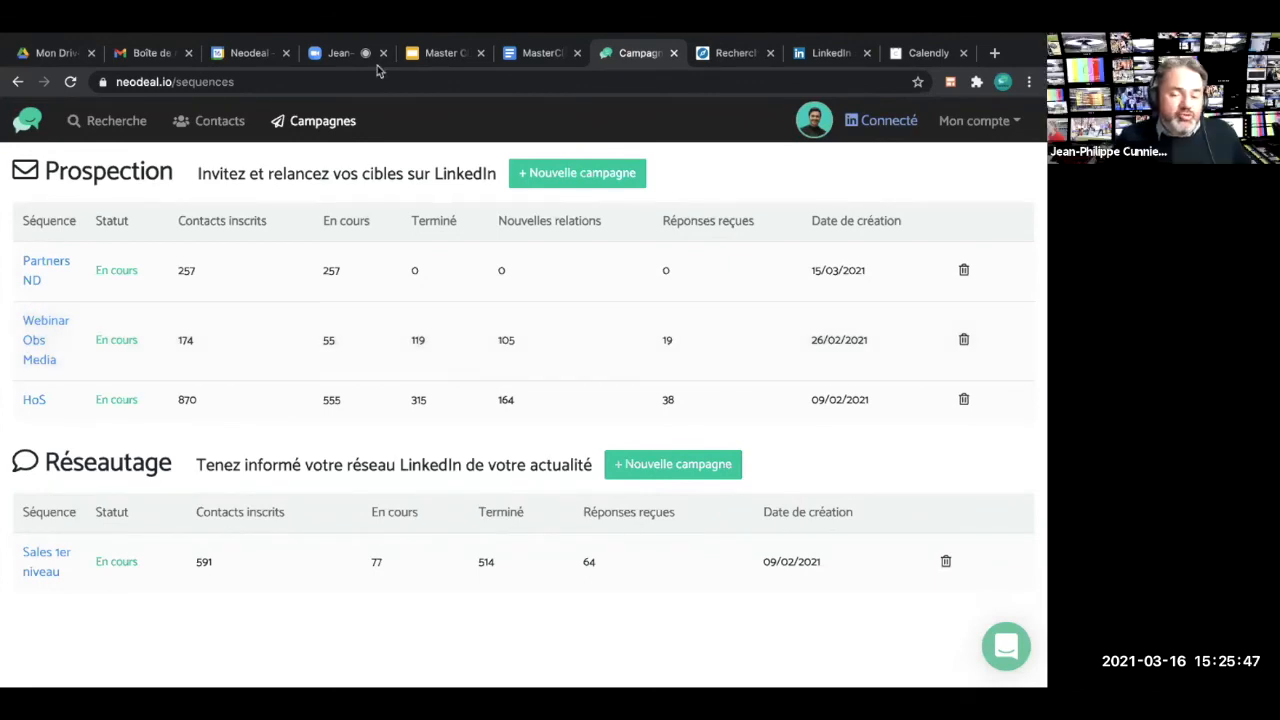
click(342, 53)
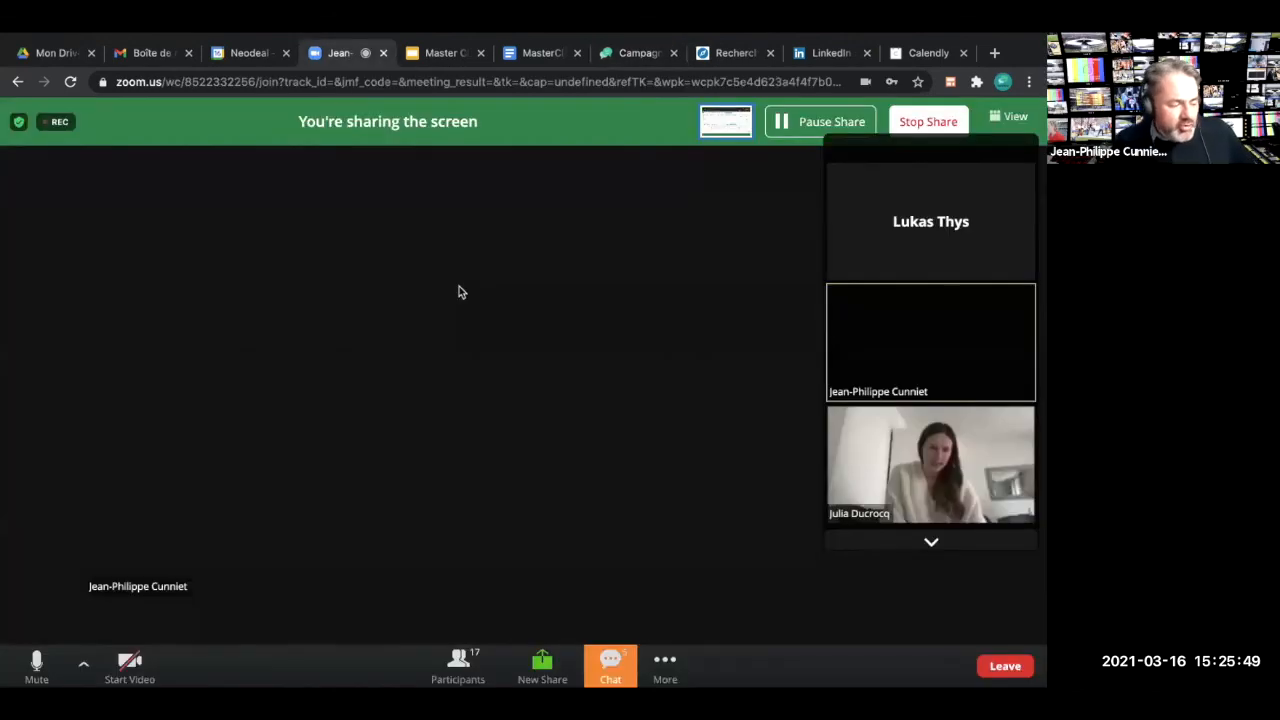